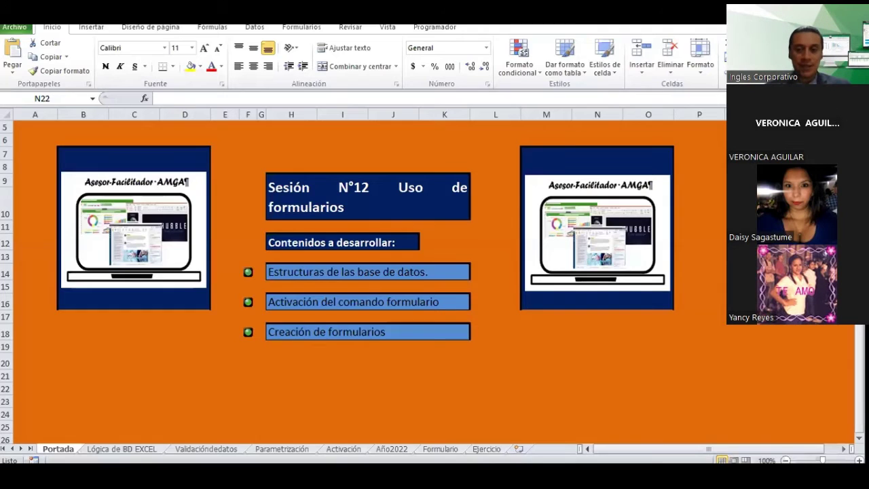
Edit the H9 title on Portada so it reads 'Sesión N° 12 Uso de formularios'.
click(508, 387)
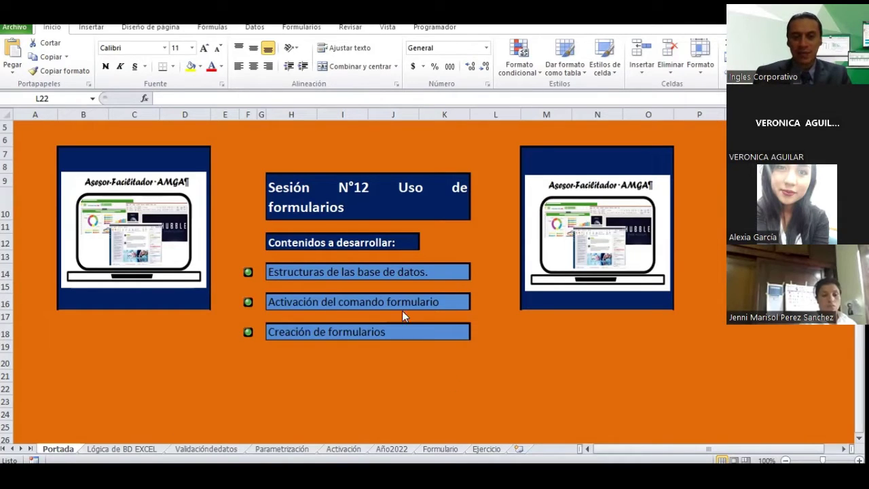
double_click(353, 187)
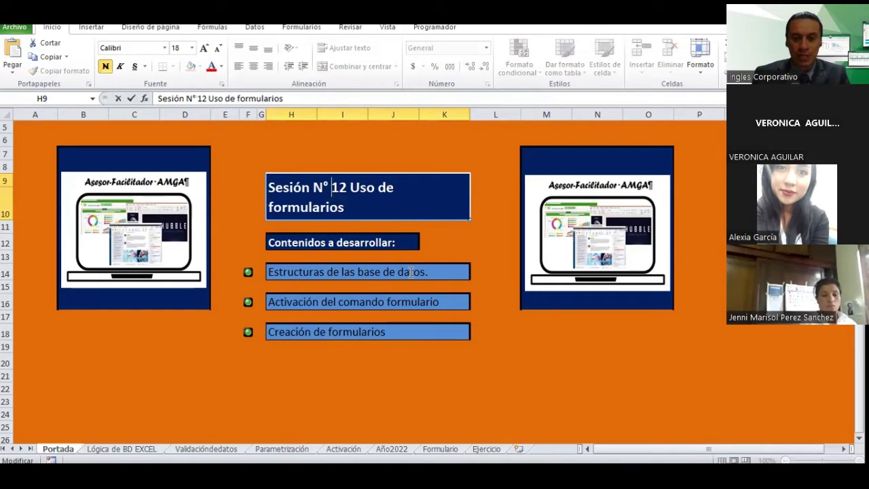
click(575, 376)
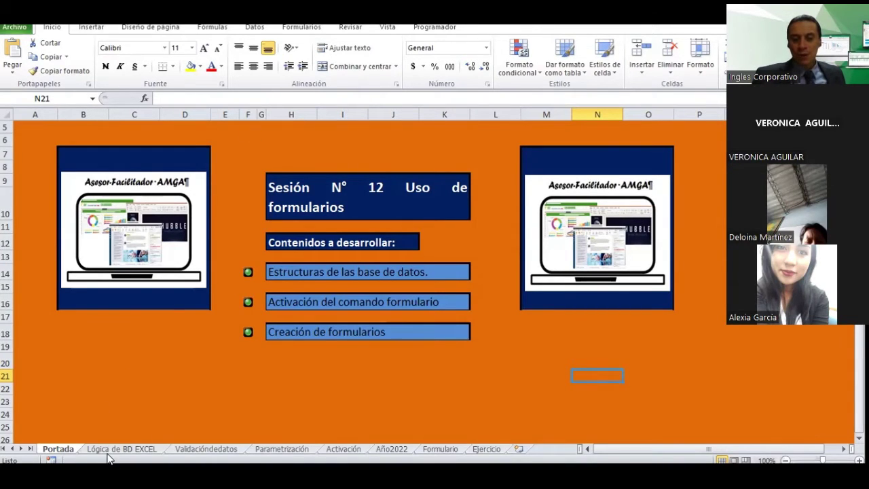
Go to the Lógica de BD EXCEL sheet and scroll across the diagram to the Consulta section.
click(113, 449)
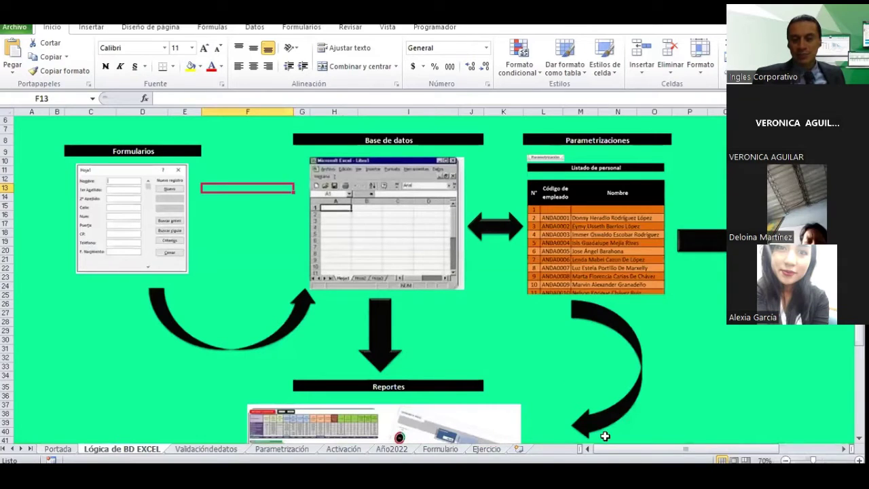
mouse_move(611, 449)
mouse_down()
mouse_move(637, 451)
mouse_move(622, 453)
mouse_up()
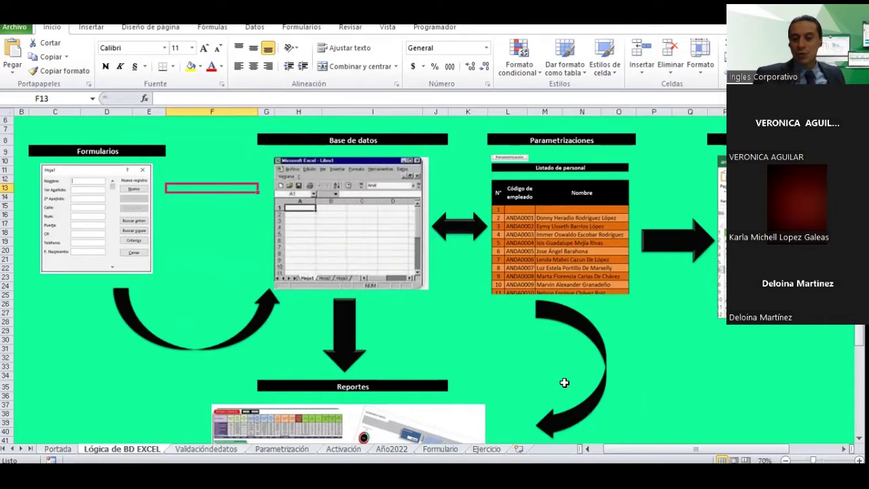
drag(651, 448, 707, 449)
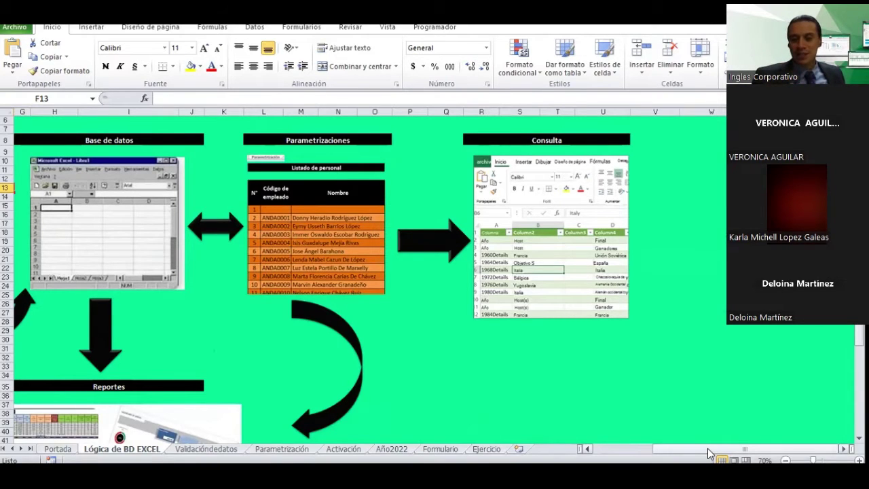
drag(708, 454, 647, 454)
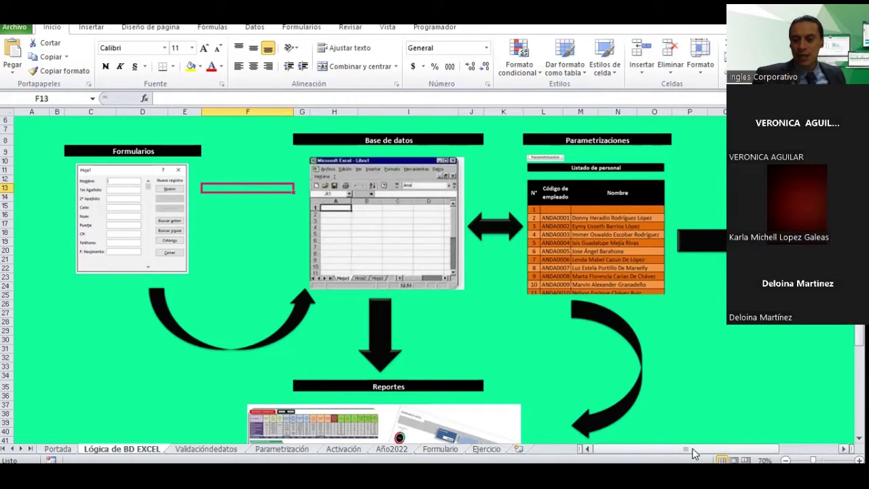
mouse_move(692, 449)
mouse_down()
mouse_move(742, 465)
mouse_move(696, 462)
mouse_up()
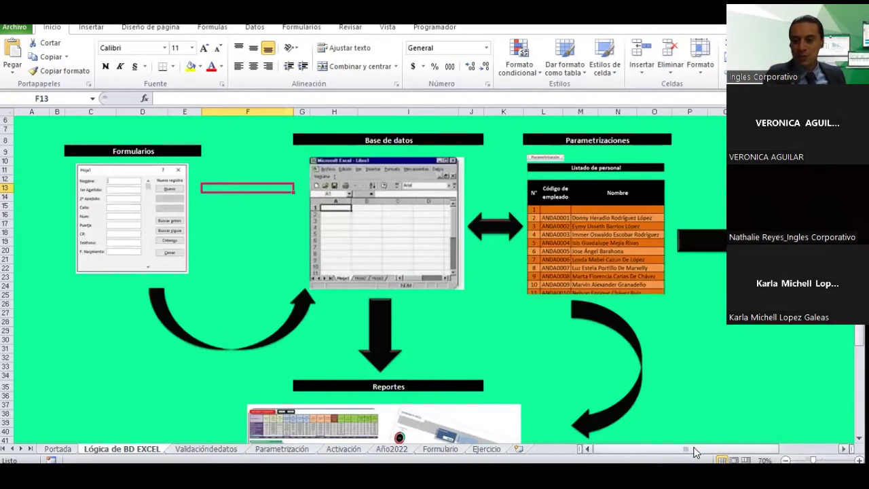
drag(695, 450, 762, 464)
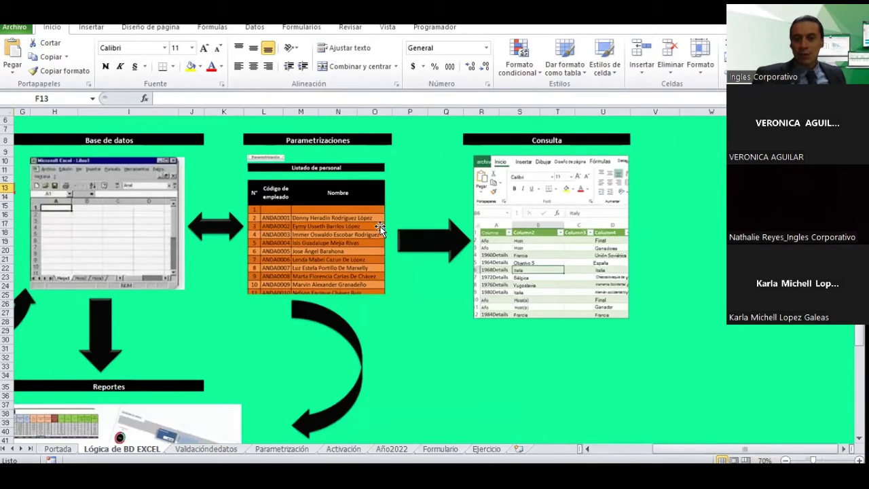
click(366, 192)
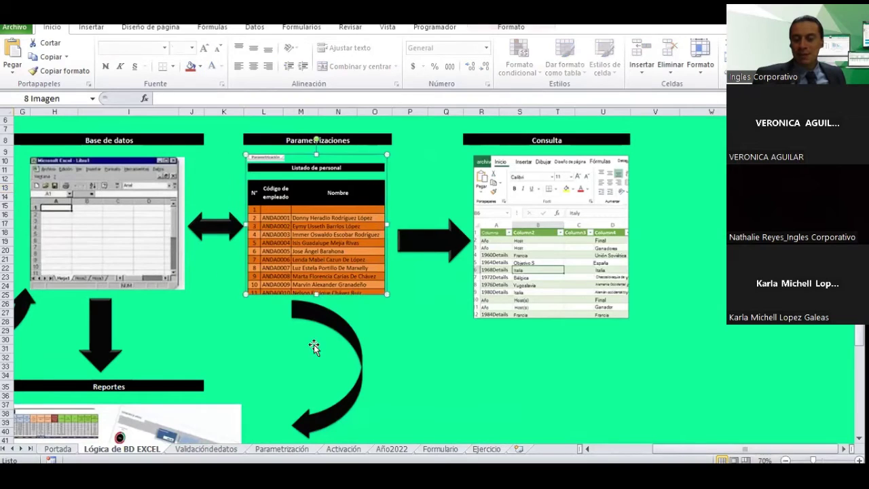
click(414, 328)
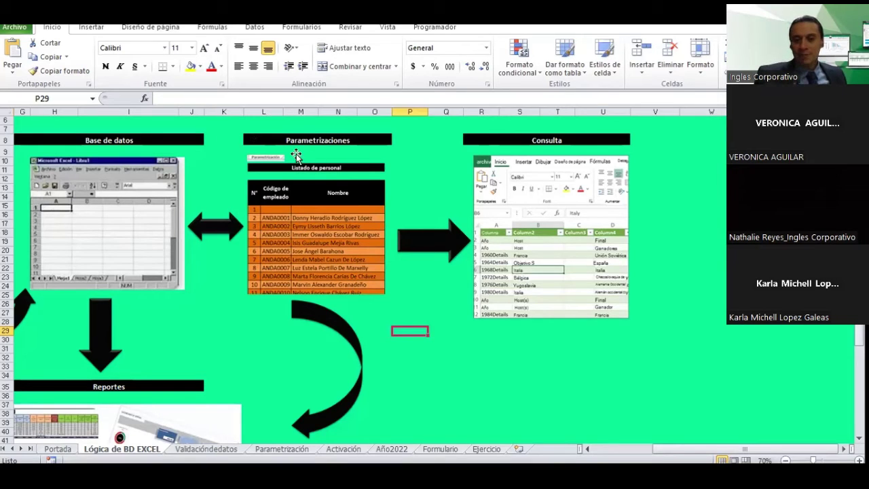
scroll(686, 456, left, 3)
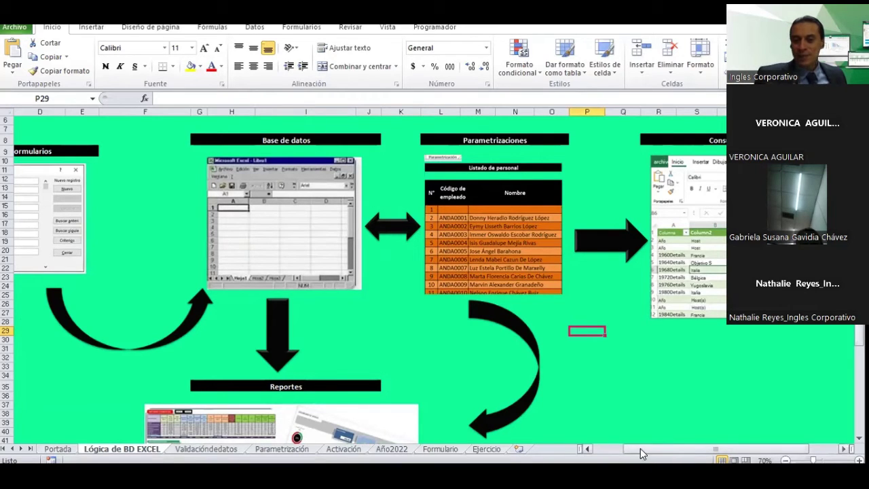
drag(640, 448, 668, 448)
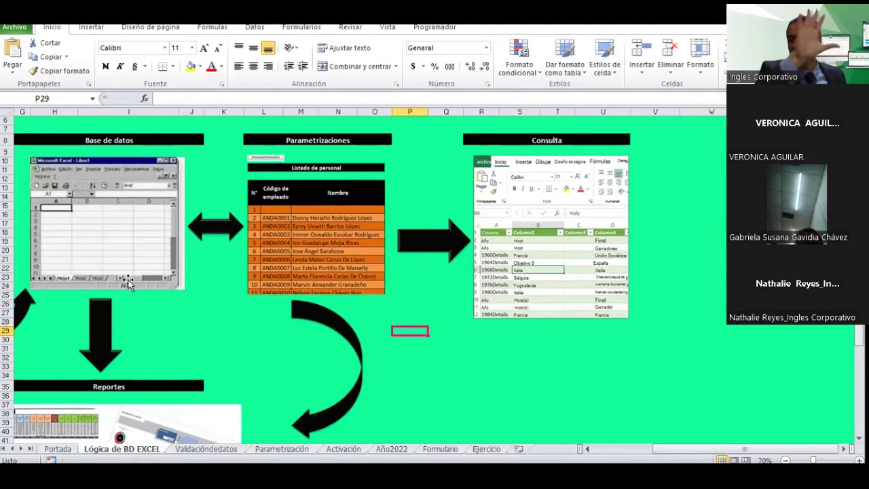
click(238, 331)
click(625, 453)
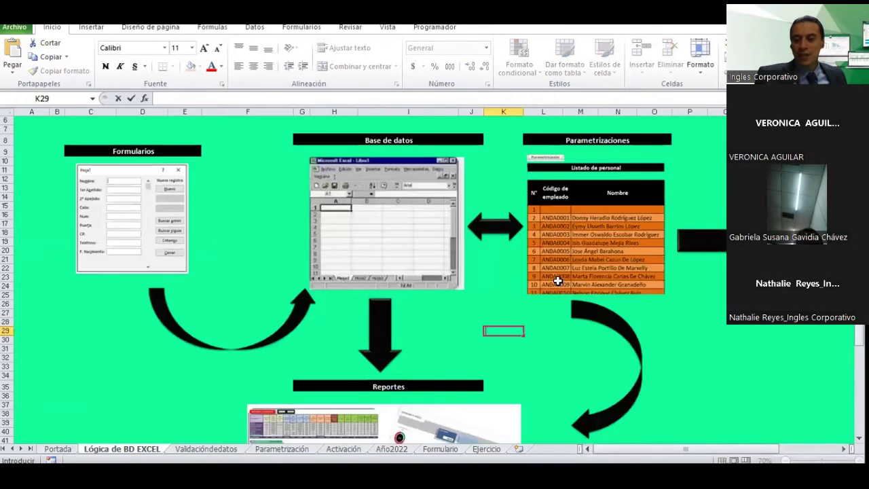
scroll(557, 280, down, 3)
scroll(557, 280, down, 1)
scroll(558, 280, down, 2)
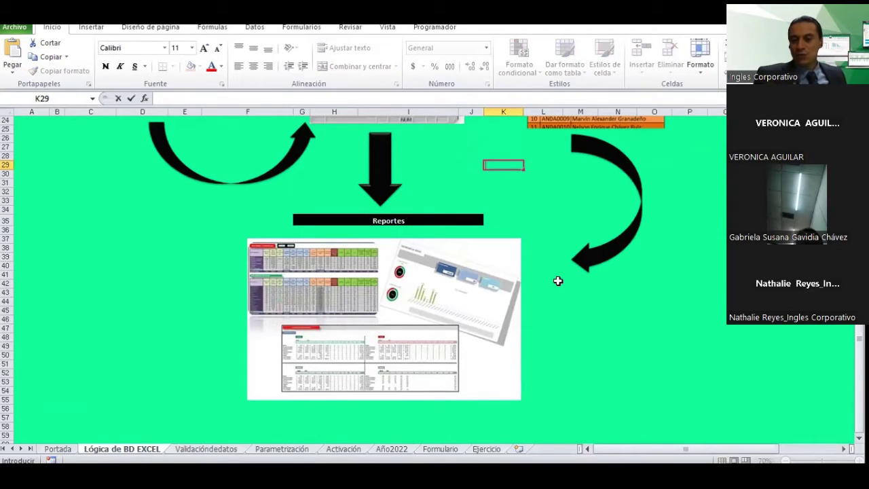
scroll(557, 280, up, 2)
scroll(557, 280, up, 2)
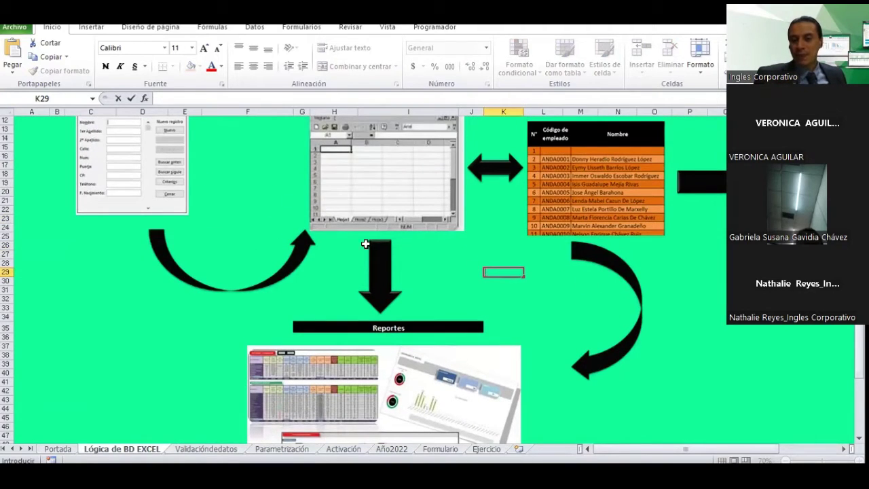
scroll(387, 226, down, 2)
scroll(377, 249, down, 2)
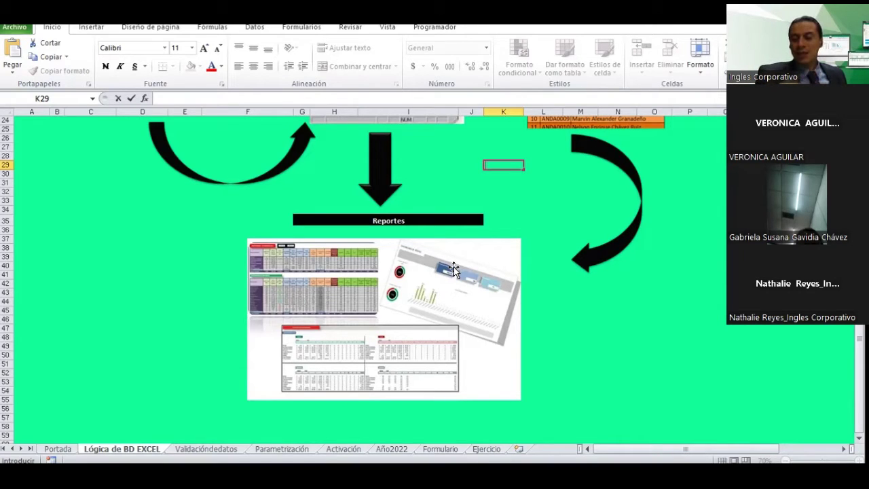
scroll(453, 267, up, 2)
scroll(475, 258, up, 2)
scroll(499, 247, up, 1)
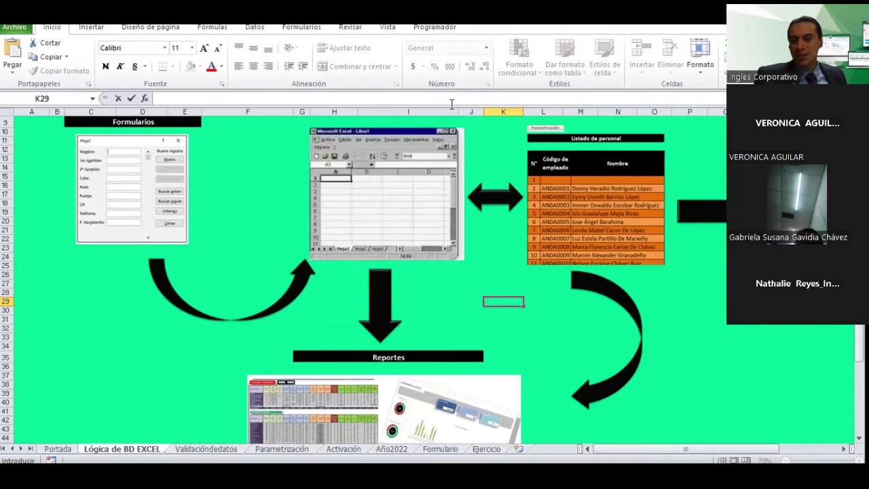
scroll(239, 208, down, 5)
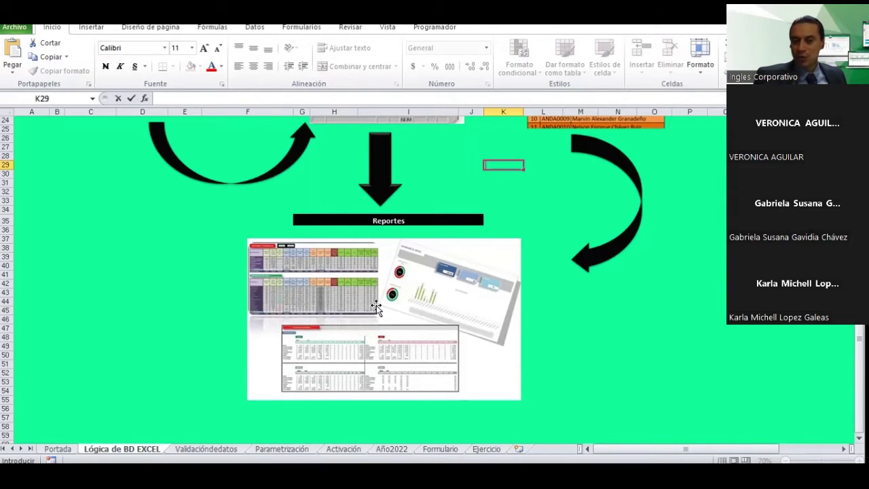
scroll(376, 305, up, 4)
scroll(366, 298, up, 1)
scroll(352, 290, up, 2)
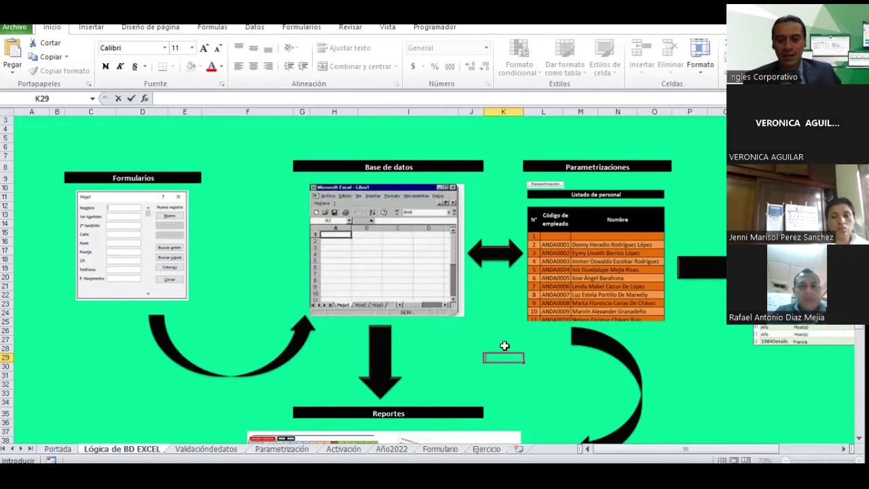
Switch to the presentation and display slide 2, 'Objetivo'.
key(alt+Tab)
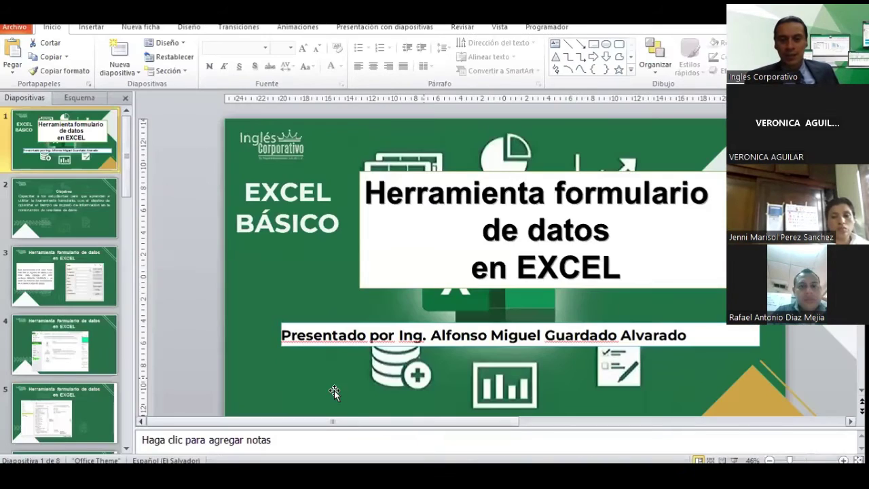
click(88, 211)
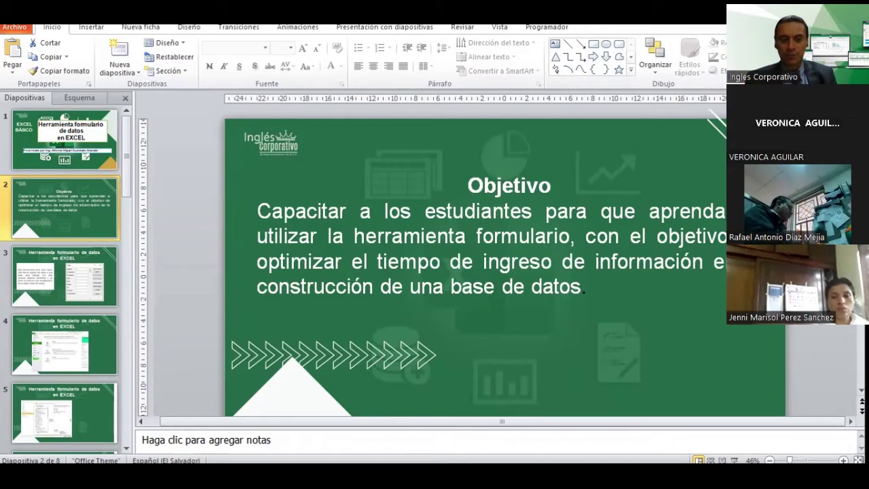
click(70, 279)
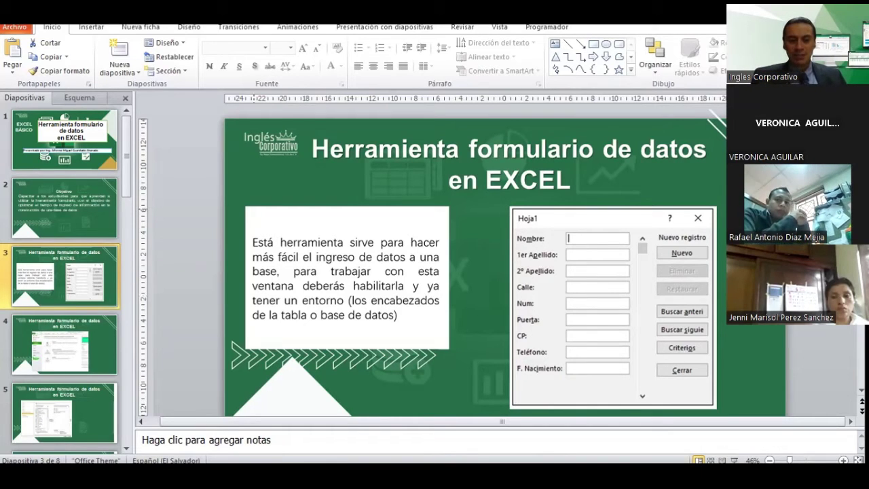
Browse slides 4 through 7 and stop on slide 8 with the Excel ribbon screenshot.
click(70, 359)
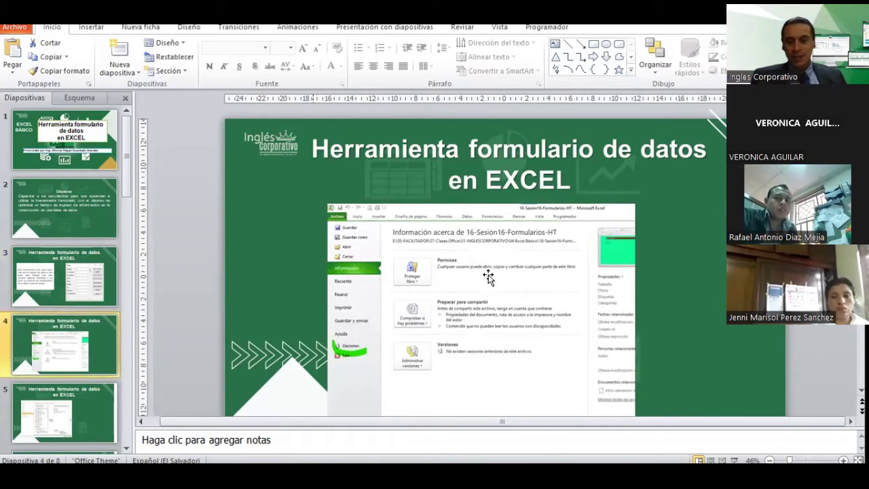
drag(464, 260, 466, 251)
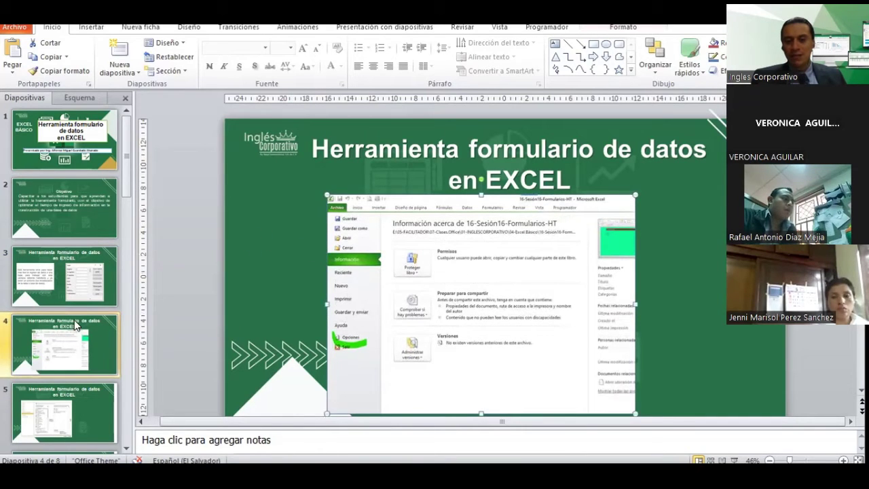
scroll(74, 323, down, 2)
click(80, 345)
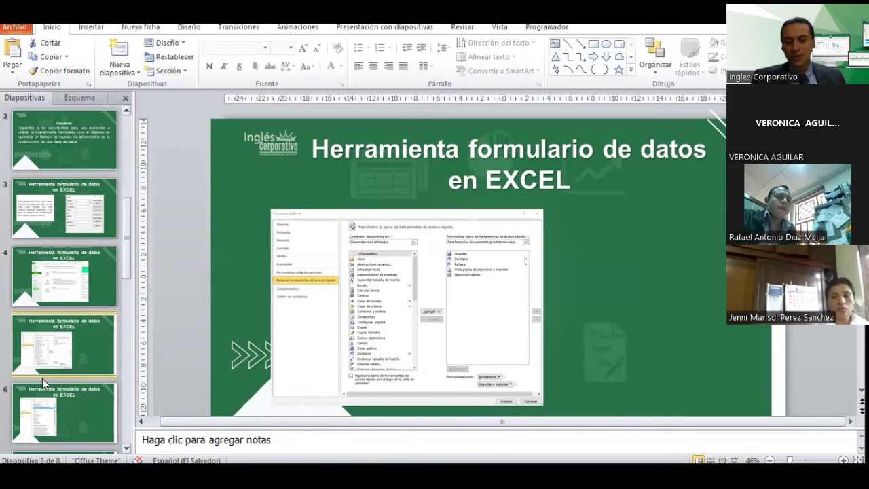
scroll(42, 377, down, 2)
click(68, 345)
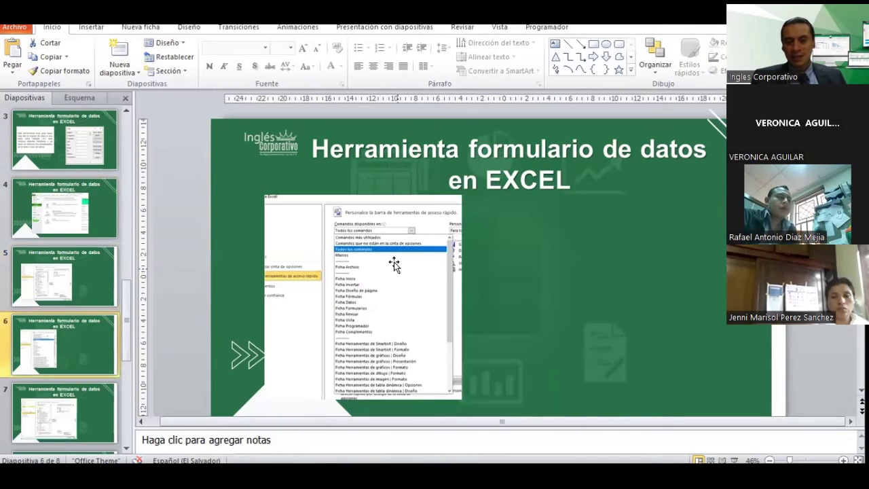
scroll(65, 343, down, 2)
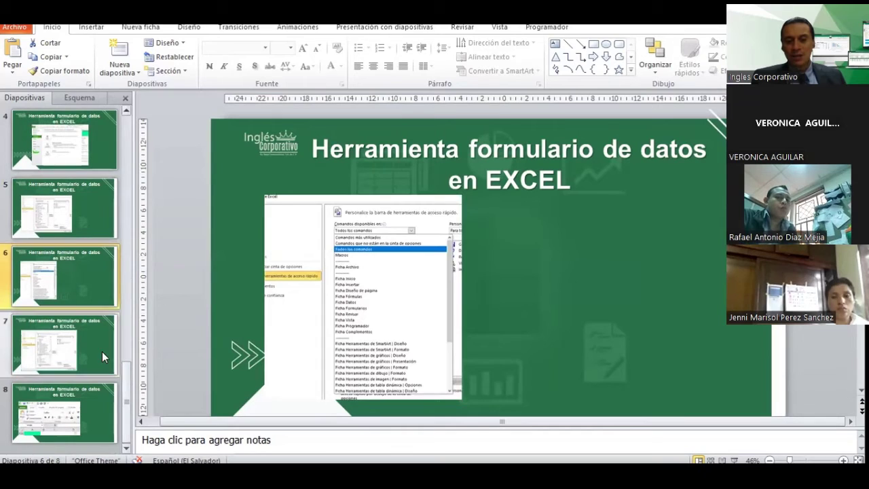
click(101, 355)
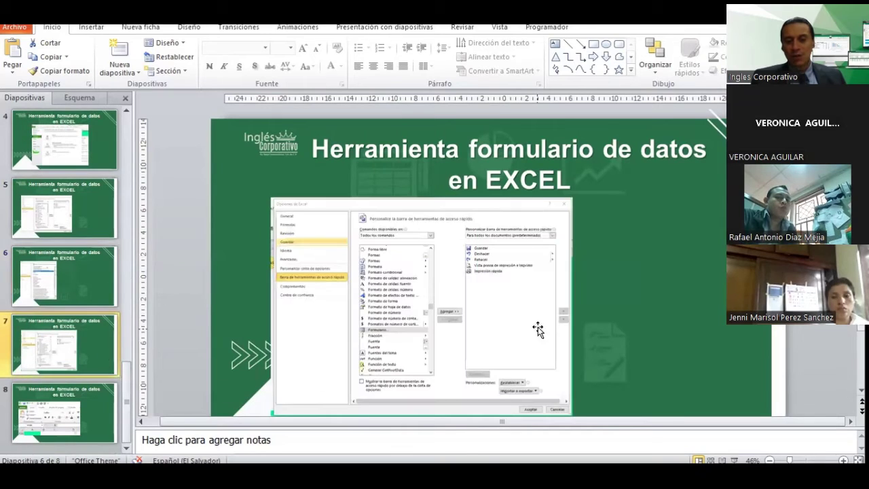
click(91, 398)
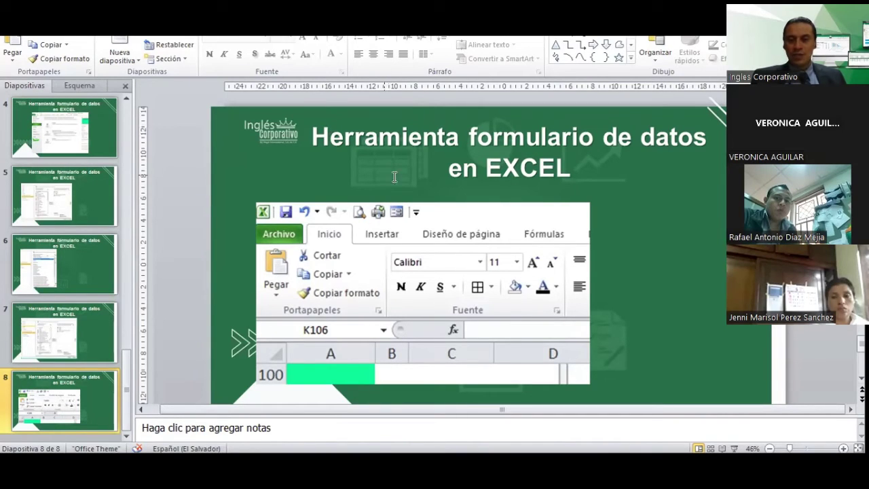
Select the large ribbon screenshot on slide 8.
click(663, 230)
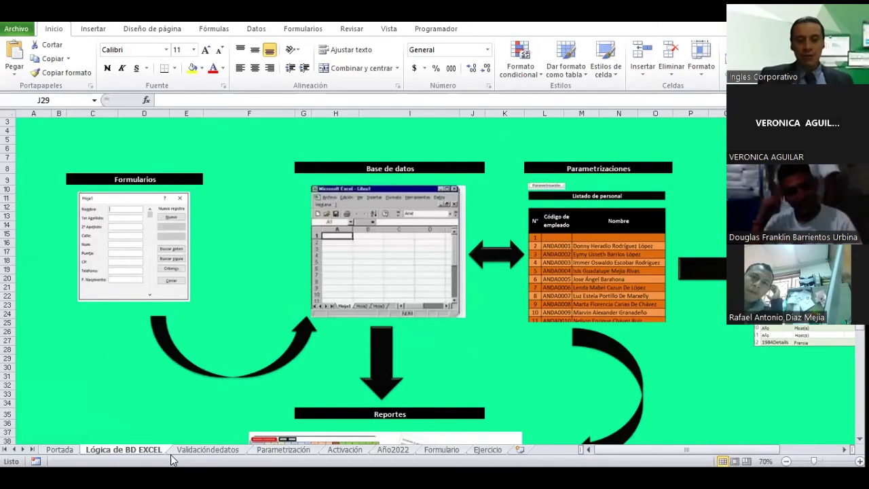
Go to the Activación sheet and open Excel Options from the Archivo menu.
click(191, 451)
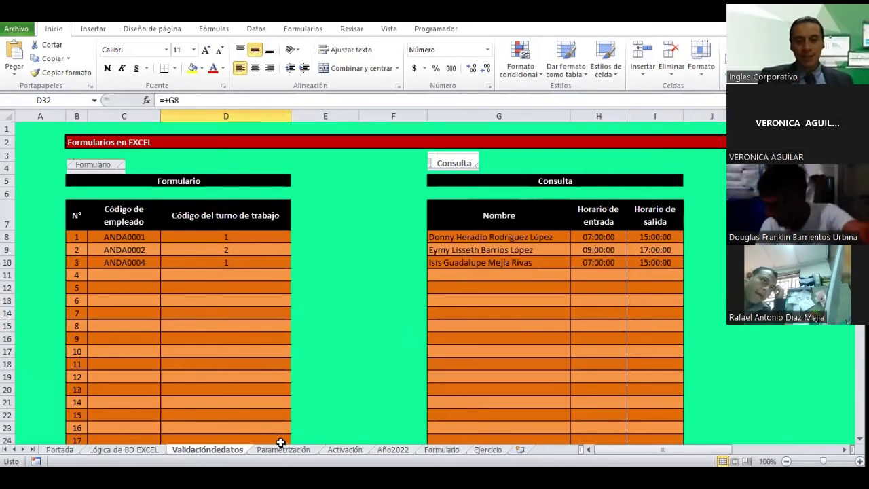
click(345, 449)
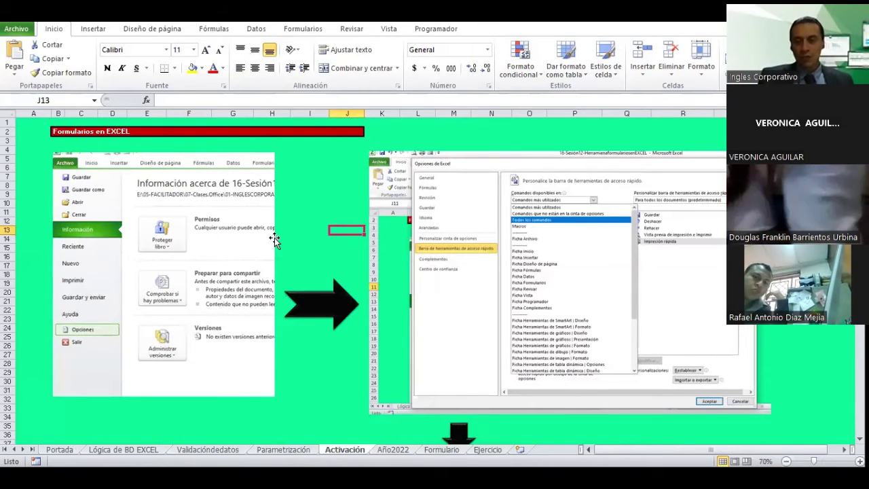
scroll(274, 239, down, 1)
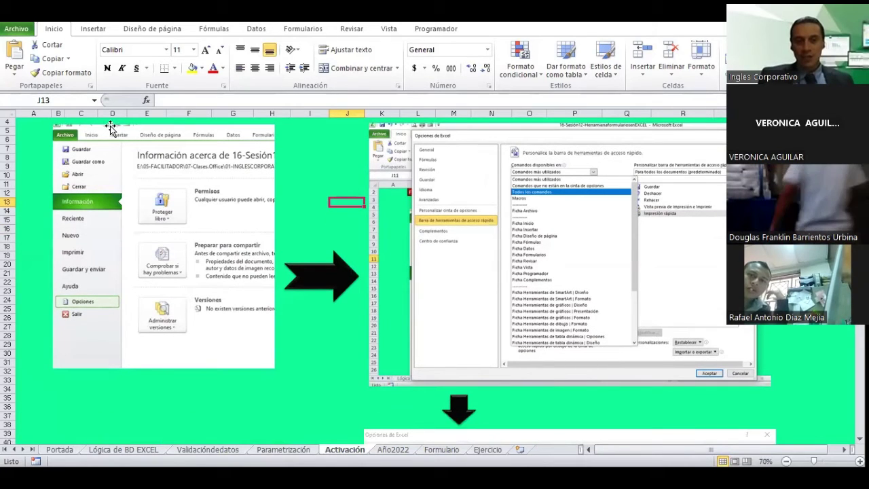
click(13, 29)
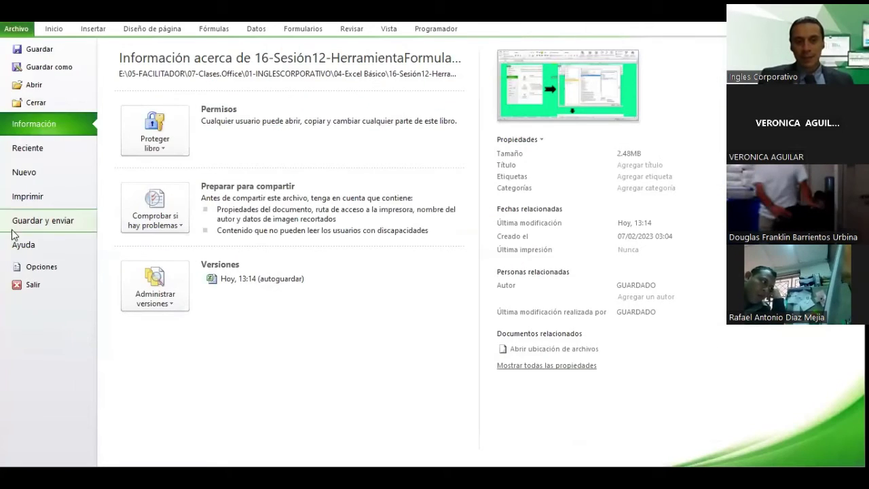
click(19, 267)
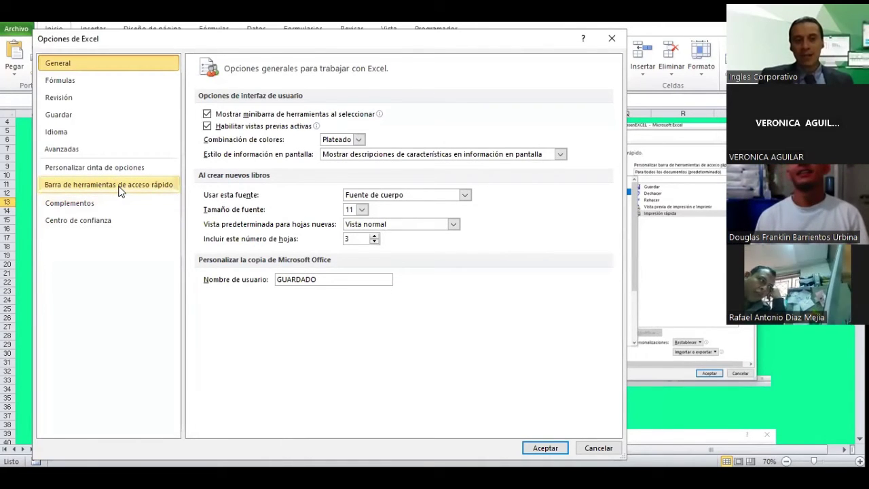
Show the Barra de herramientas de acceso rápido page in Excel Options.
click(119, 189)
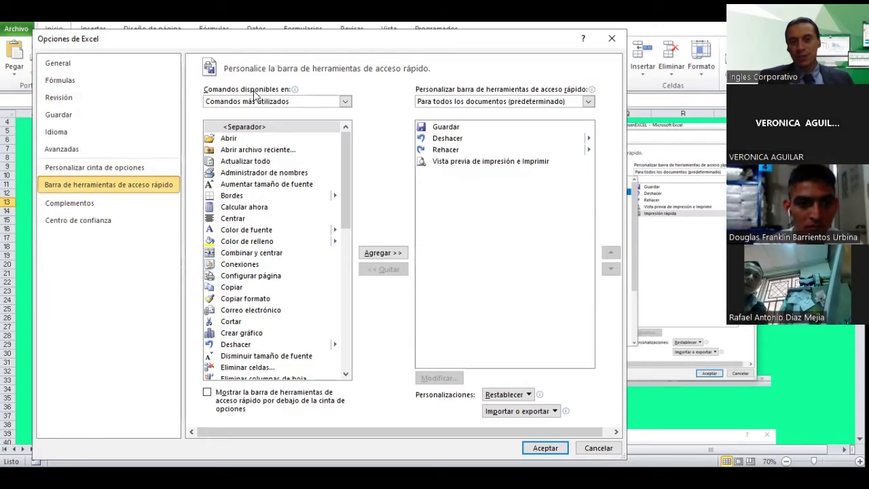
List Todos los comandos and add 16:10 to the Quick Access Toolbar list.
click(347, 103)
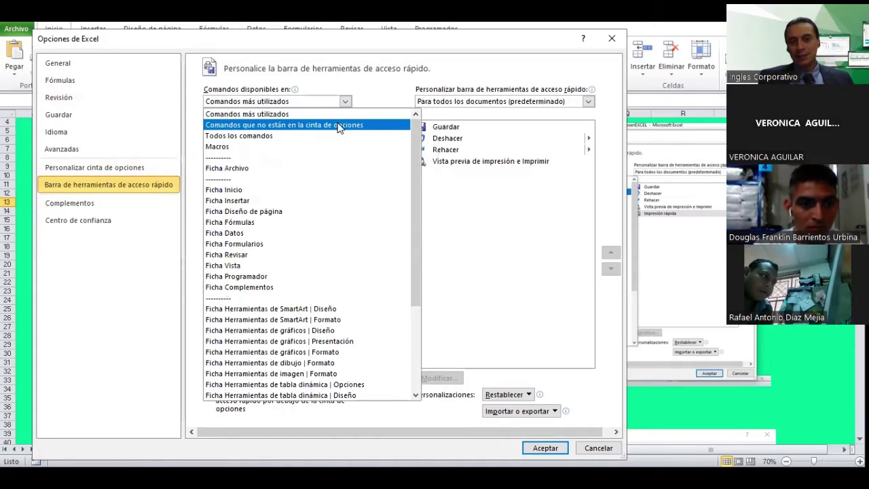
click(248, 136)
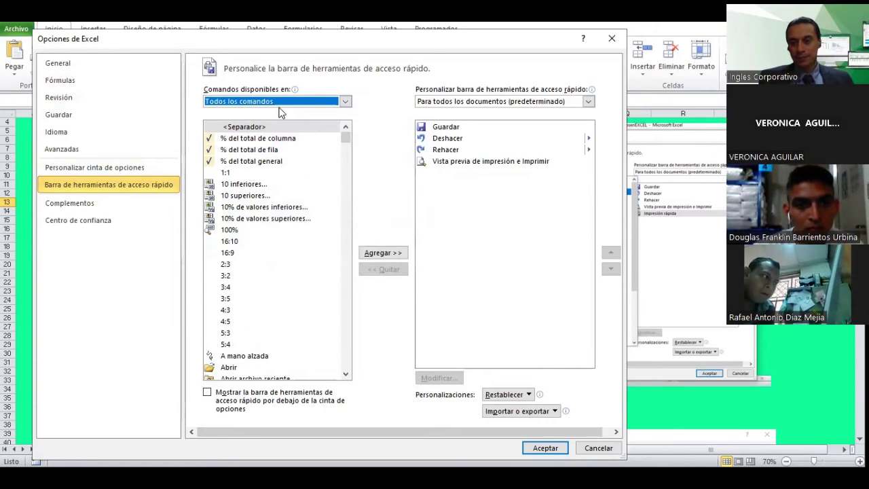
click(332, 244)
click(383, 253)
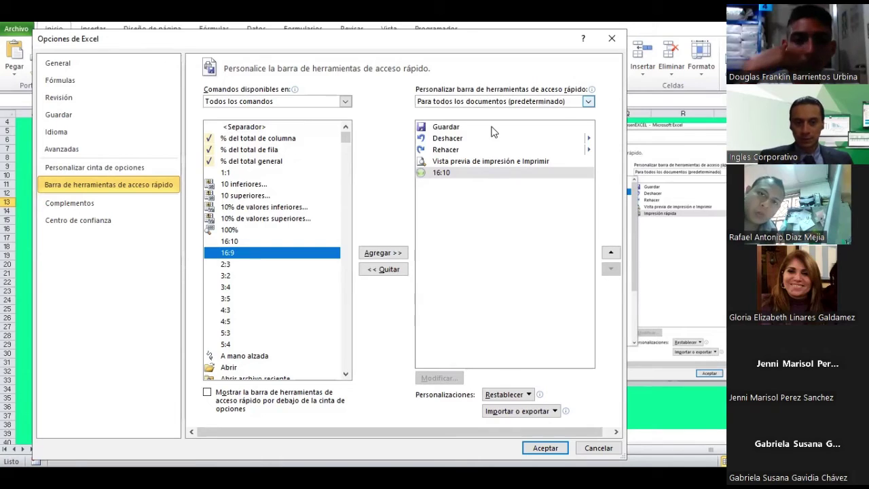
Remove 16:10 from the toolbar list and scroll down through Todos los comandos.
click(473, 174)
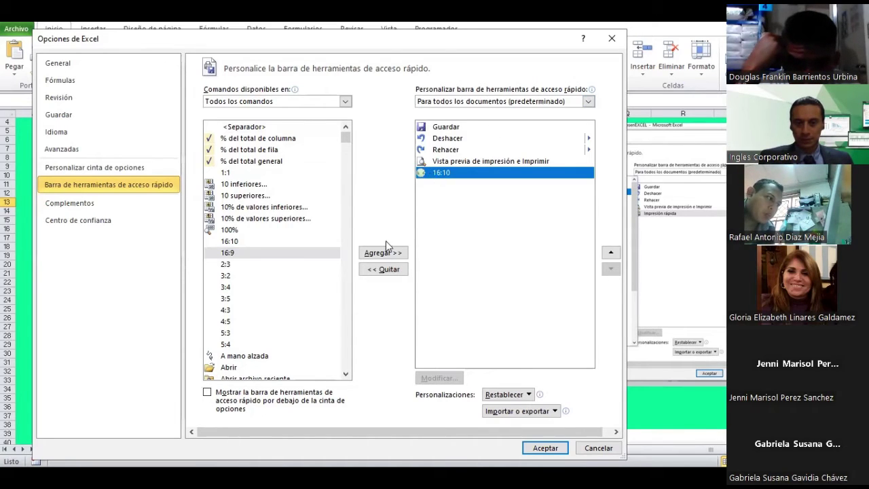
double_click(382, 271)
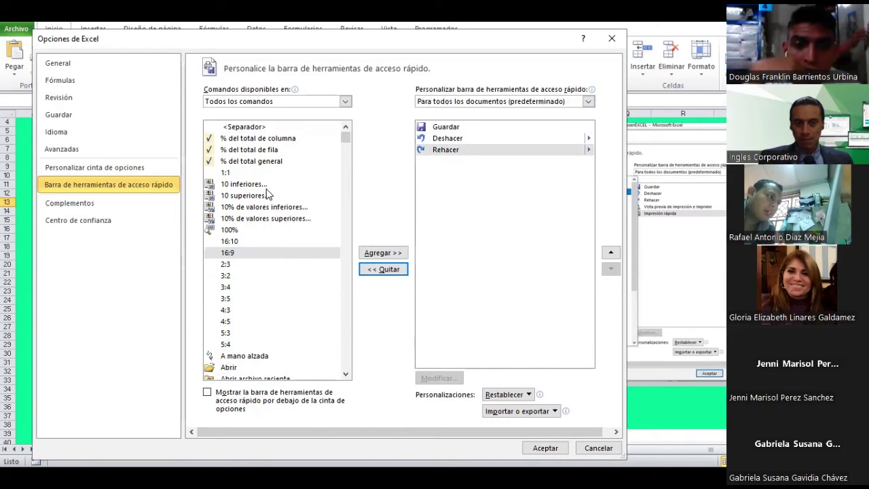
scroll(267, 194, down, 1)
scroll(266, 190, down, 1)
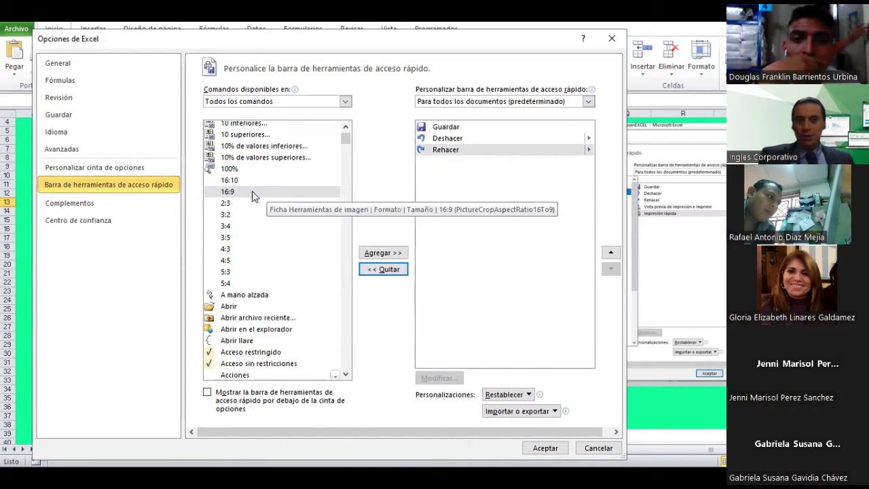
scroll(244, 188, up, 1)
scroll(237, 188, down, 1)
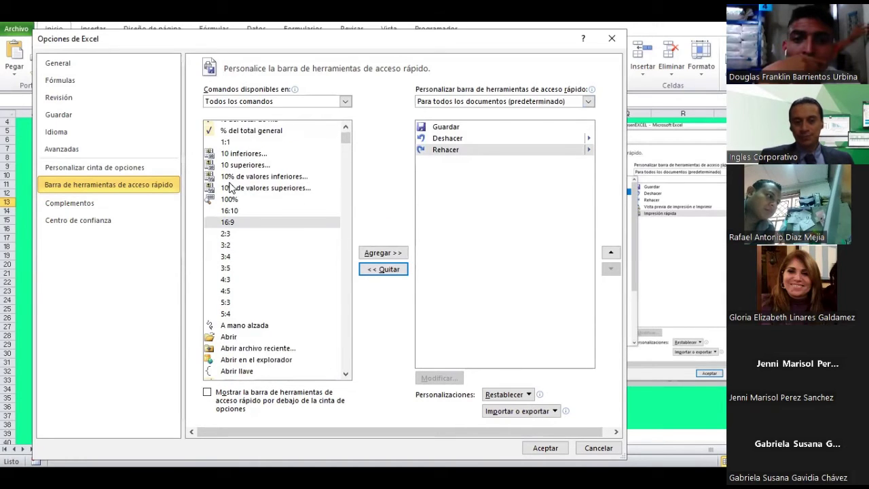
scroll(229, 188, down, 3)
scroll(229, 188, down, 2)
scroll(229, 169, down, 3)
scroll(229, 170, down, 3)
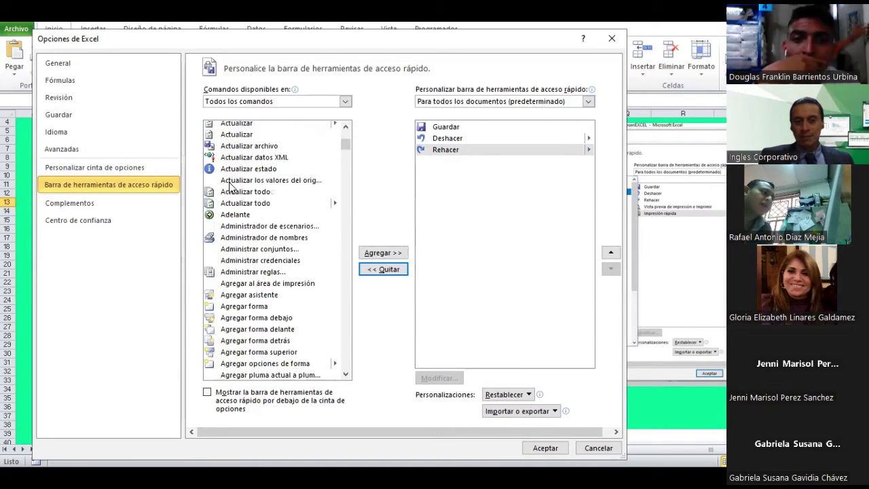
scroll(267, 263, down, 3)
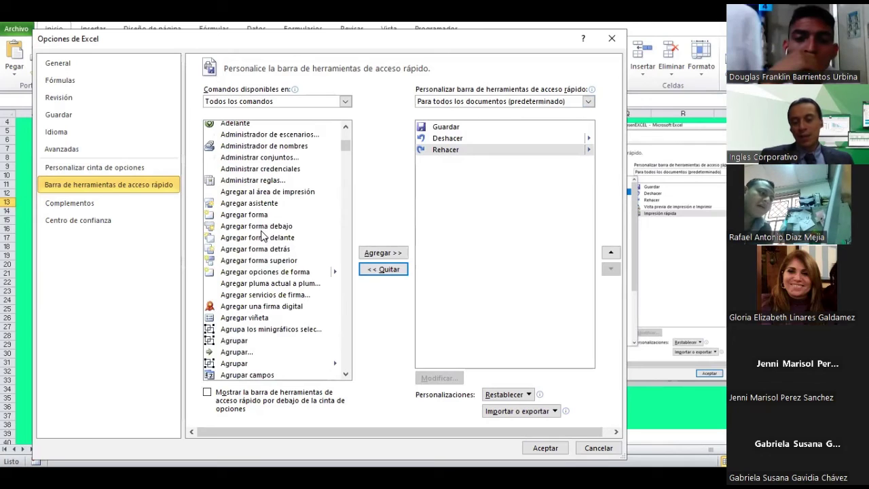
scroll(262, 235, down, 1)
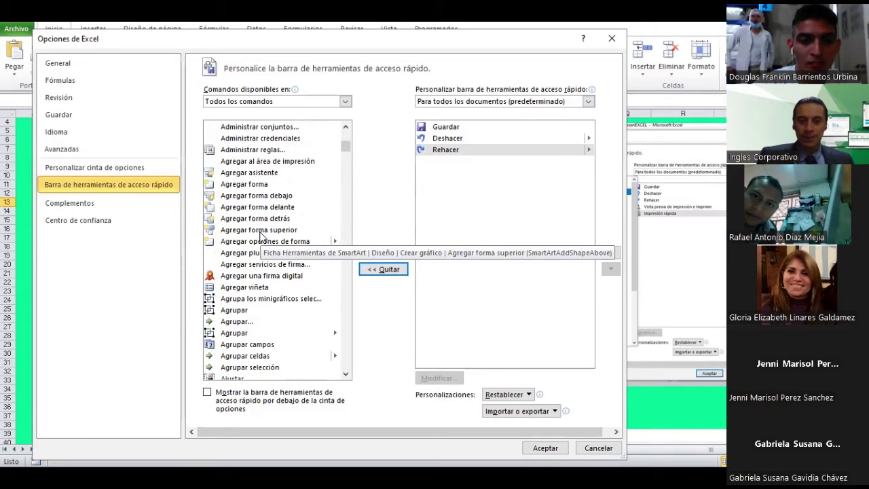
Add then remove Agregar forma superior, and move the command list to Formulario....
double_click(260, 233)
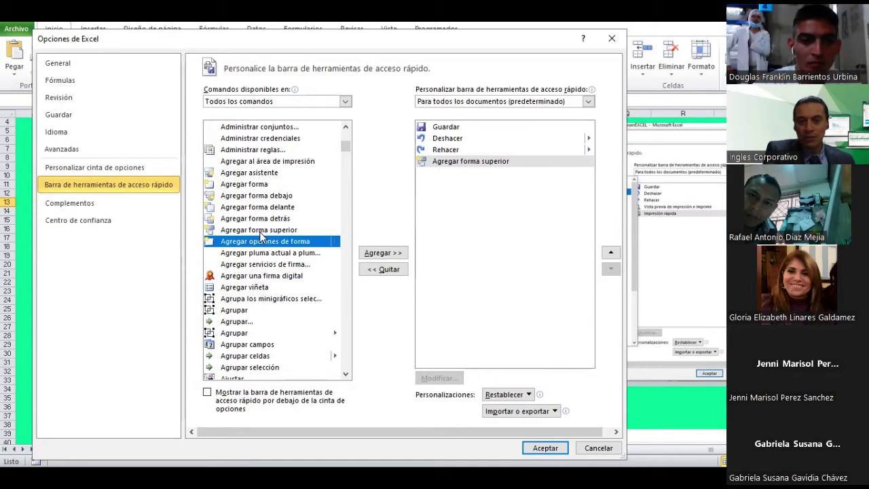
click(372, 275)
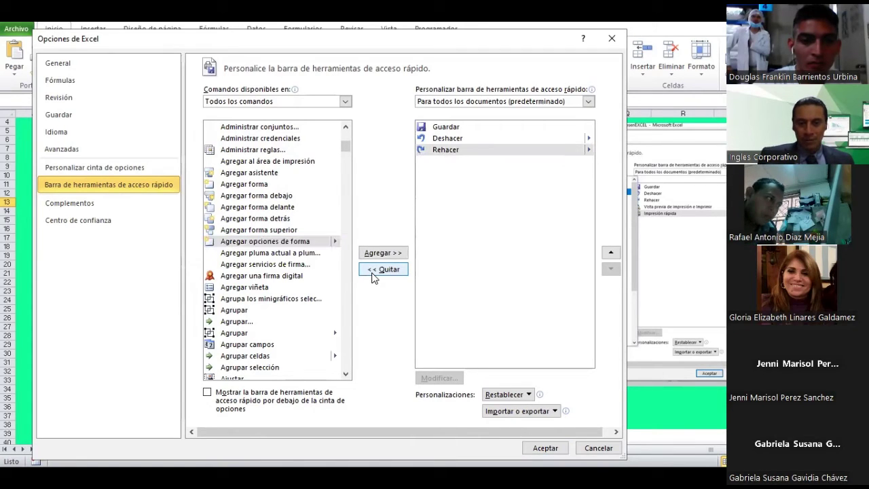
click(230, 243)
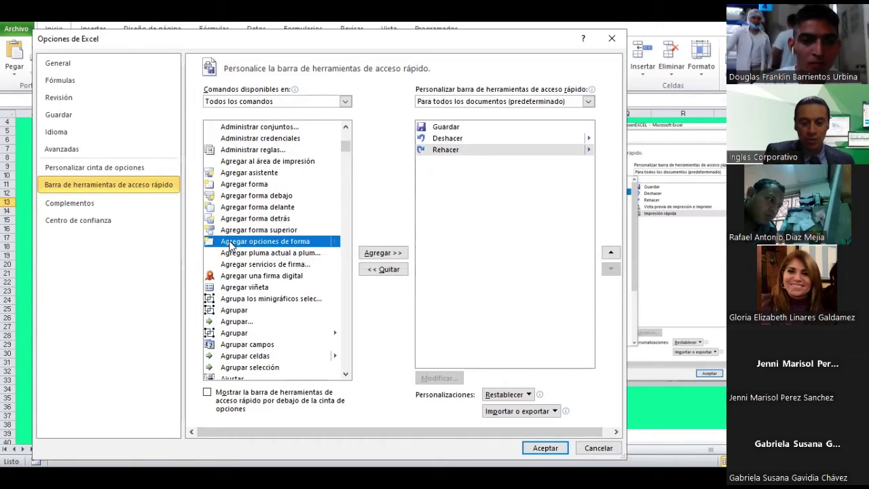
key(f)
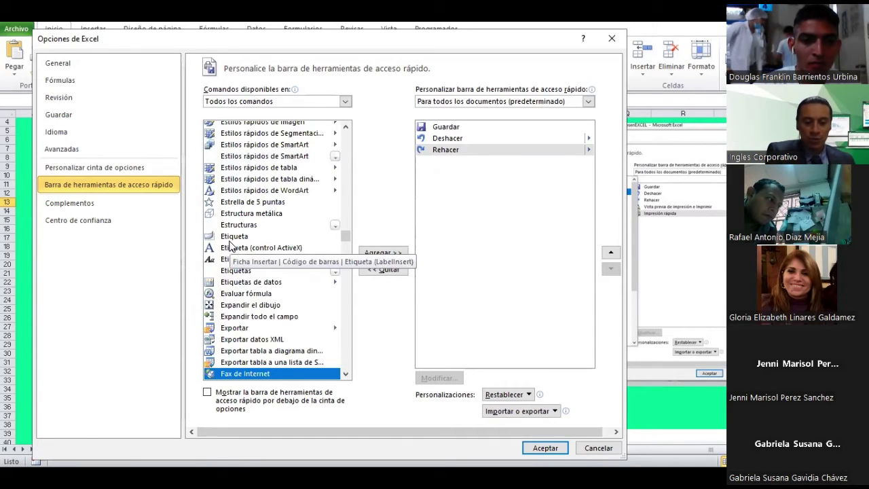
key(Down)
key(Down)
key(Down)
key(Down)
key(Down)
key(Down)
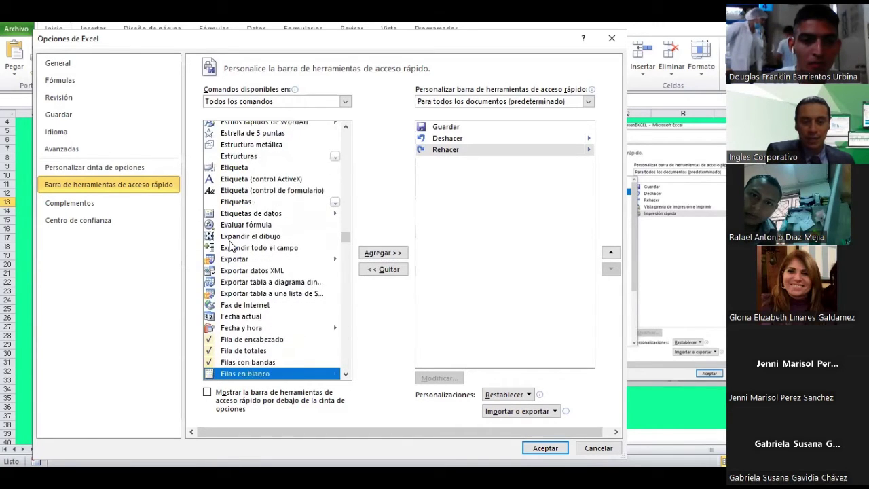
key(Down)
key(Down)
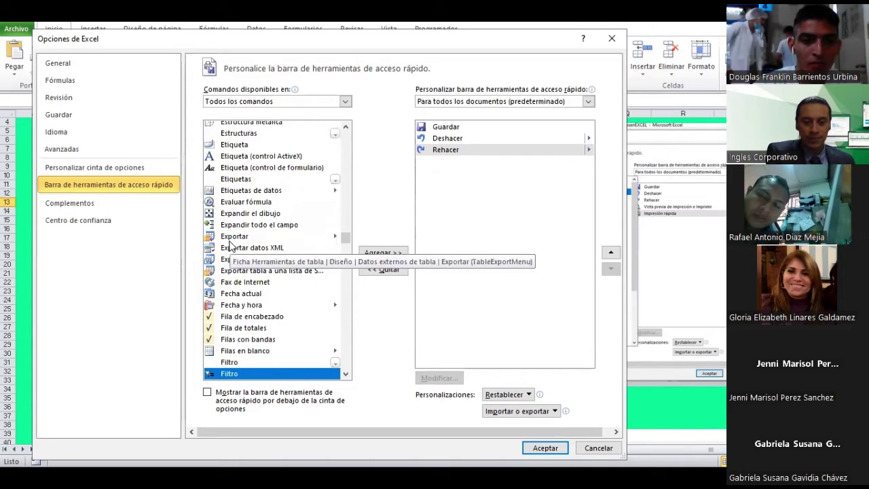
key(Down)
key(Down)
key(Down)
key(Down)
key(Down)
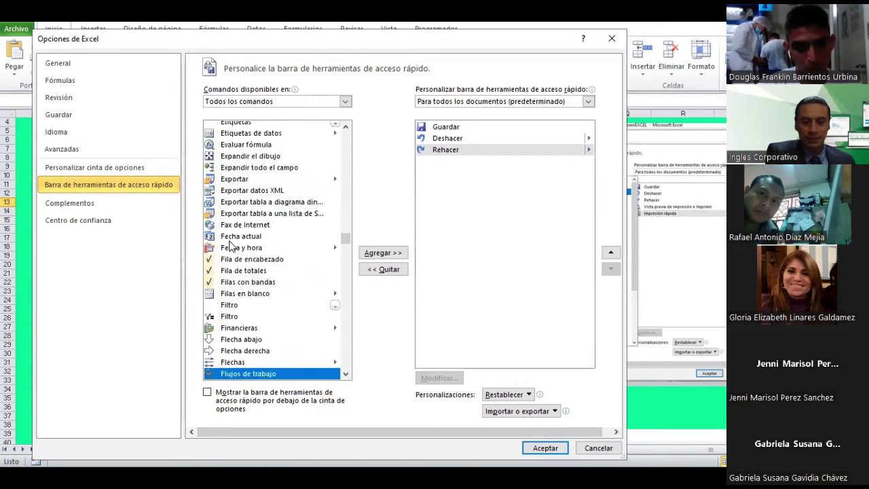
key(Down)
key(Down)
key(Down)
key(Down)
key(Down)
key(Down)
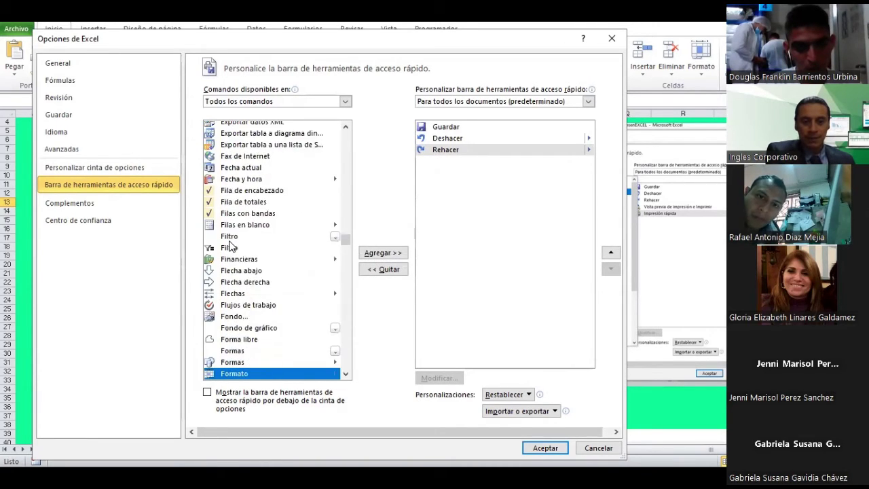
key(Down)
key(Down)
key(Down)
key(Down)
key(Down)
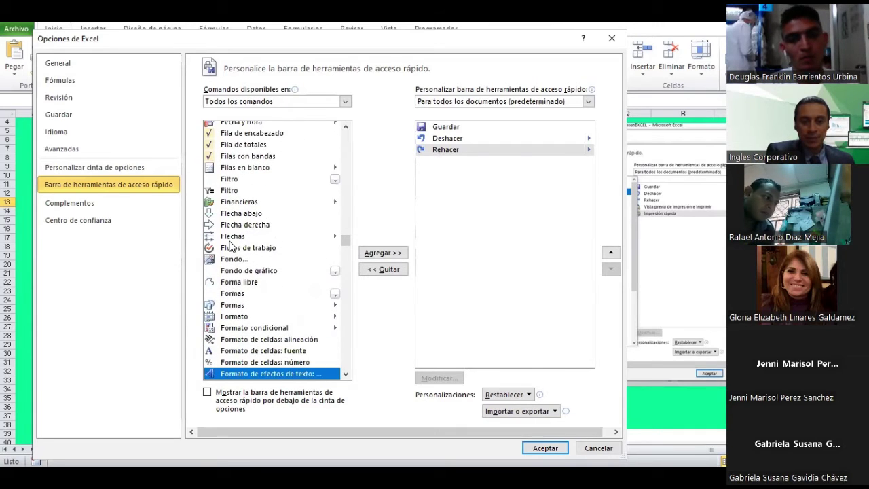
key(Down)
key(Down)
key(Down)
key(Down)
key(Down)
key(Down)
key(Down)
key(Down)
key(Down)
key(Down)
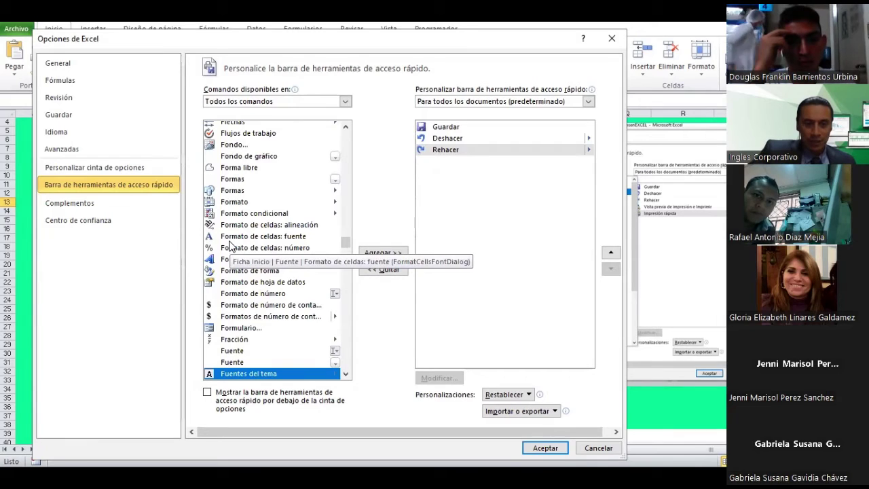
key(Up)
key(Up)
key(Up)
key(Up)
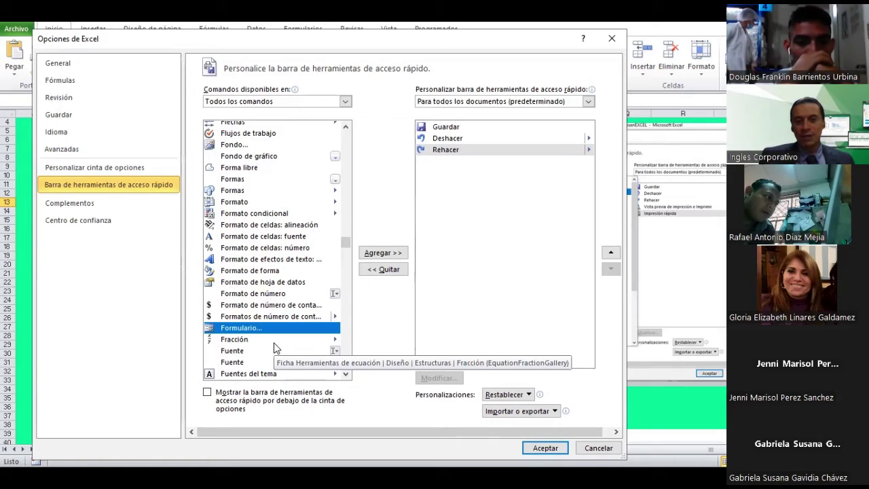
Add Formulario... to the Quick Access Toolbar and accept Excel Options.
click(377, 253)
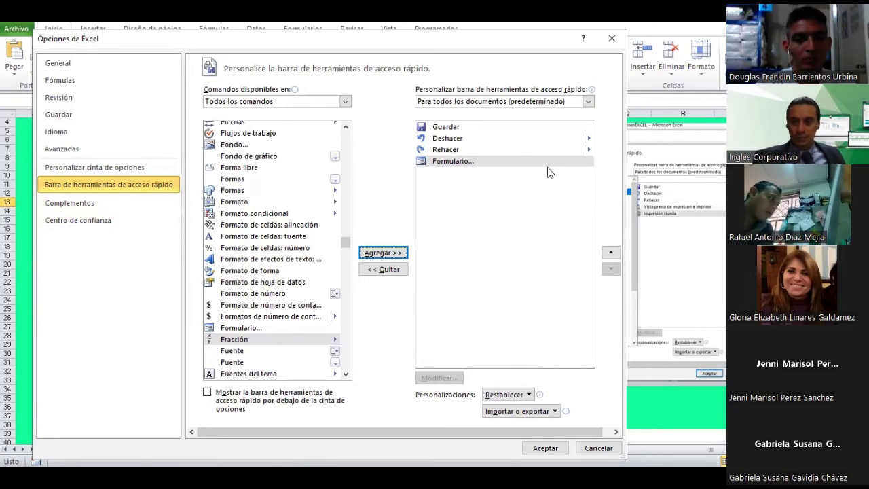
click(545, 447)
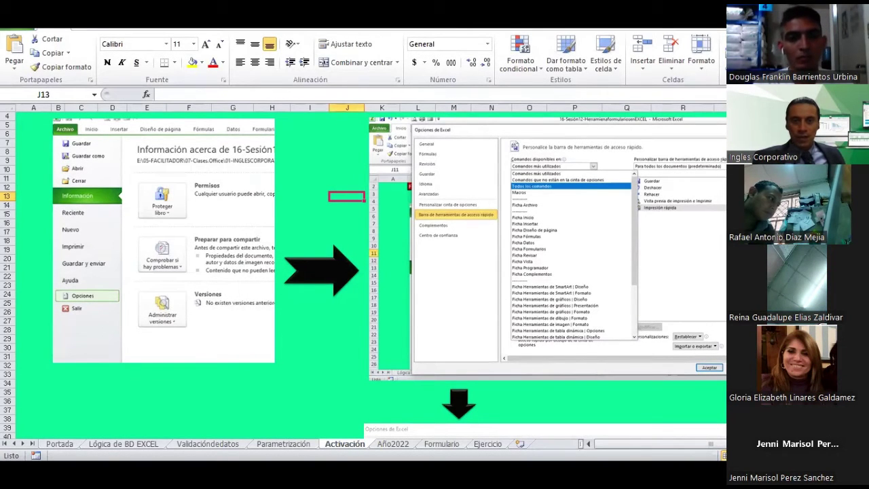
Move through Programador, Vista and Revisar, selecting cell I9, to reach the Formularios tab.
click(436, 29)
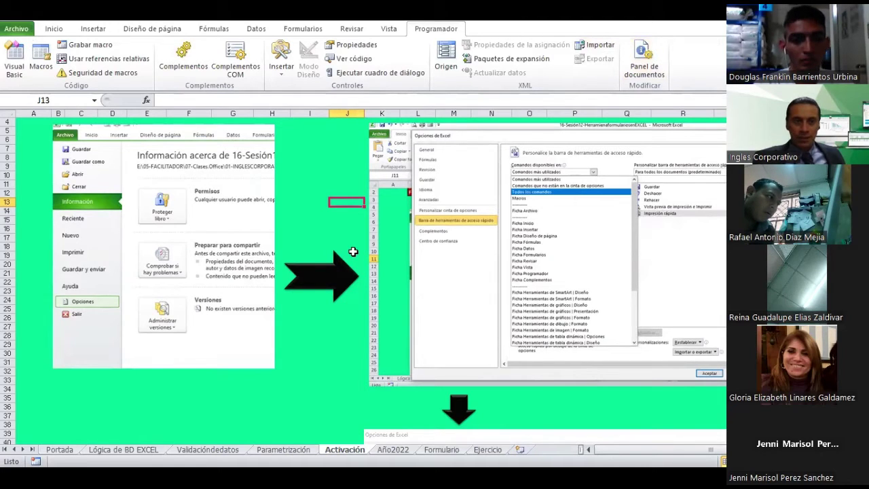
click(323, 164)
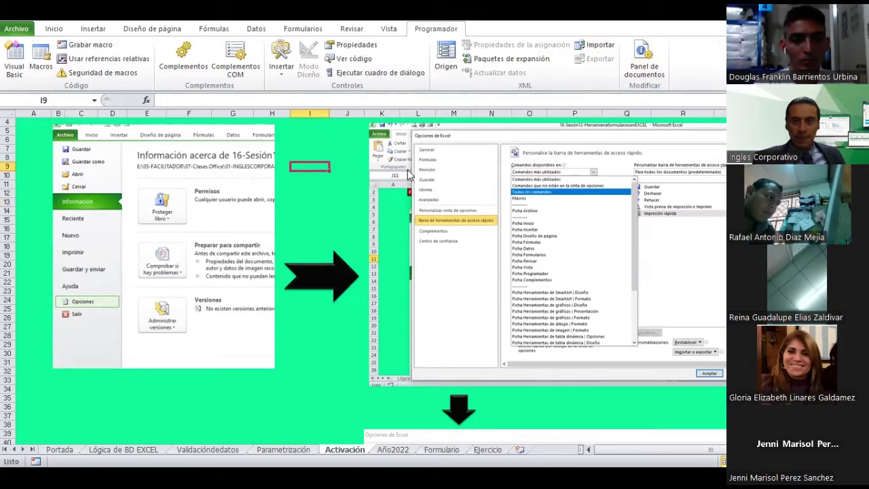
click(384, 31)
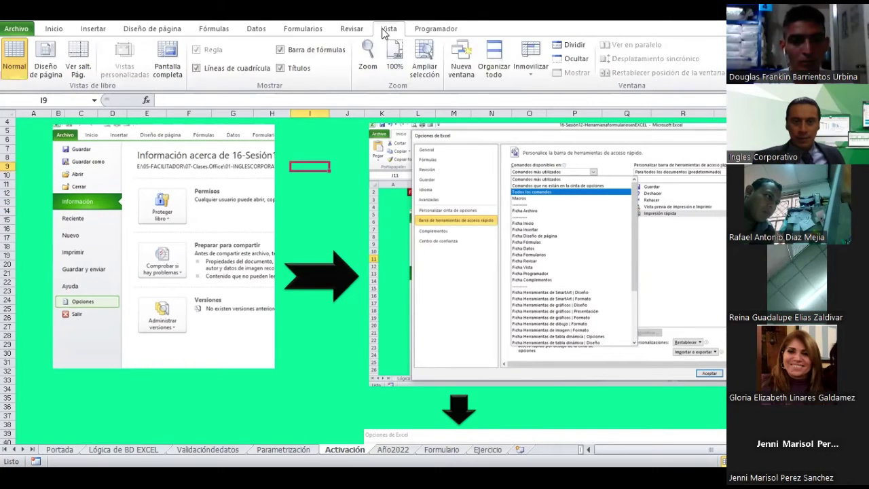
click(345, 30)
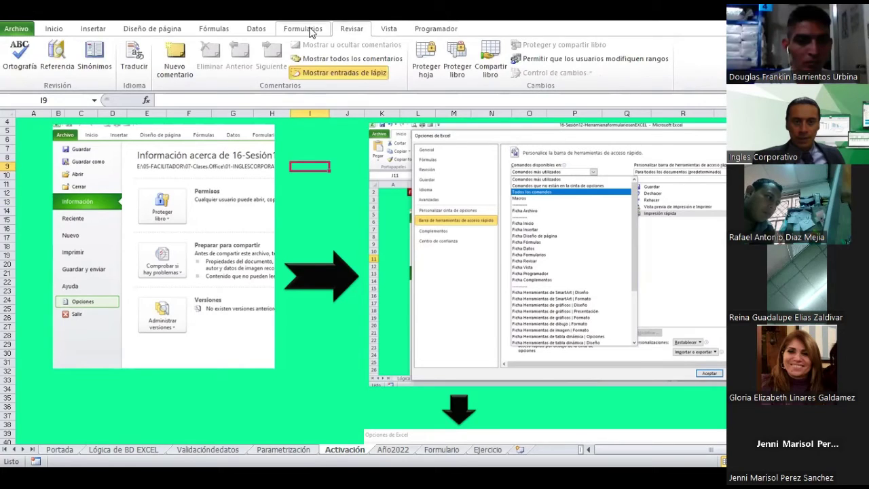
click(312, 33)
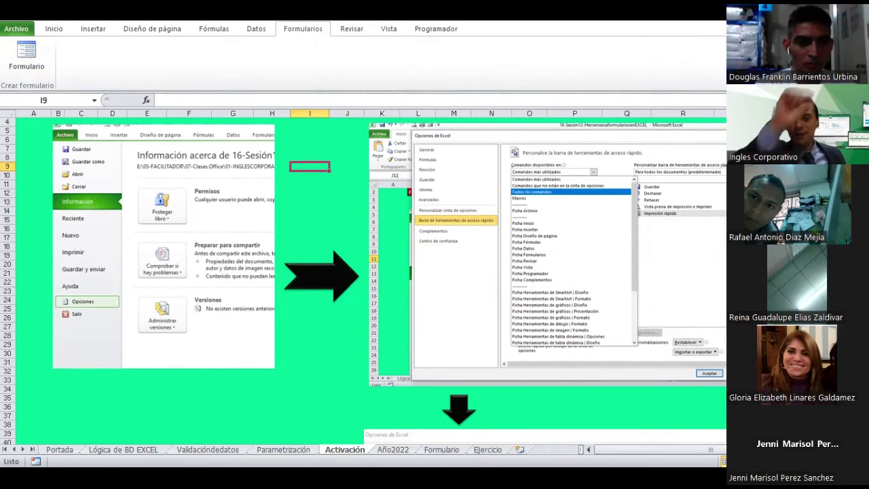
Scroll down to the Opciones de Excel screenshot and back, then switch to PowerPoint slide 8.
scroll(448, 328, down, 4)
scroll(449, 328, down, 6)
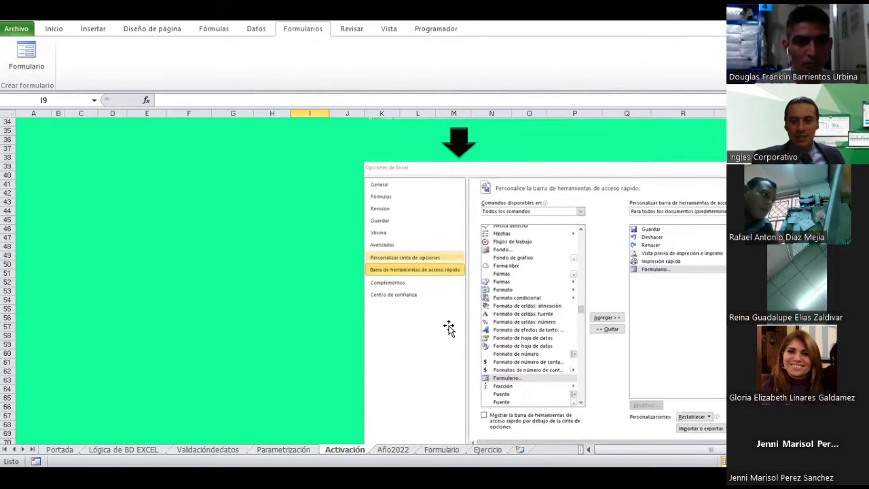
scroll(449, 327, down, 12)
scroll(452, 310, up, 4)
scroll(557, 353, up, 1)
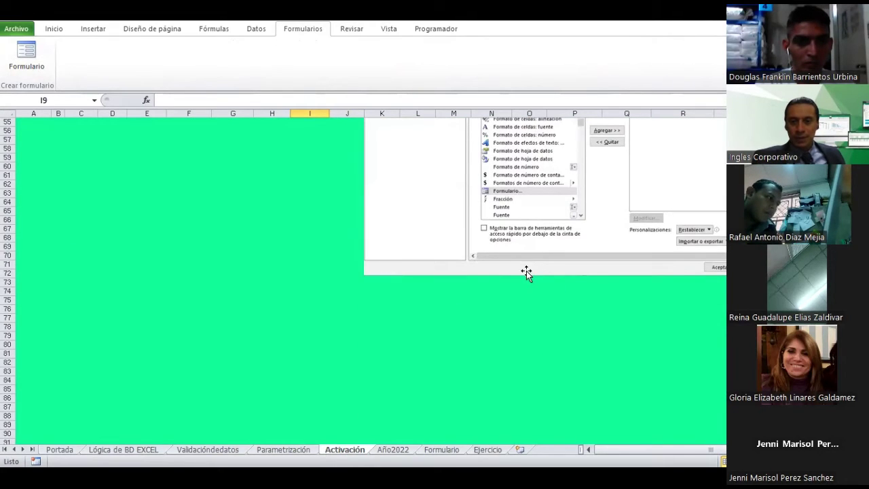
scroll(526, 272, up, 10)
key(alt+Tab)
scroll(338, 260, down, 1)
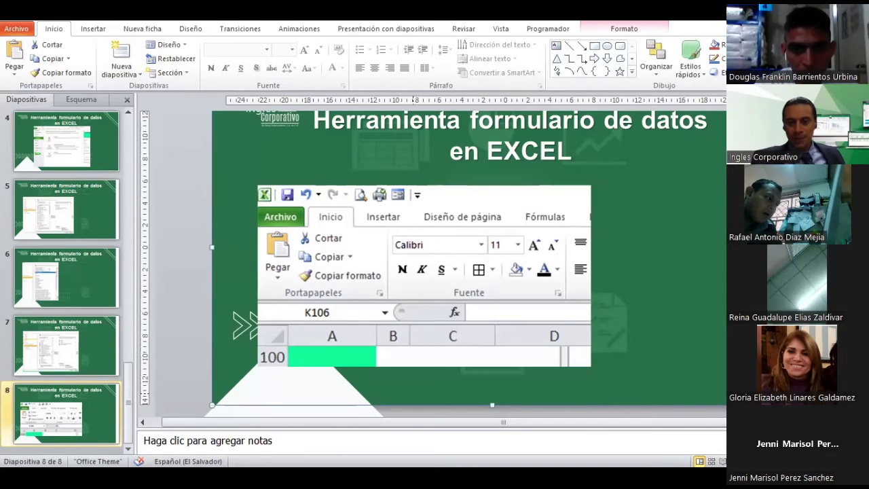
Switch away from the PowerPoint slide back toward the Excel workbook with Alt+Tab.
key(alt+Tab)
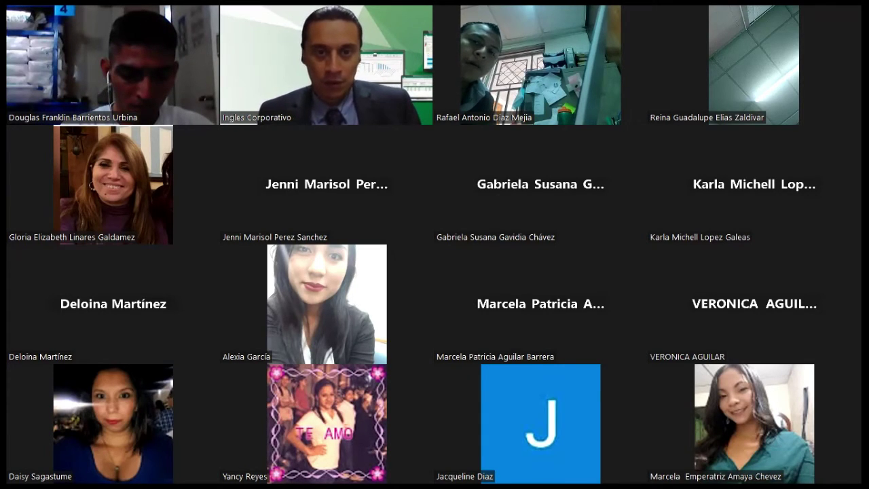
Select cell I36, then open Archivo > Opciones at the Barra de herramientas de acceso rápido page.
scroll(201, 282, up, 3)
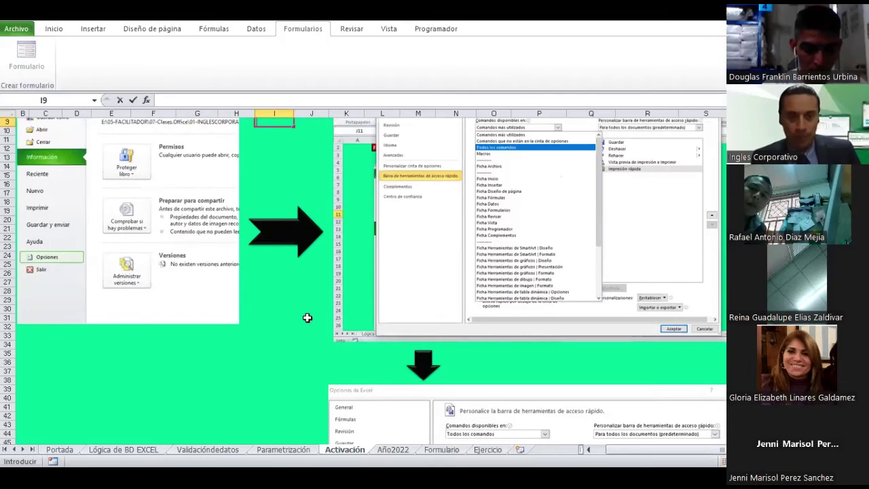
click(265, 361)
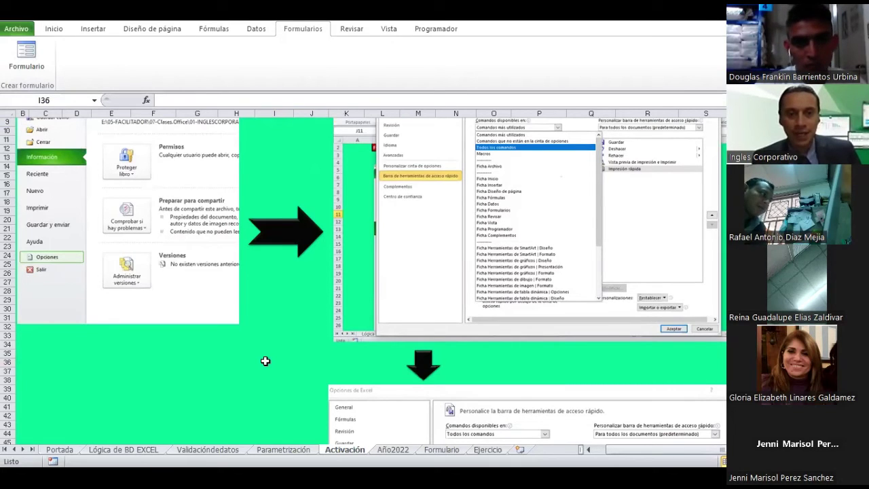
click(15, 30)
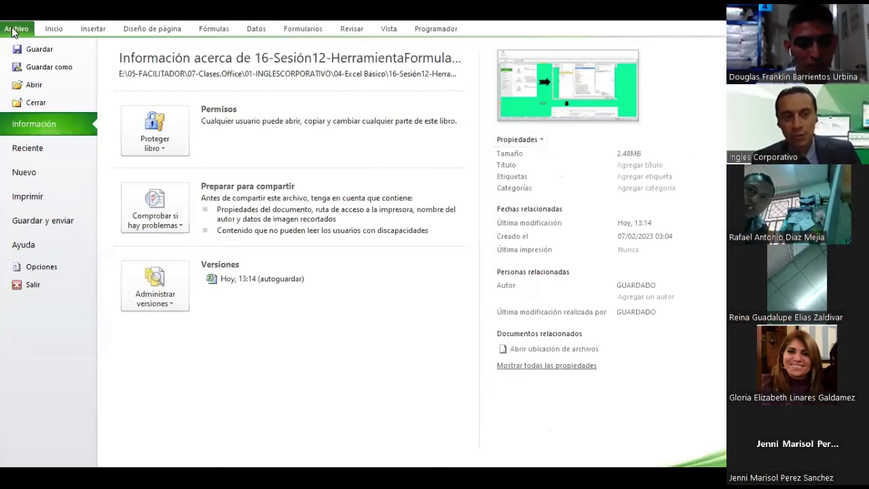
click(45, 269)
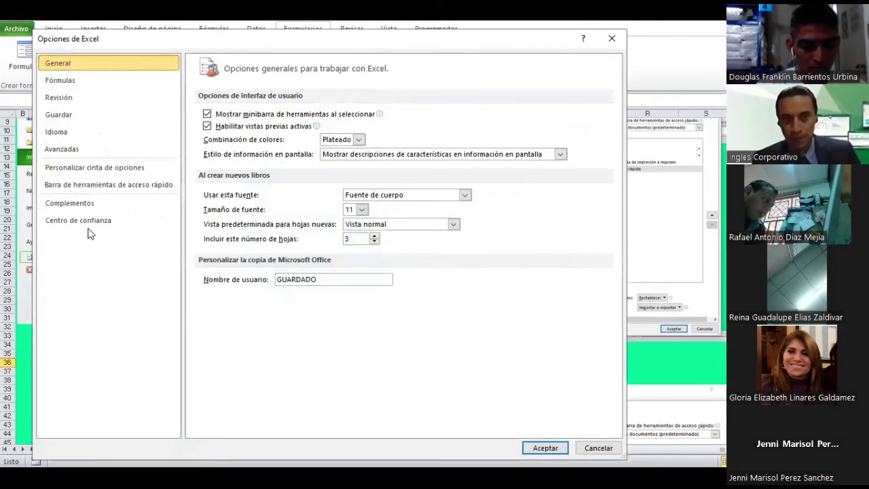
click(87, 188)
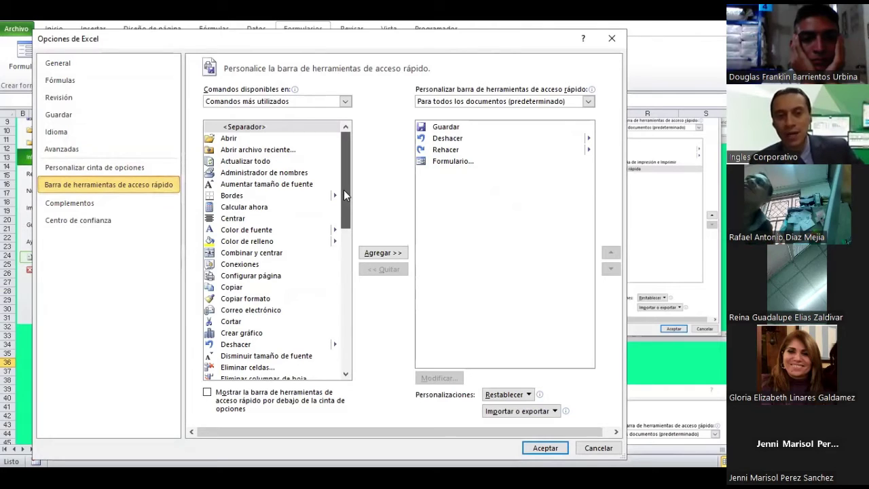
Add Impresión rápida to the Quick Access Toolbar list, right after Formulario.
drag(344, 195, 331, 267)
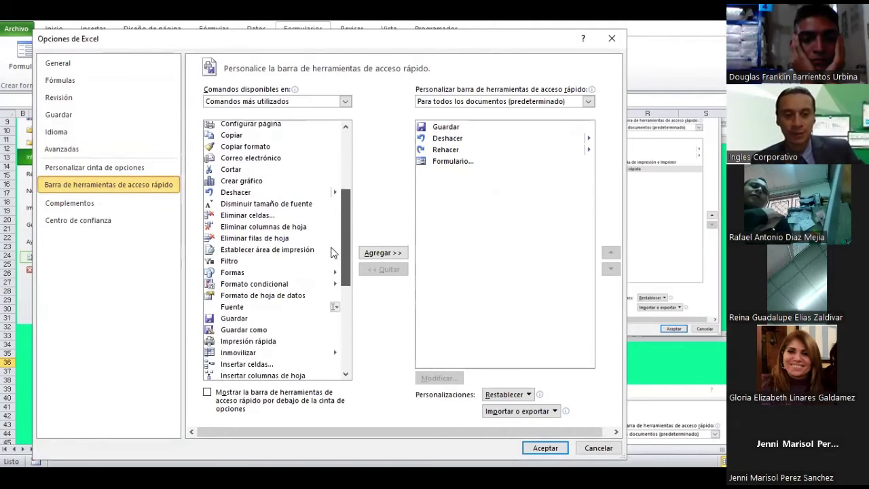
click(247, 299)
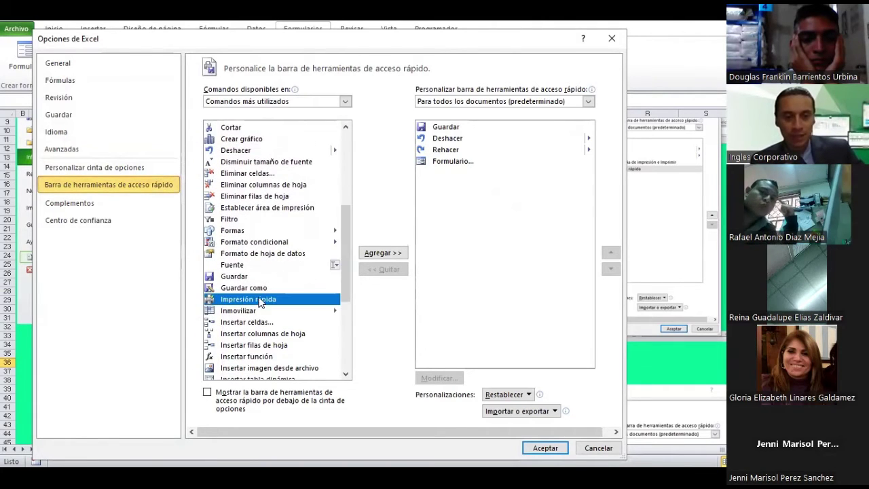
click(390, 255)
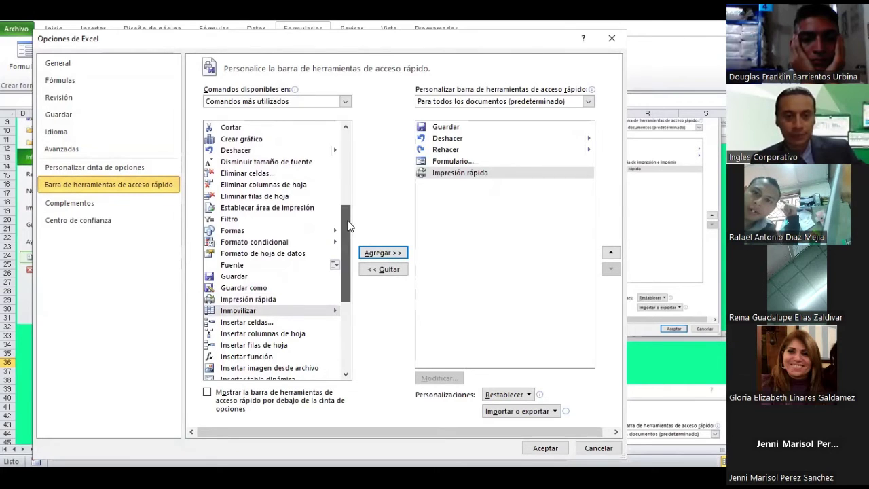
mouse_move(349, 224)
mouse_down()
mouse_move(334, 315)
mouse_move(332, 157)
mouse_up()
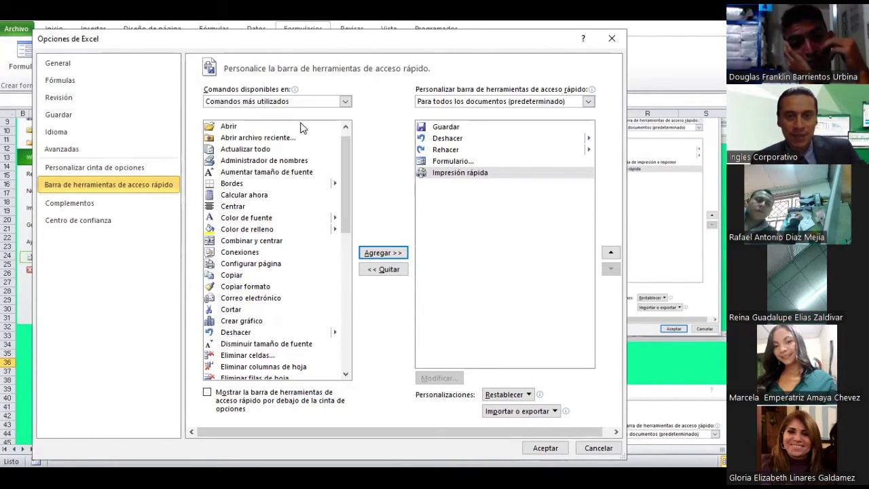
Switch the available commands list to Todos los comandos and scroll down it.
click(344, 101)
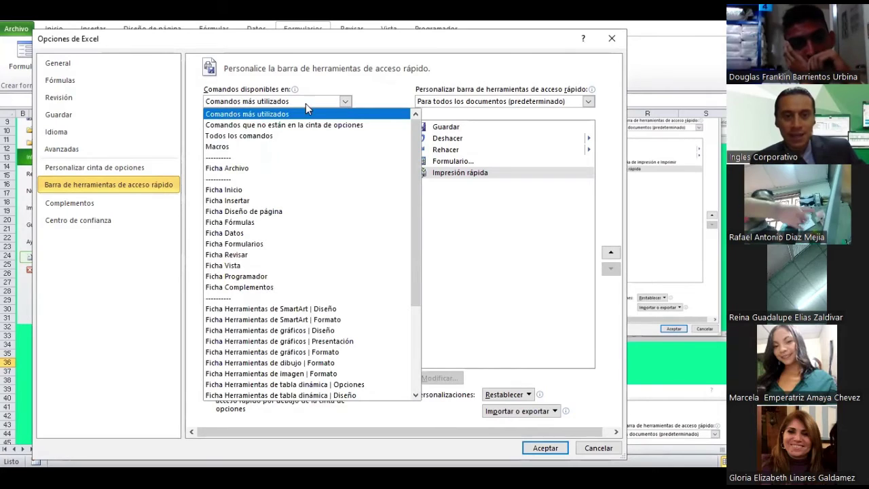
click(254, 136)
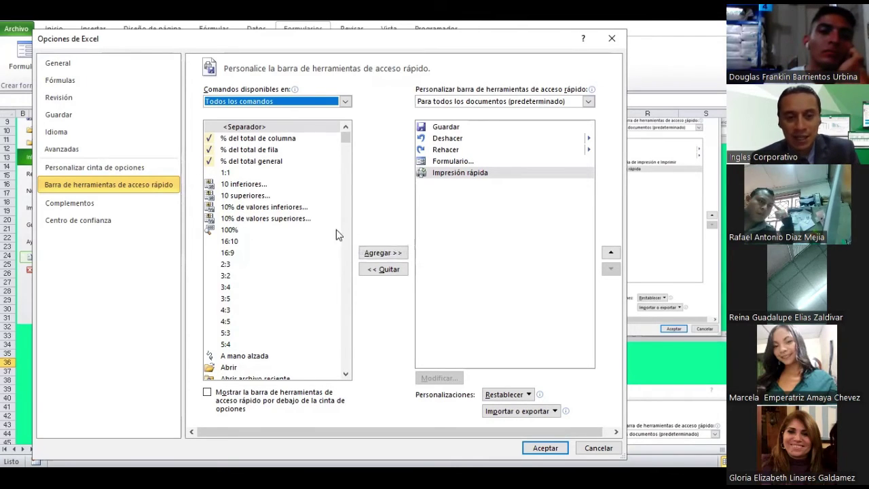
scroll(265, 254, down, 2)
scroll(270, 256, down, 2)
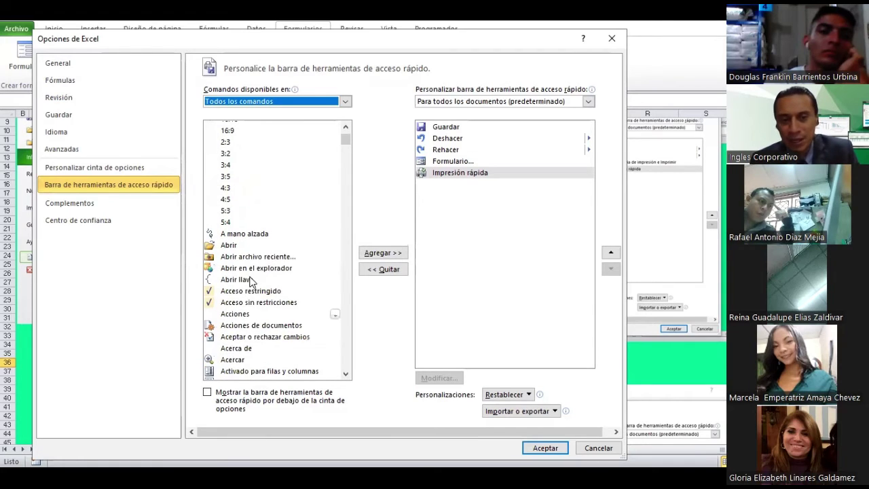
Select Formulario... using the F key and arrow keys, then try adding it with Agregar >>.
click(235, 259)
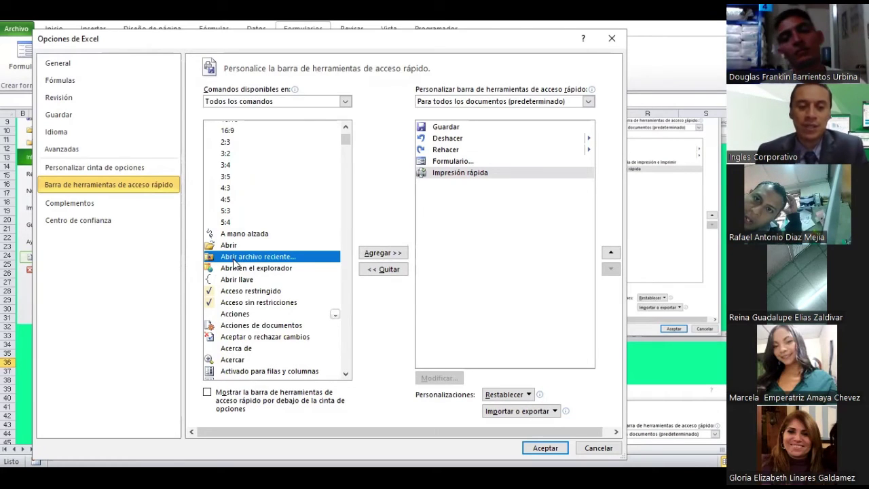
key(f)
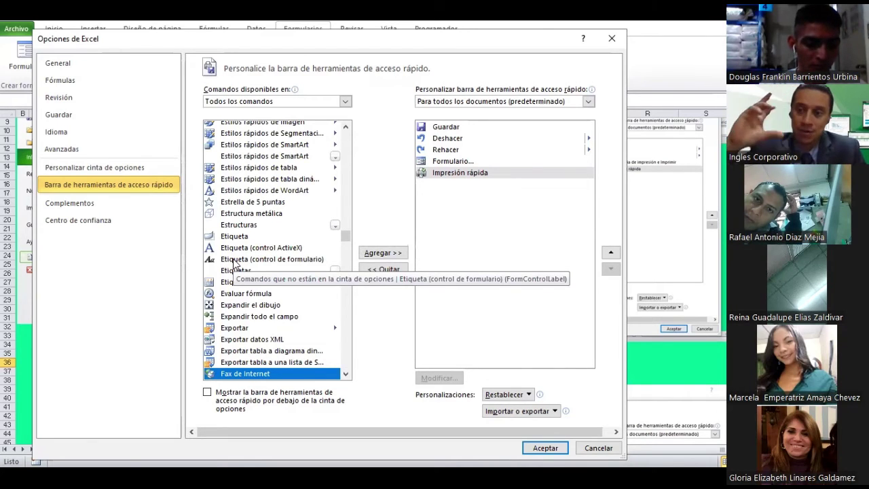
key(Down)
key(Down)
key(Down)
key(Down)
key(Down)
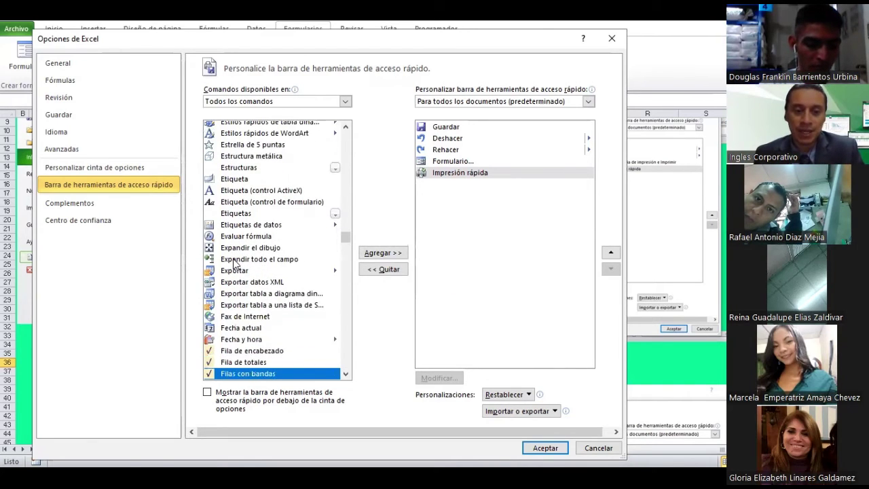
key(Down)
key(Down)
key(Down)
key(Down)
key(Down)
key(Down)
key(Down)
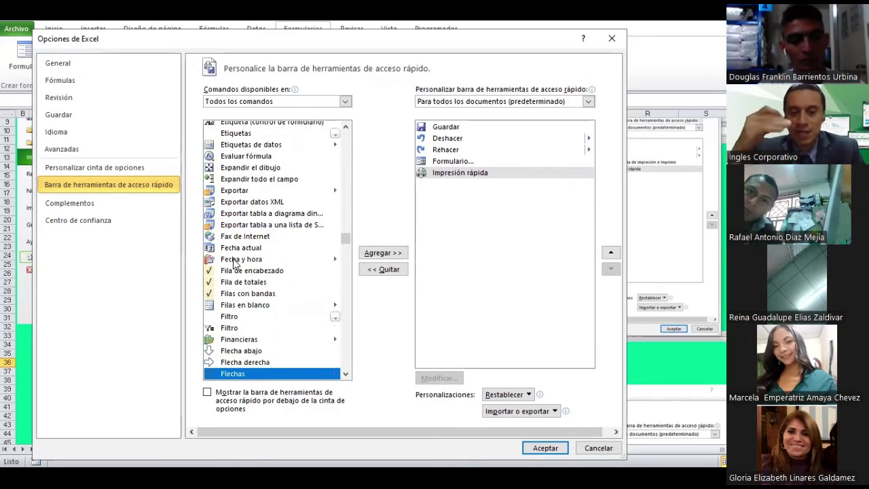
key(Down)
key(Down)
key(Down)
key(Down)
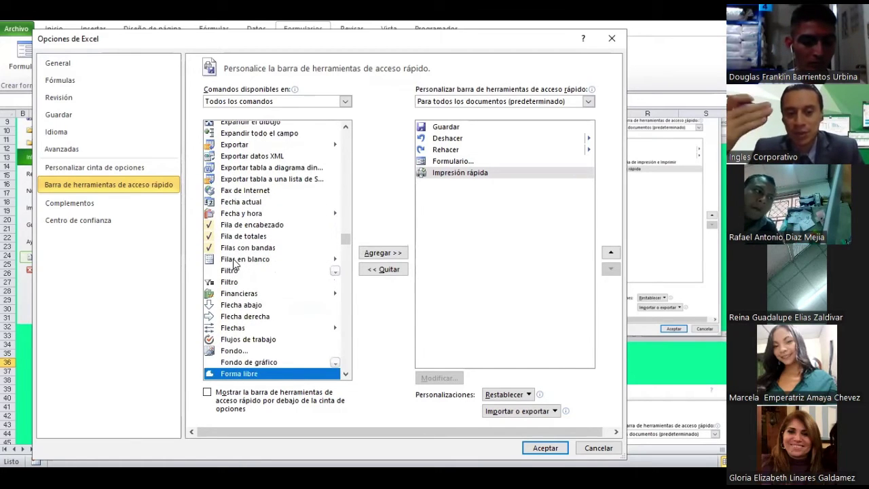
key(Down)
key(Down)
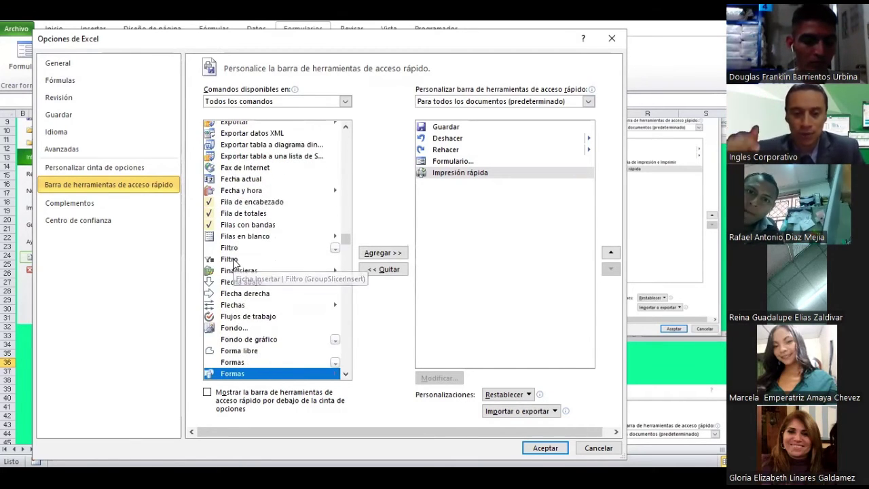
key(Down)
key(Down)
key(Down)
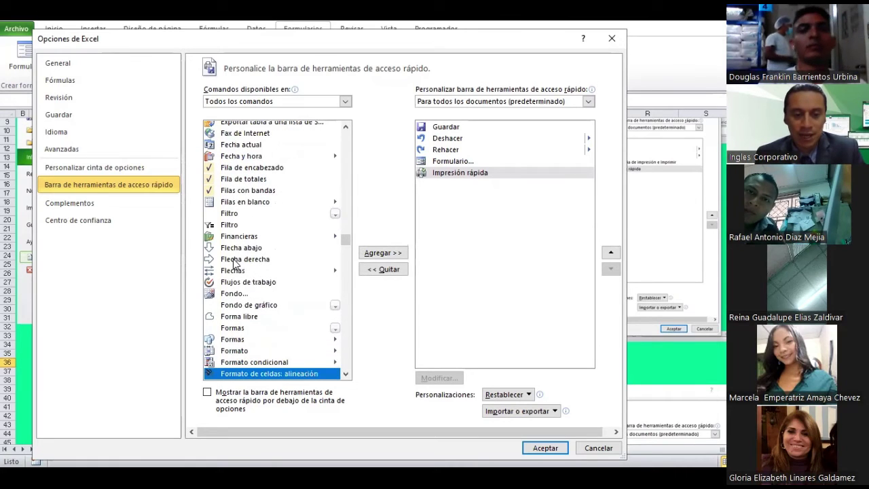
key(Down)
key(Down)
key(Down)
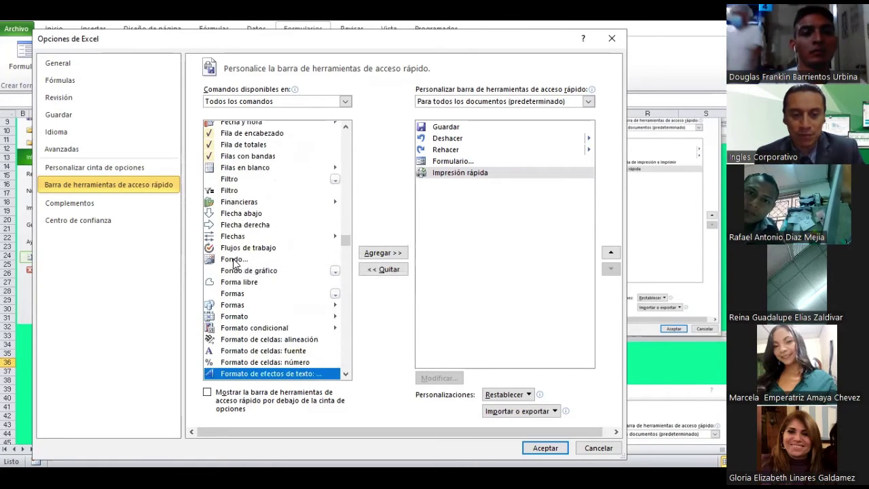
key(Down)
key(Down)
key(Down)
key(Down)
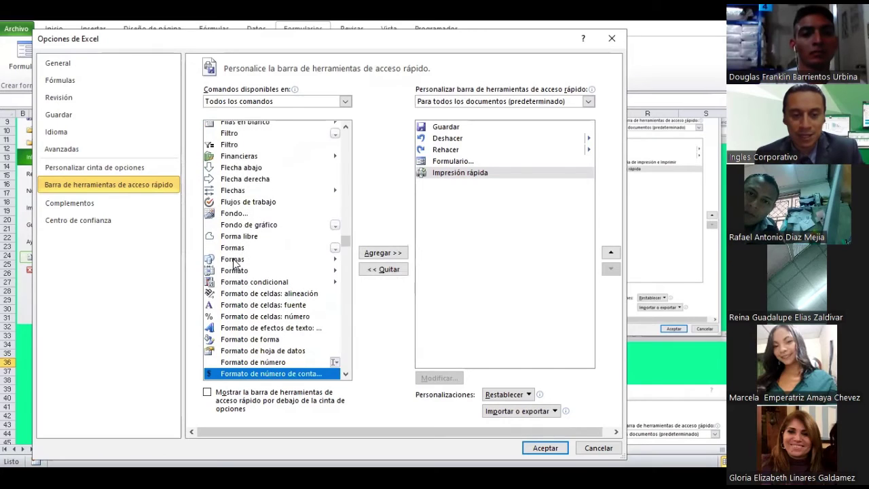
key(Down)
key(Down)
key(Down)
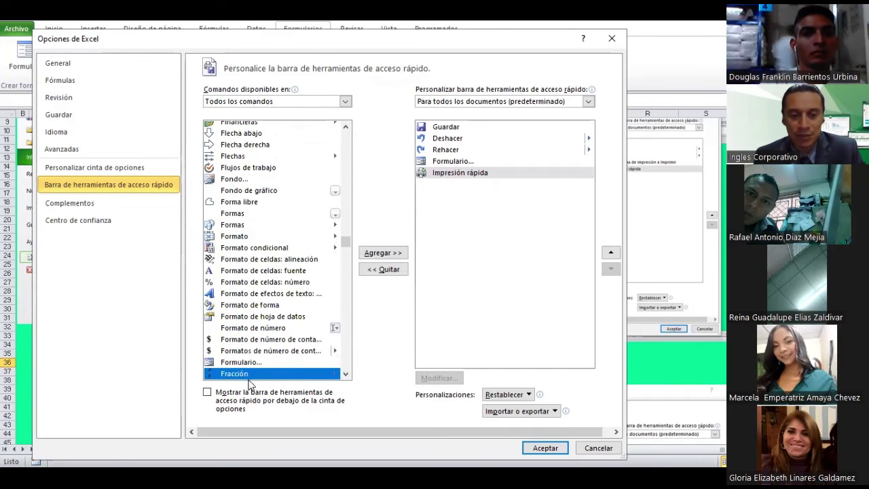
click(243, 363)
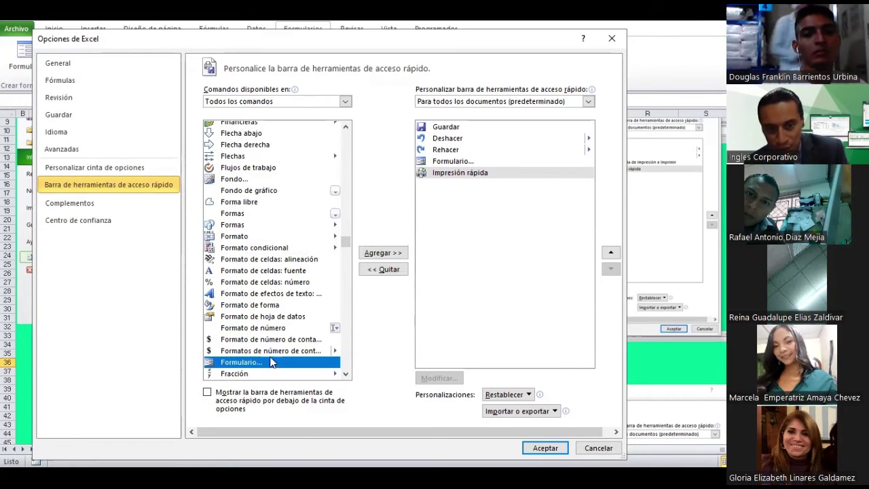
click(384, 254)
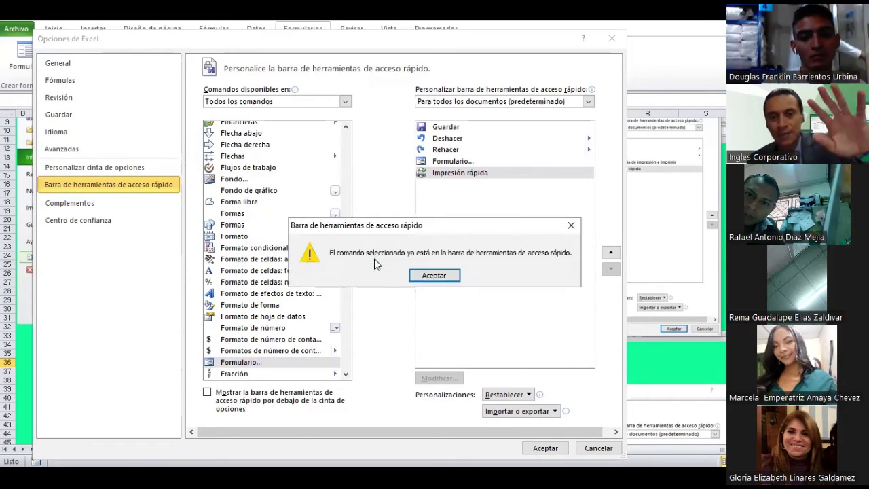
Accept the Formulario-already-on-toolbar warning and scroll the commands list toward Formulario.
click(426, 275)
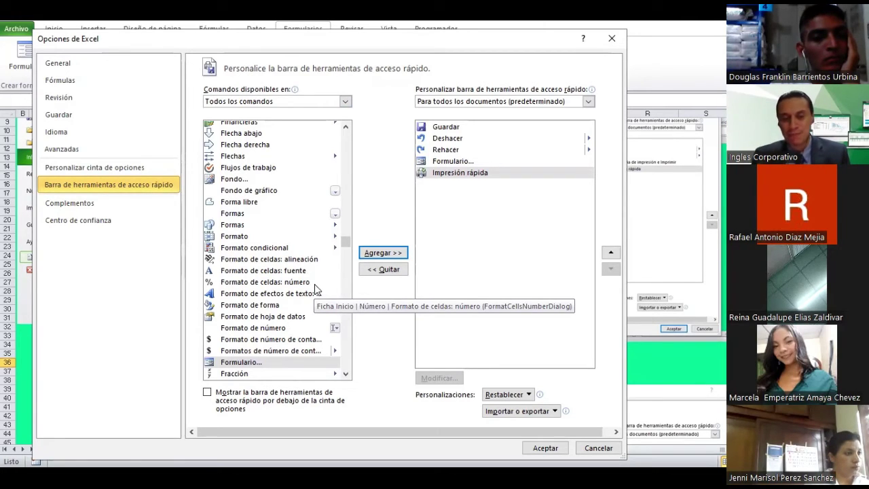
scroll(314, 284, down, 3)
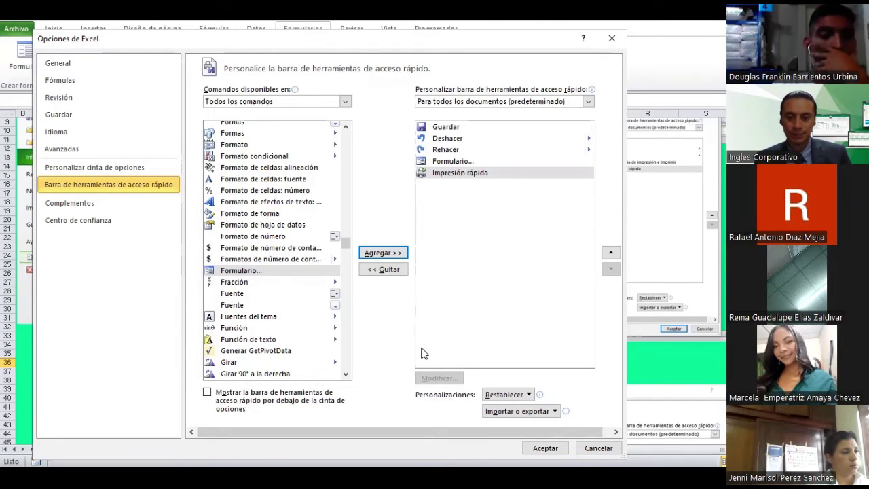
Close Excel Options with Aceptar, keeping Formulario on the toolbar, then select cells J31 and I14.
drag(371, 43, 365, 30)
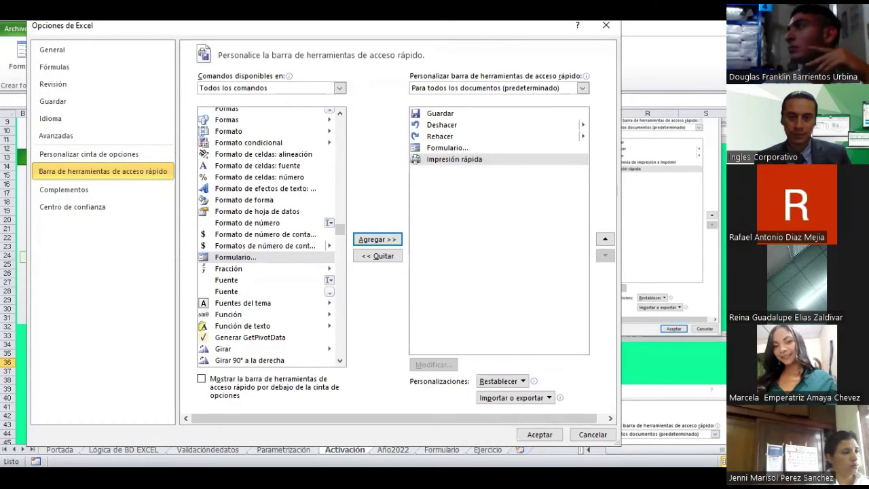
click(540, 435)
click(297, 315)
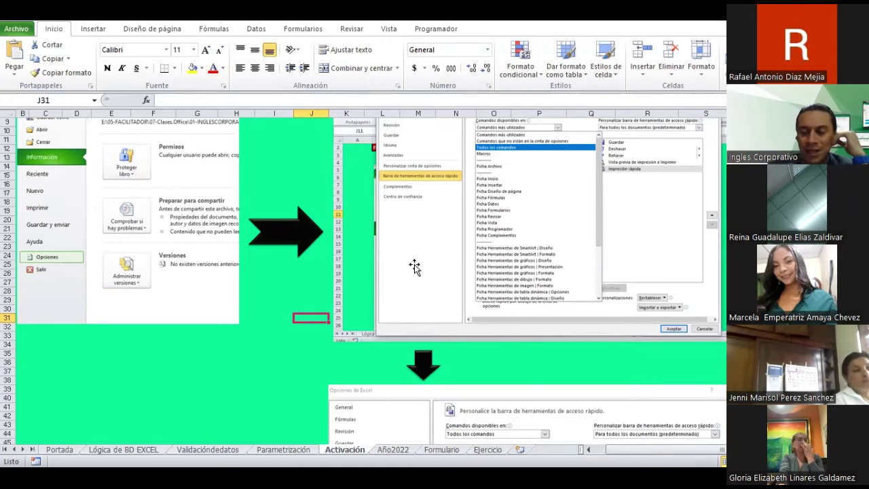
click(259, 168)
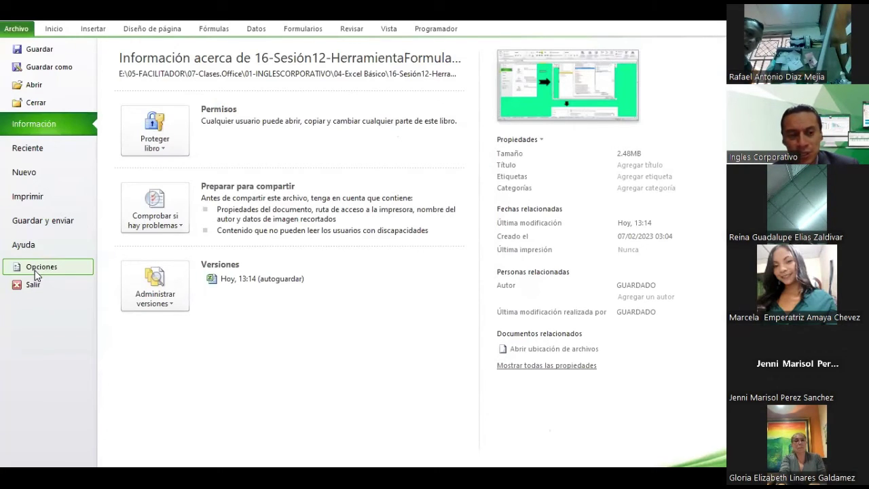
Reopen Archivo > Opciones at the Barra de herramientas de acceso rápido page.
click(23, 33)
click(23, 33)
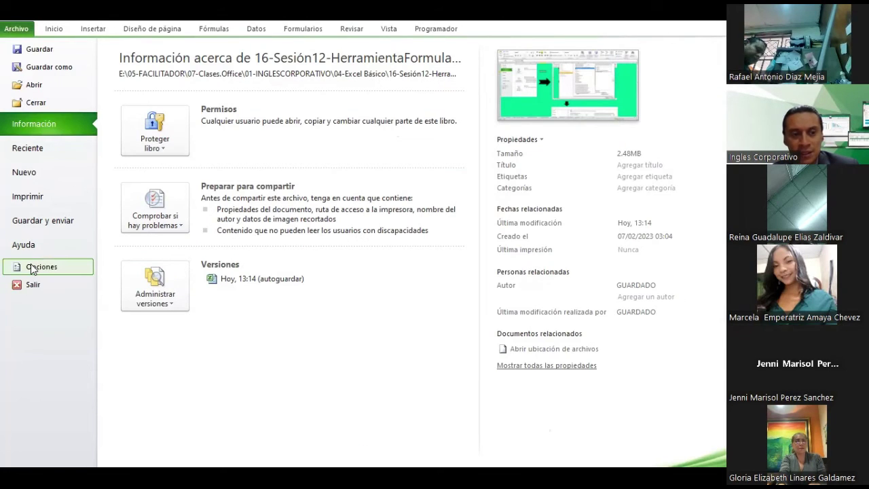
click(31, 265)
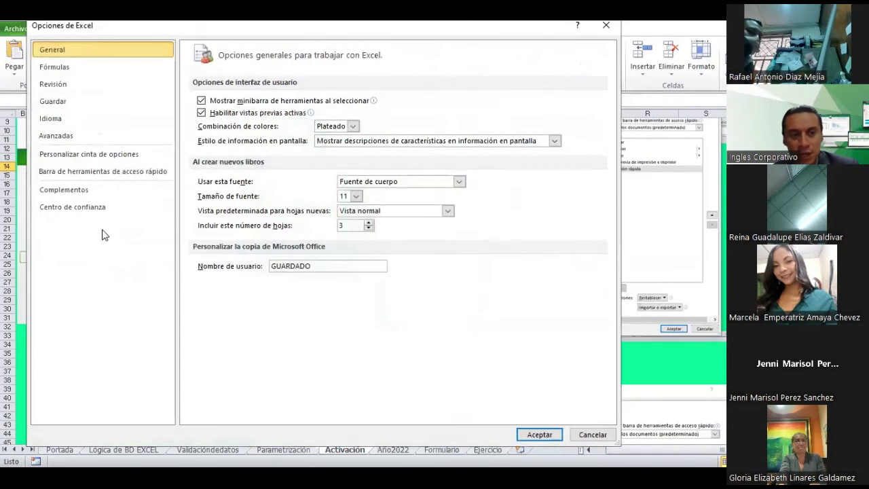
click(126, 176)
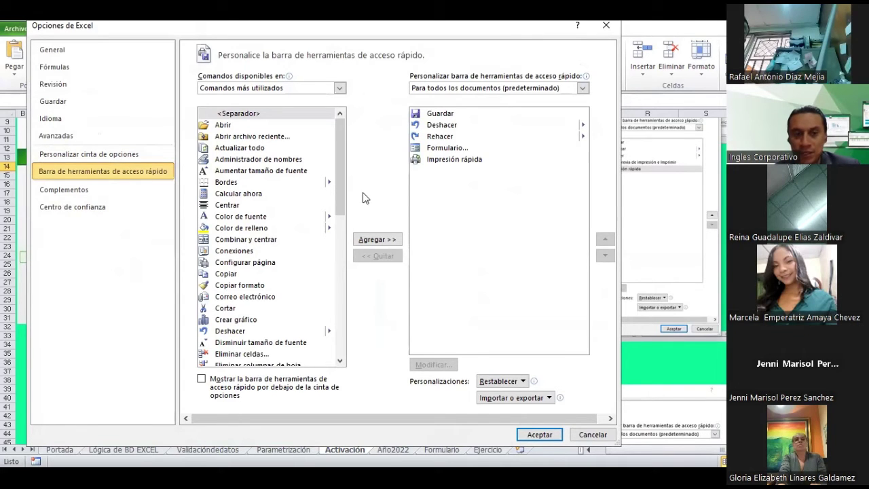
Under Todos los comandos select Formulario..., then close Excel Options with Aceptar.
click(338, 89)
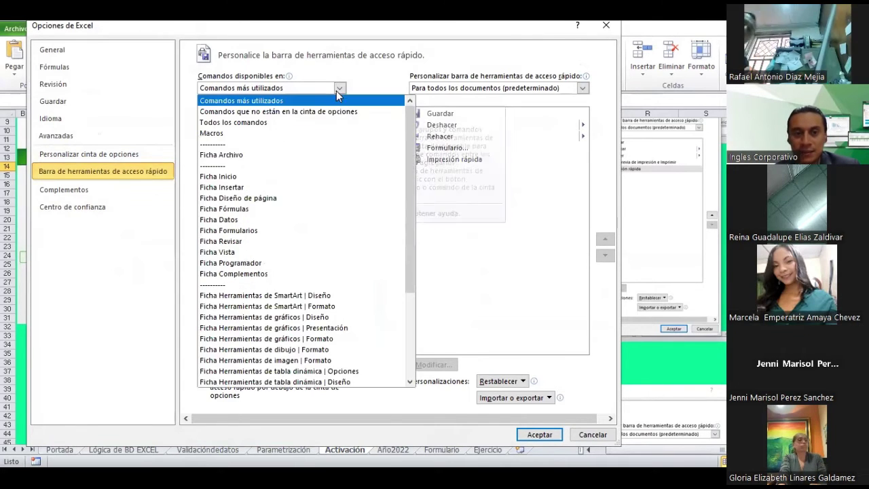
click(270, 124)
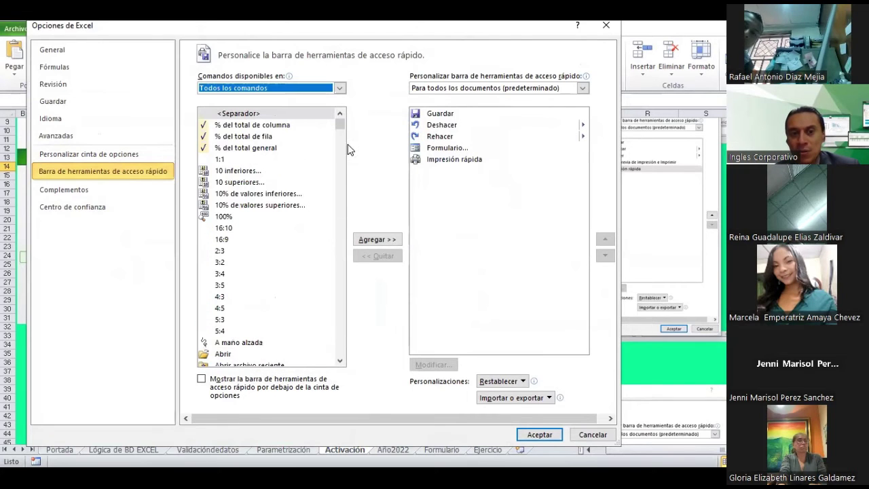
drag(340, 127, 324, 233)
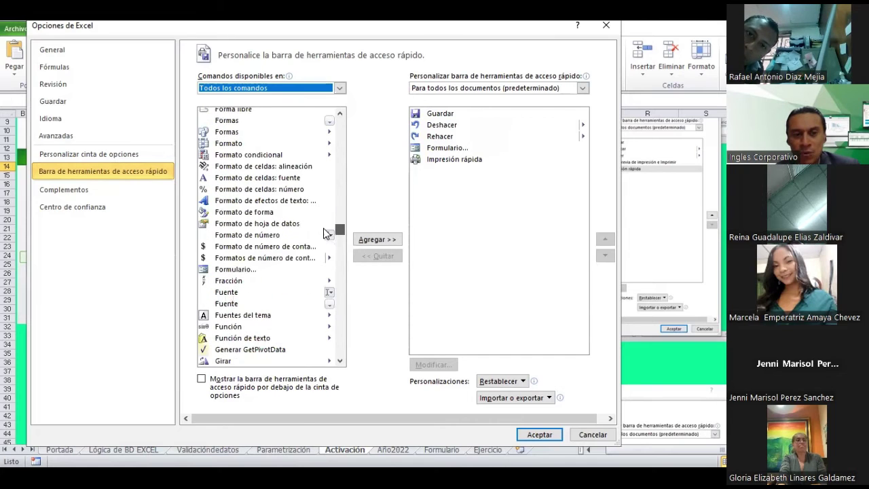
click(224, 271)
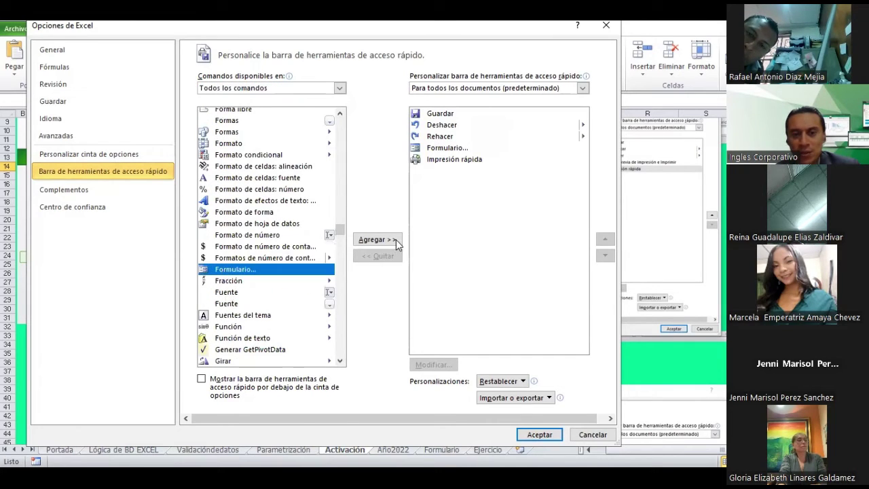
click(537, 435)
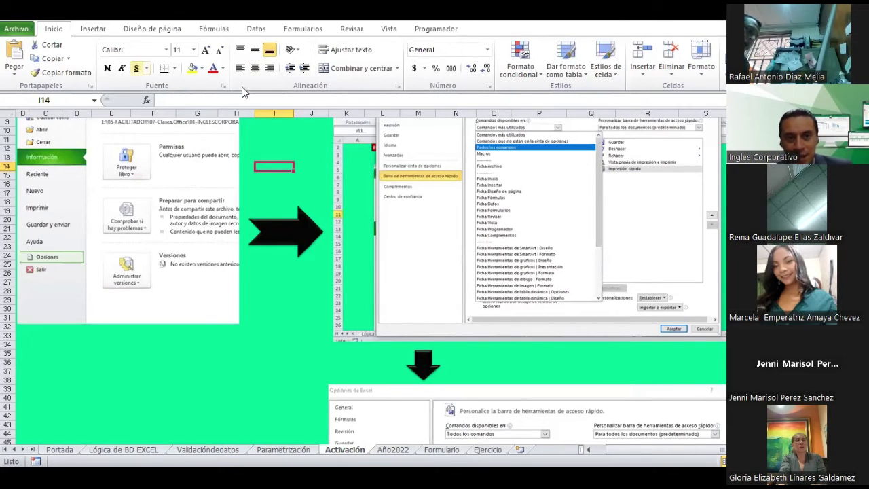
click(299, 31)
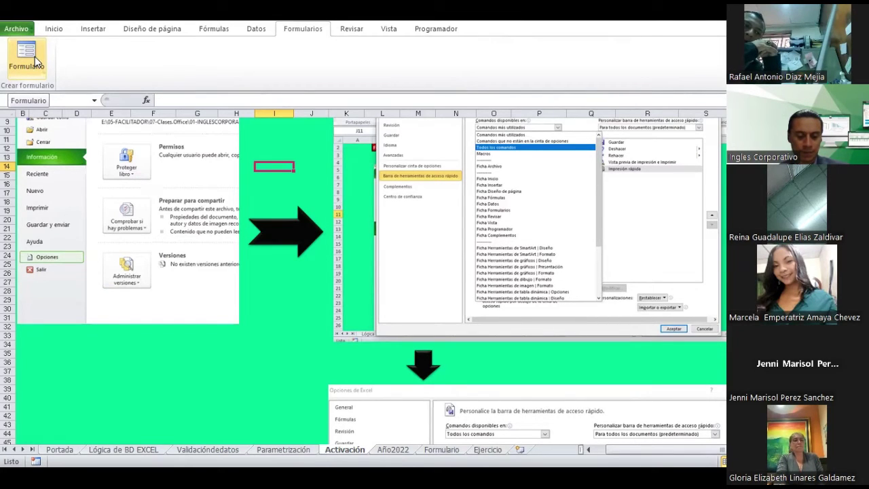
click(35, 56)
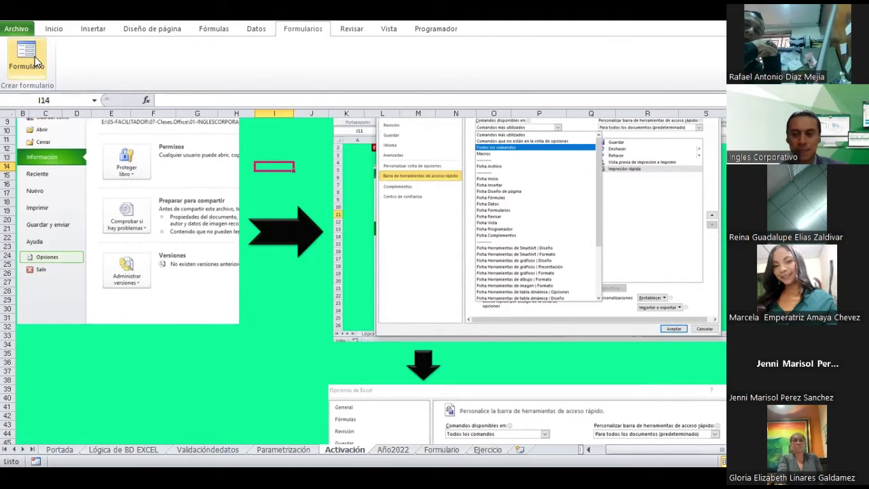
click(378, 369)
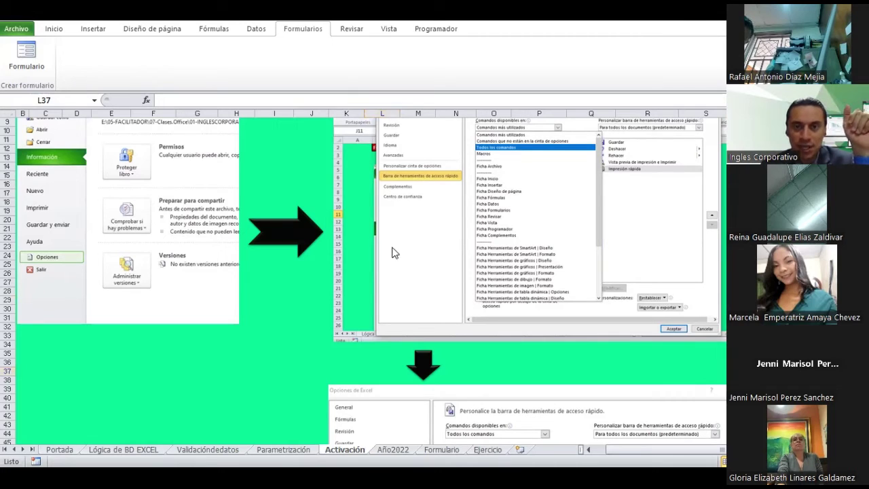
click(55, 28)
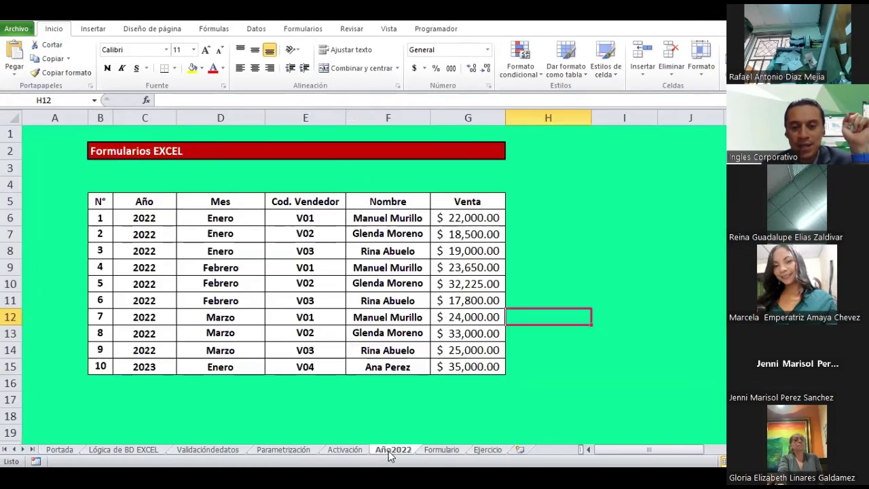
click(393, 449)
click(314, 250)
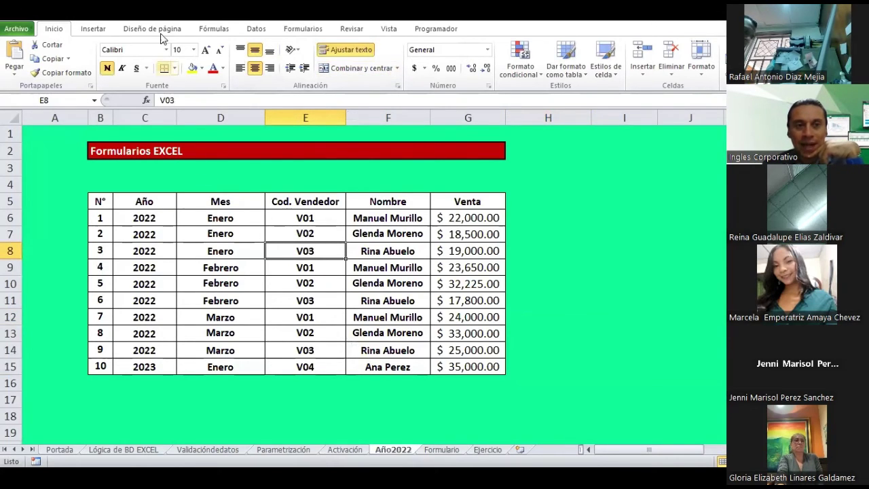
click(210, 190)
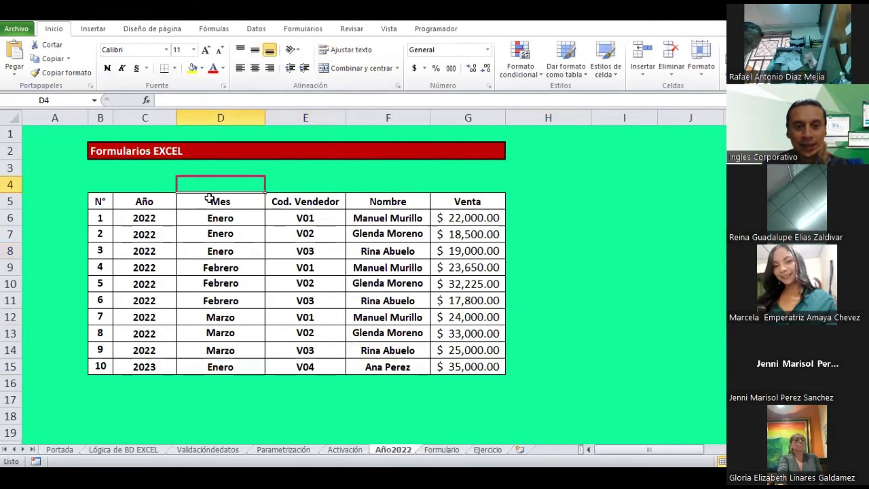
click(209, 198)
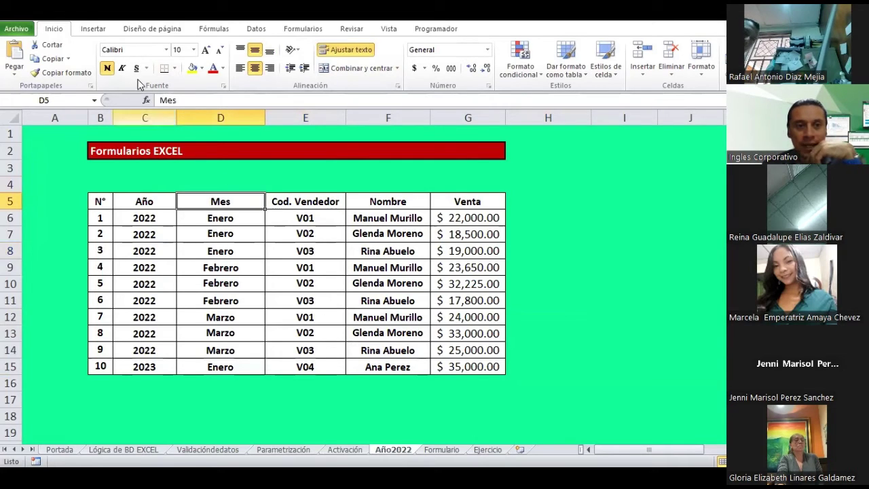
click(94, 29)
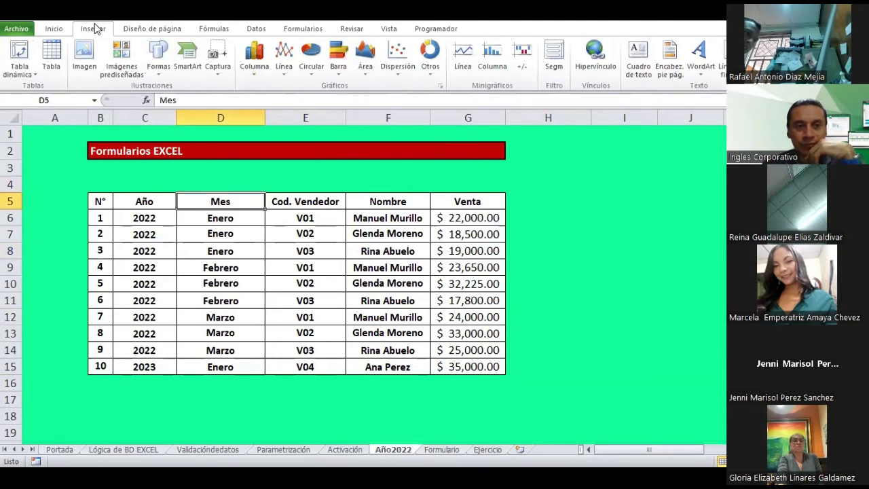
click(315, 302)
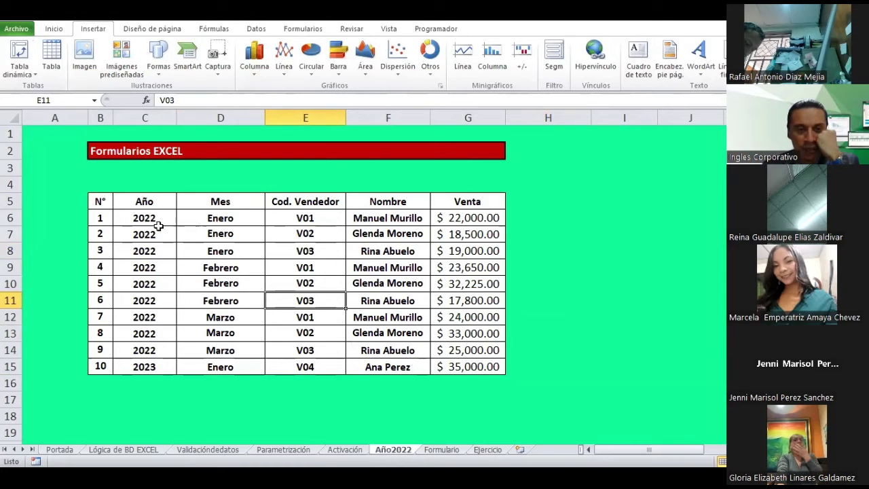
drag(158, 227, 147, 361)
drag(227, 218, 220, 370)
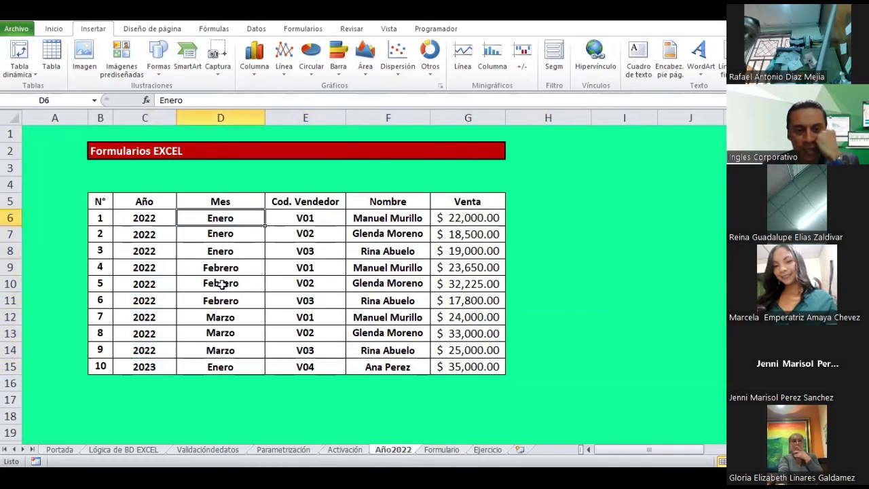
double_click(307, 222)
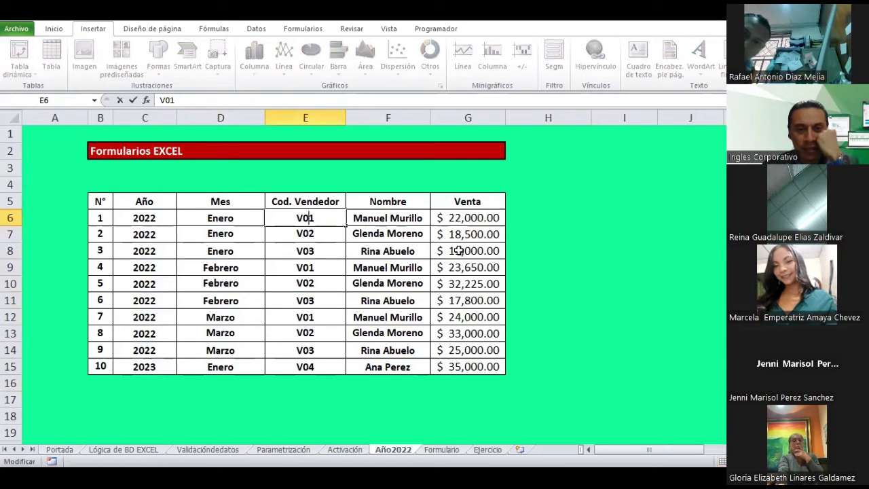
click(466, 220)
key(Down)
key(Down)
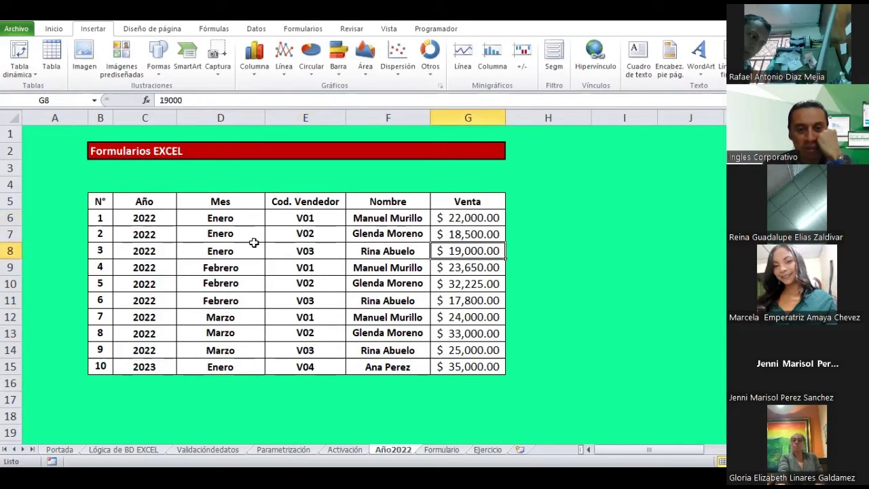
key(Down)
key(Down)
key(F2)
click(241, 269)
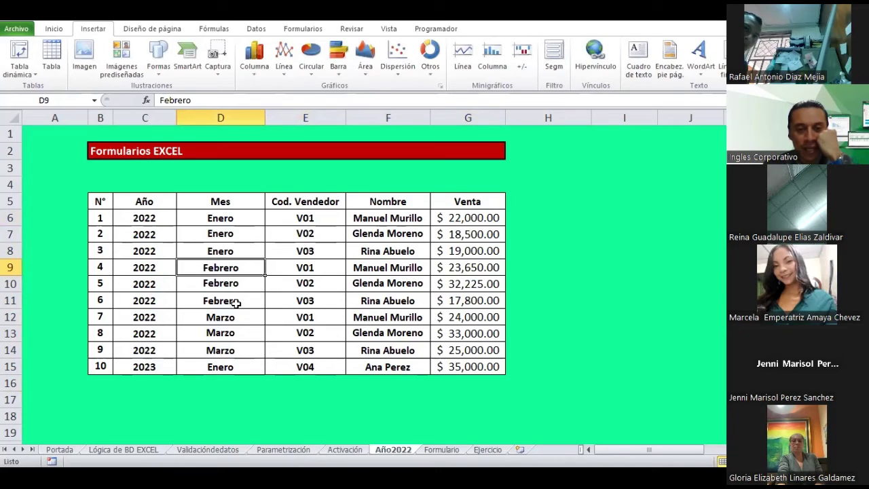
click(236, 303)
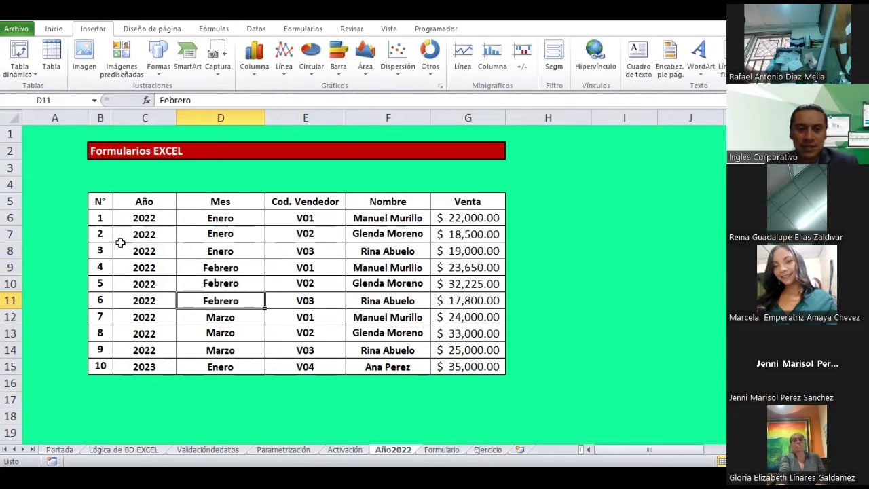
Check the =B7+1 numbering formulas in the N° column and select N° values 2 to 10.
click(99, 251)
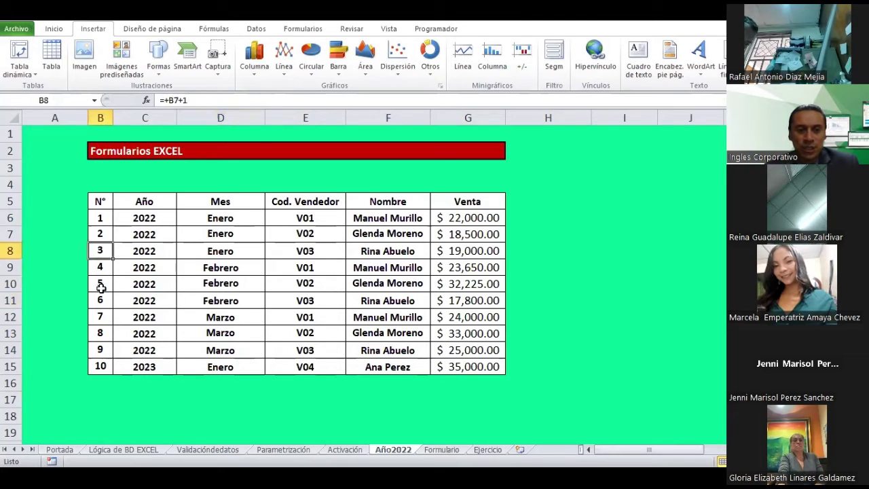
click(101, 286)
drag(102, 235, 90, 370)
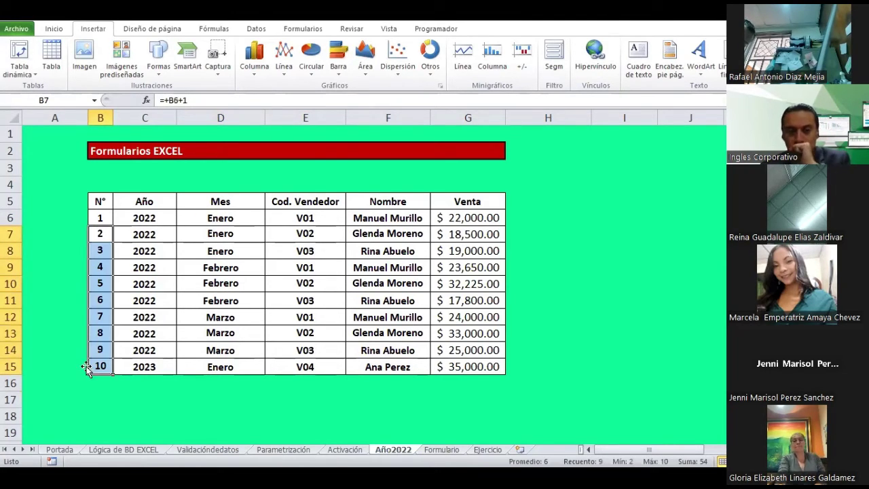
Review seller, month and year entries, then select B5:G15 including headers.
click(407, 252)
click(178, 231)
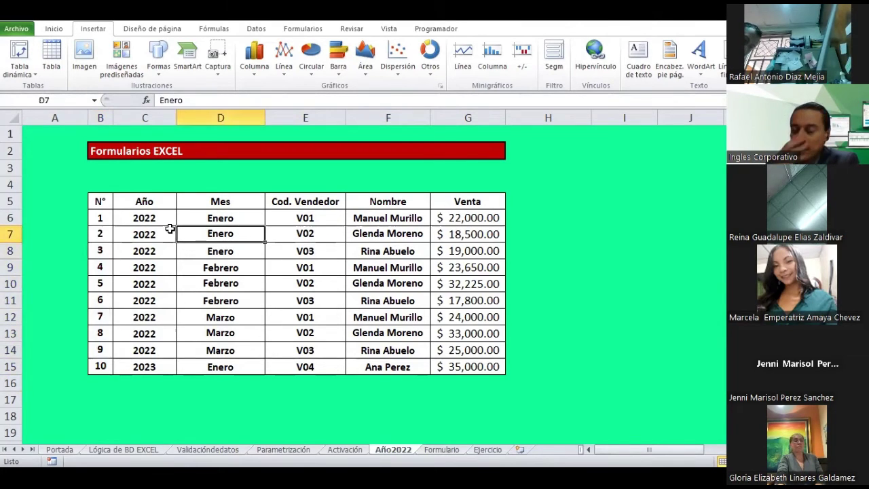
click(169, 230)
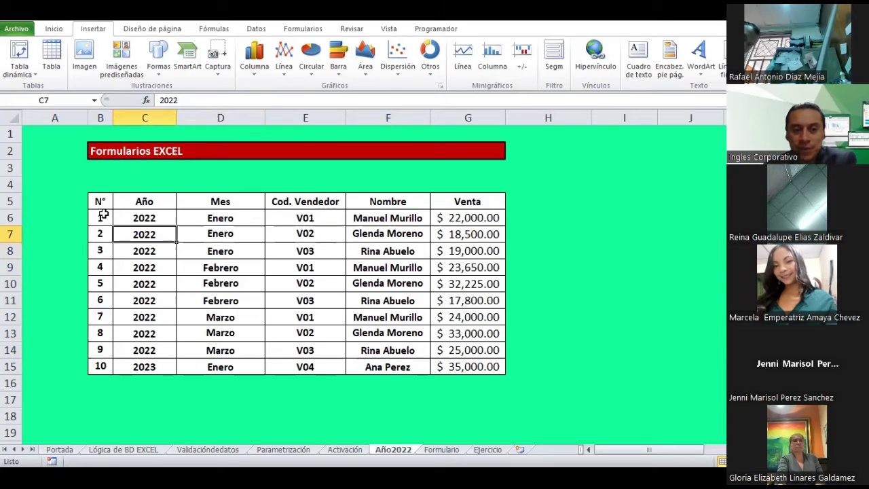
drag(100, 201, 473, 372)
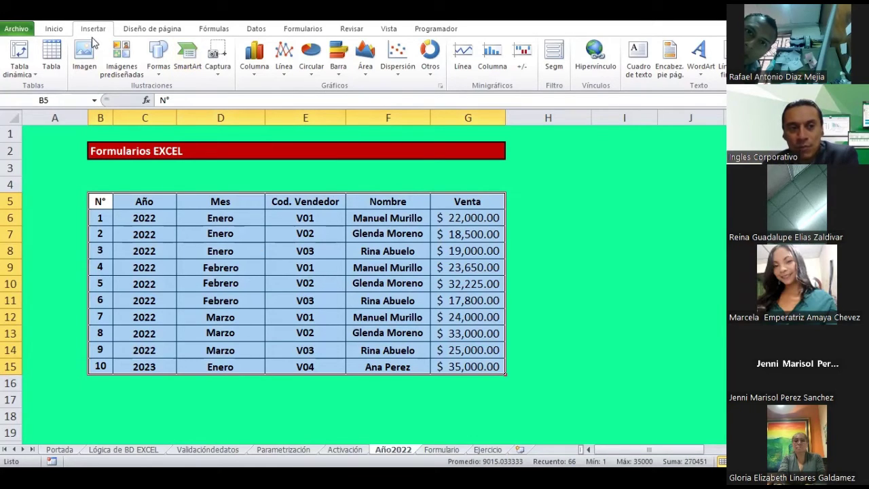
Convert $B$5:$G$15 into a table with headers (Tabla2) and reselect the whole table.
click(53, 62)
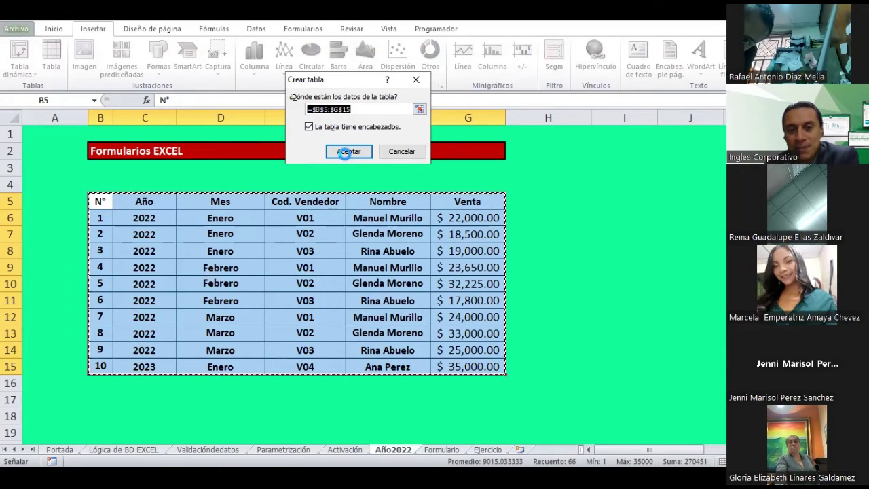
key(Return)
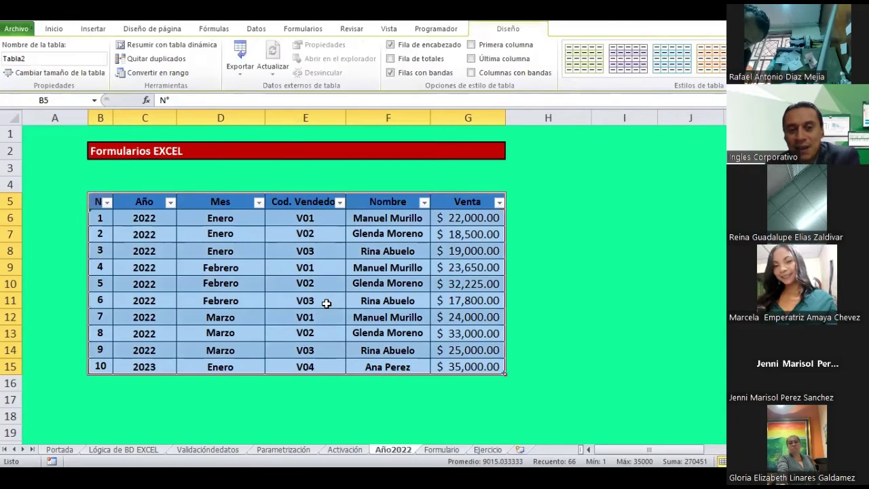
click(326, 303)
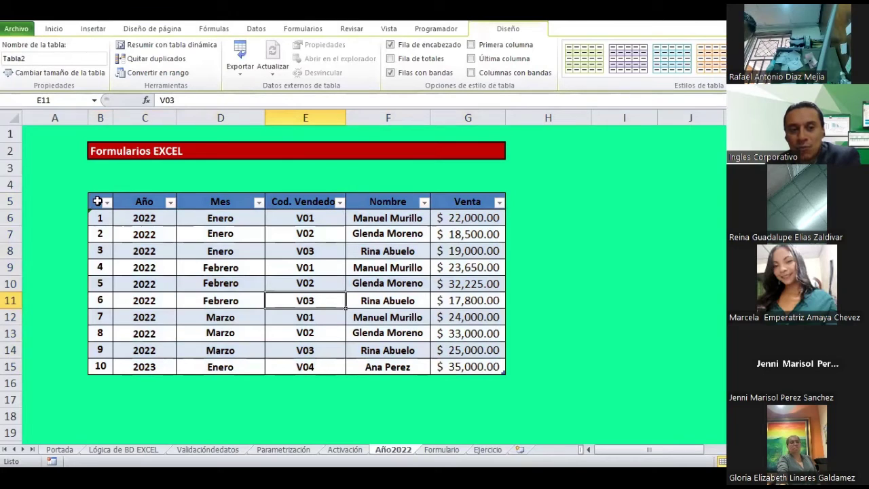
drag(98, 201, 453, 364)
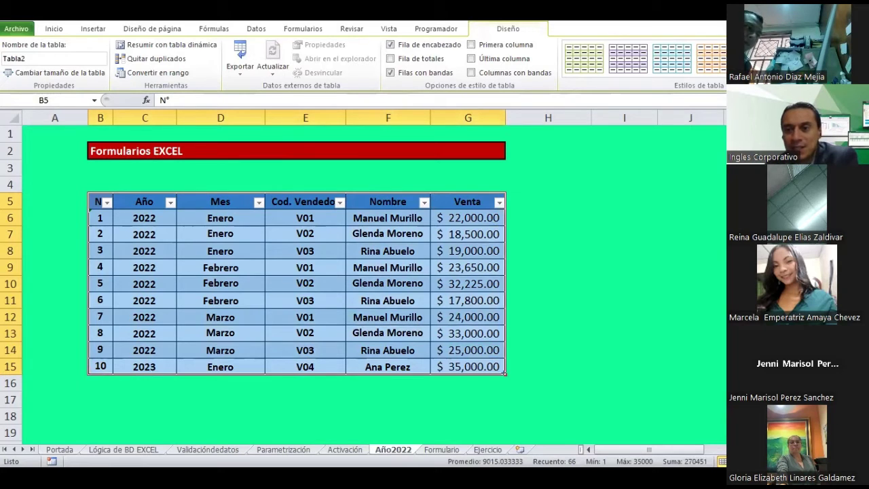
Apply a purple-header, blue-banded style from the Estilos de tabla gallery to Tabla2.
click(851, 74)
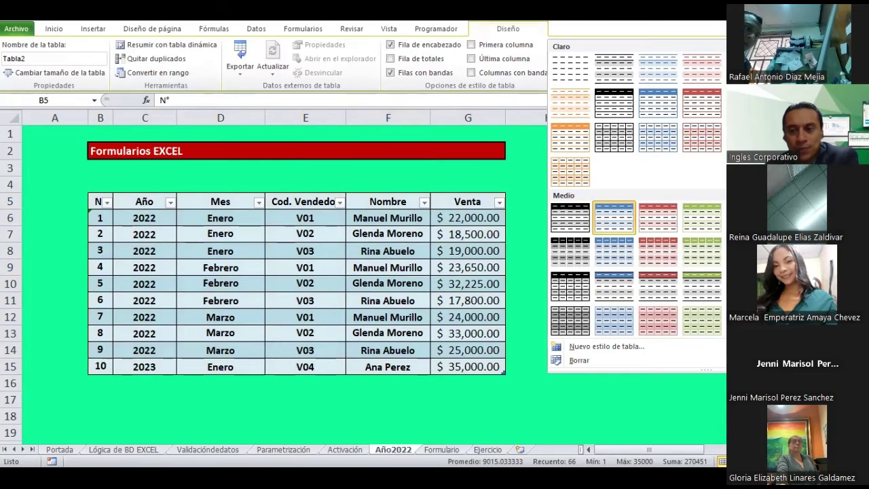
scroll(636, 203, down, 2)
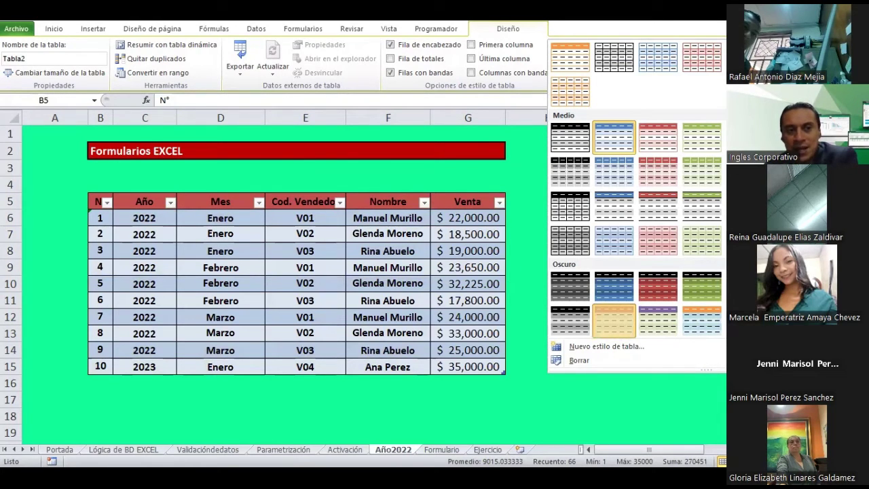
click(32, 59)
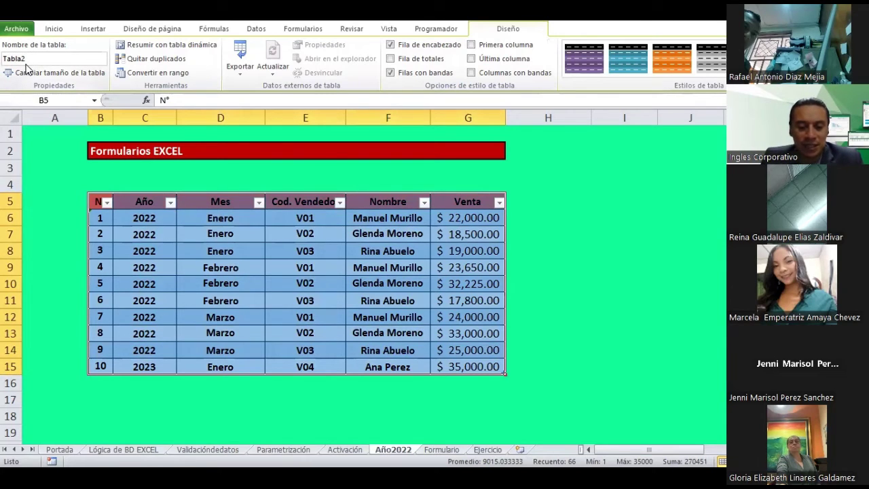
text(ve)
Change the table name from Tabla2 to Tablaventas in Nombre de la tabla.
key(BackSpace)
text(Ventas)
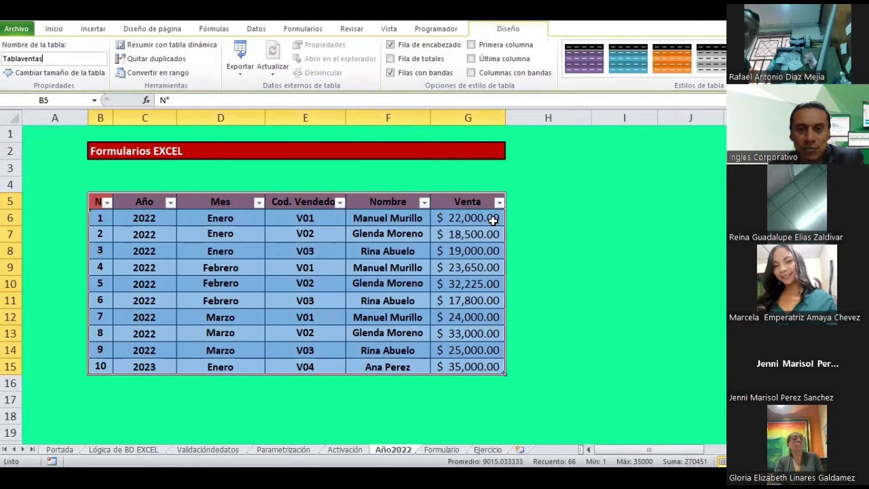
click(232, 219)
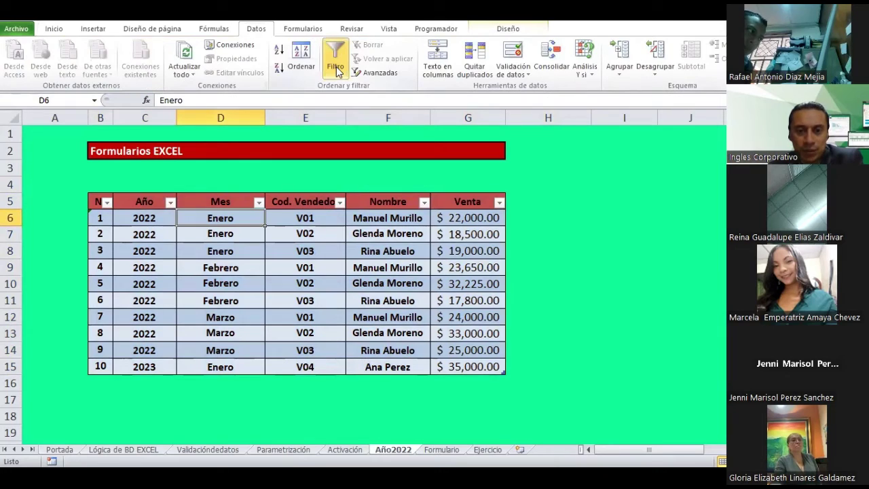
Toggle Filtro off on the Datos tab, then verify the Tablaventas name under Diseño.
click(336, 67)
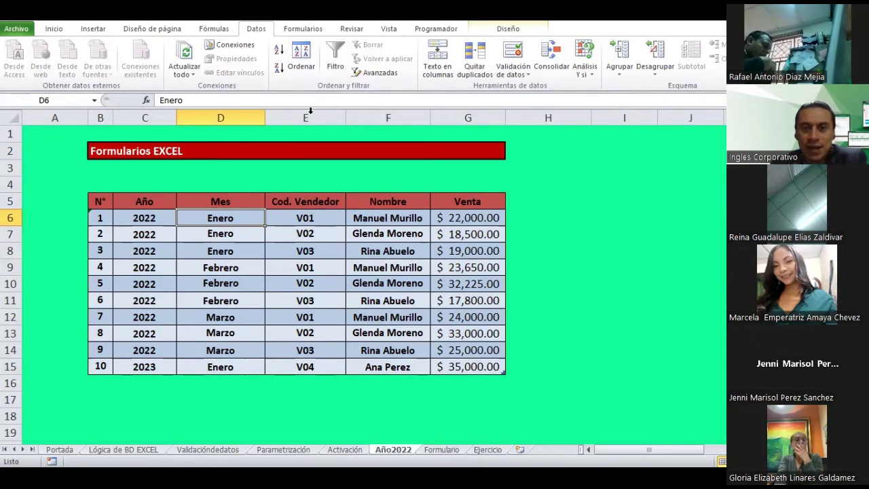
click(248, 199)
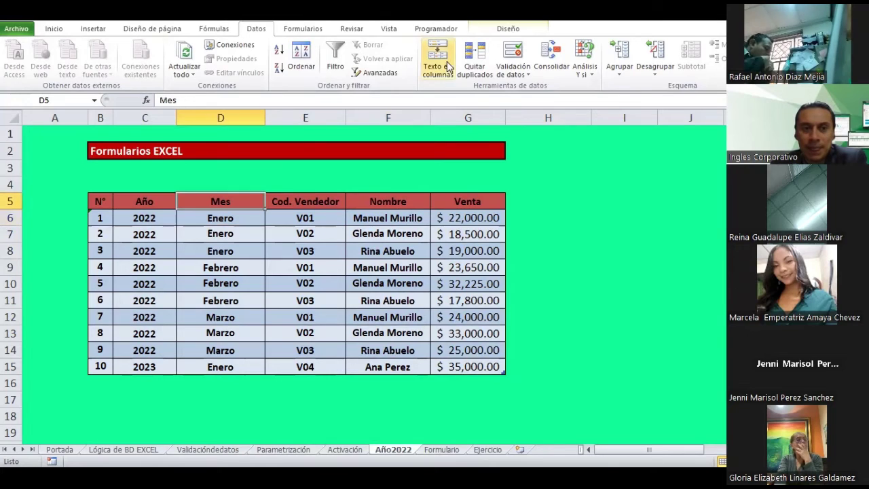
click(491, 30)
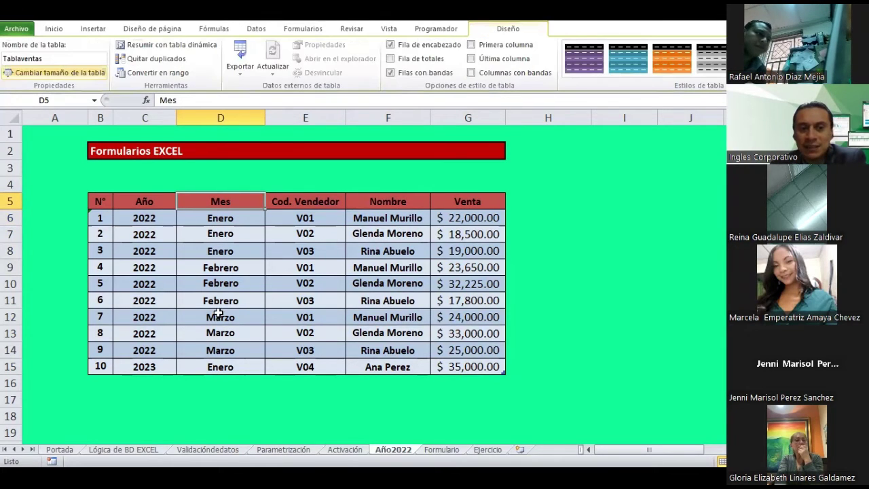
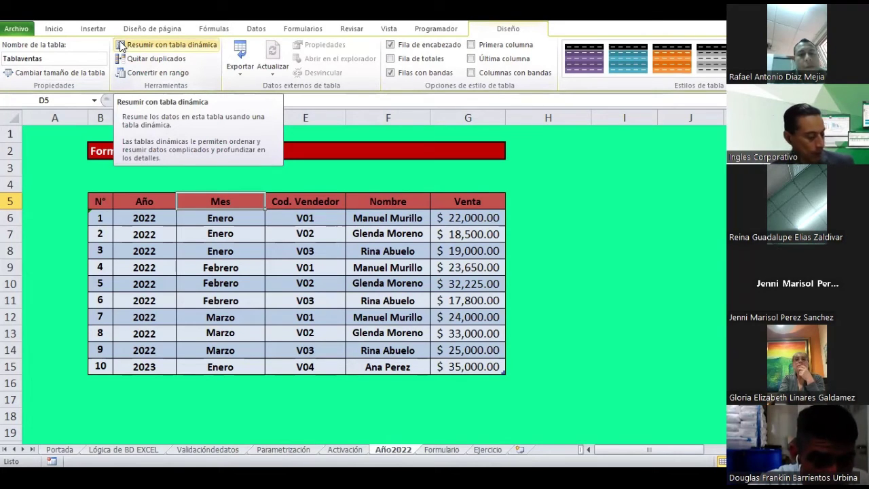
Select header cell B5 of the Año2022 sales table and show the Formularios ribbon commands.
click(180, 225)
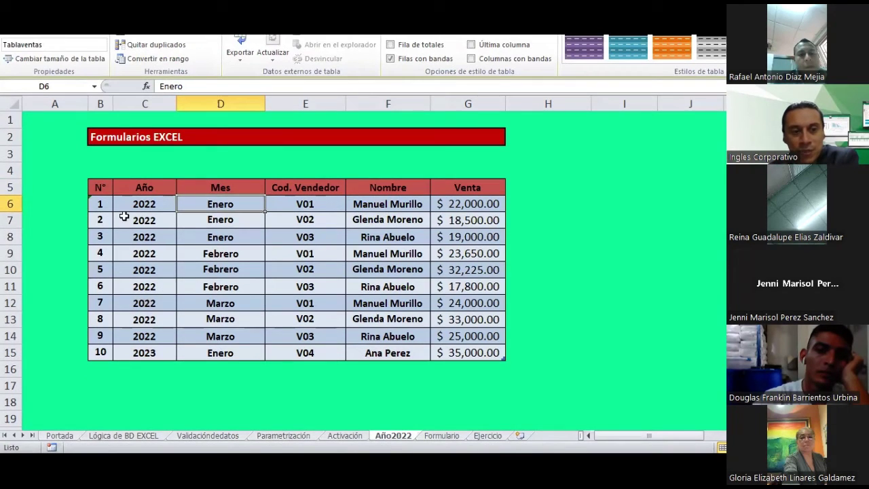
click(101, 189)
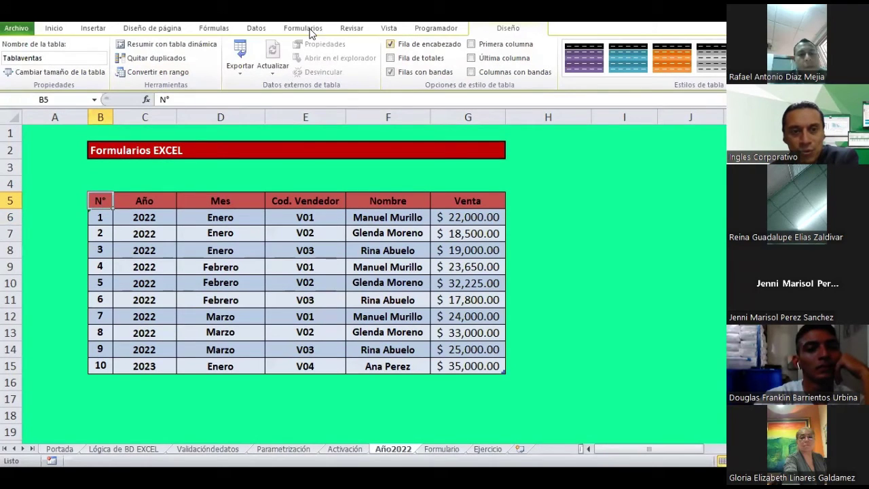
click(309, 29)
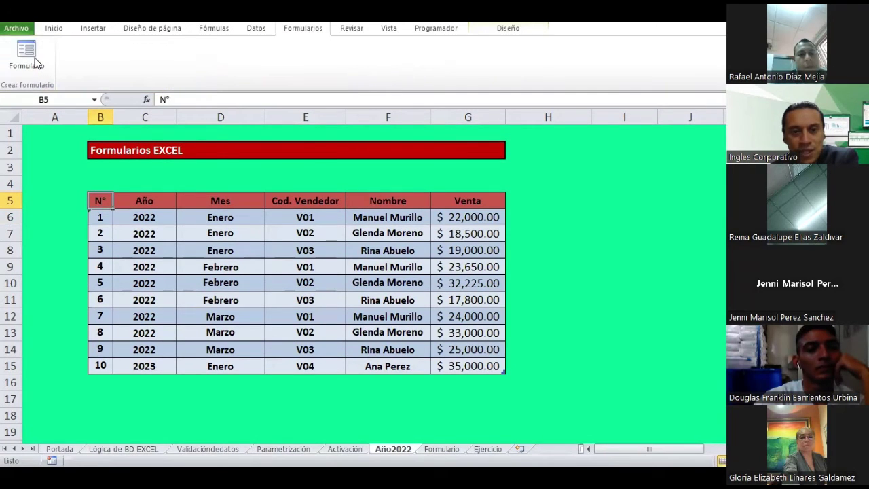
click(38, 63)
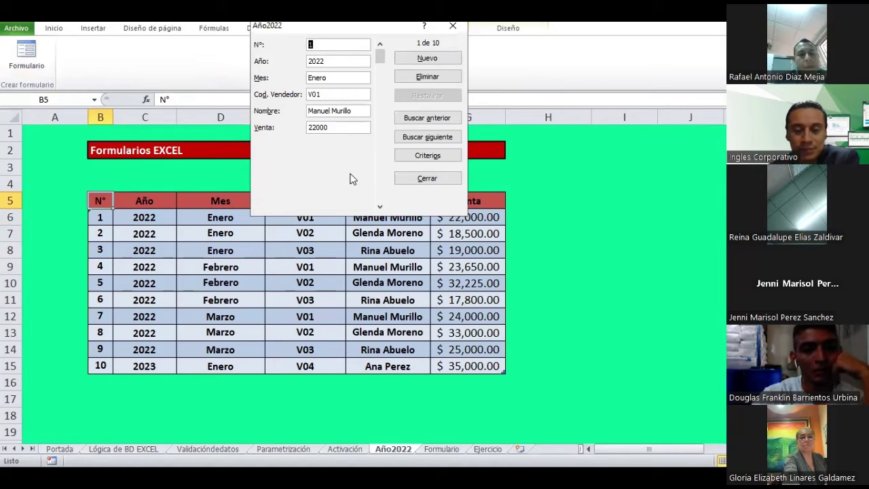
drag(351, 34, 351, 179)
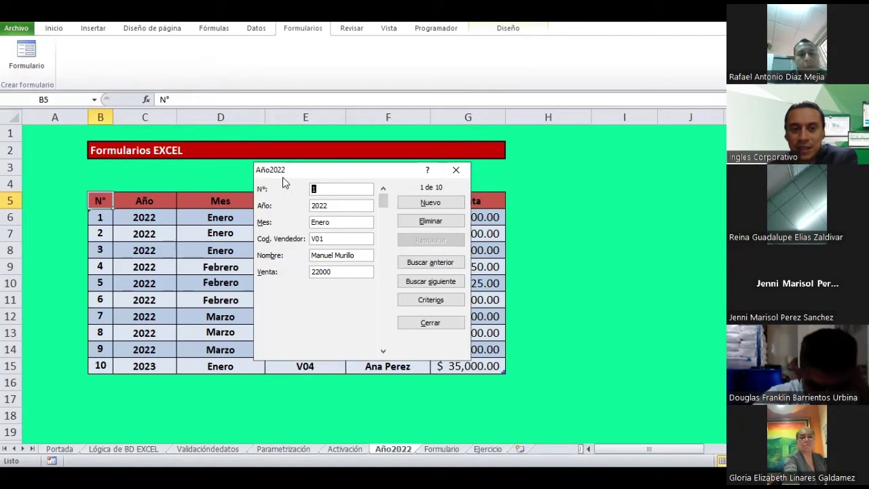
drag(297, 170, 375, 110)
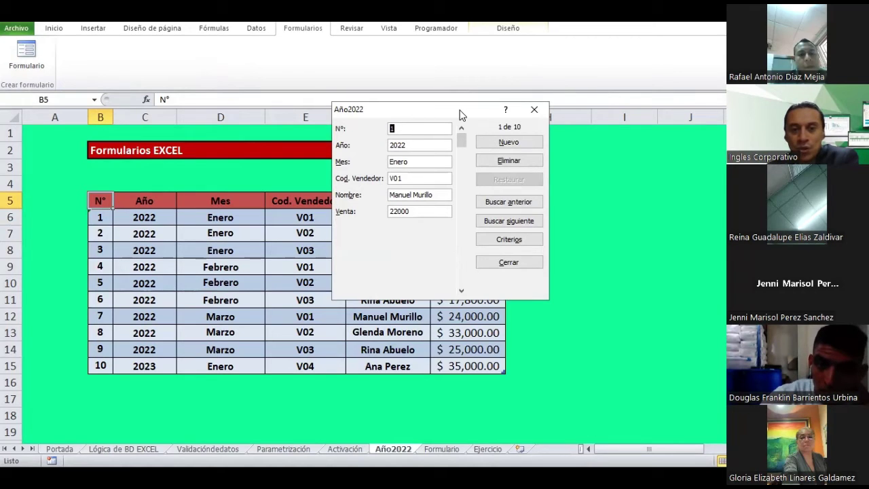
drag(461, 114, 448, 93)
click(407, 141)
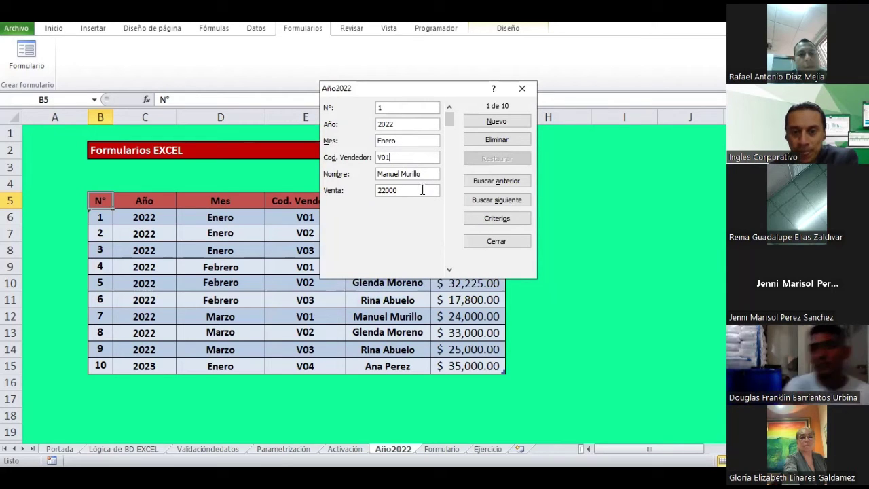
click(401, 191)
click(390, 108)
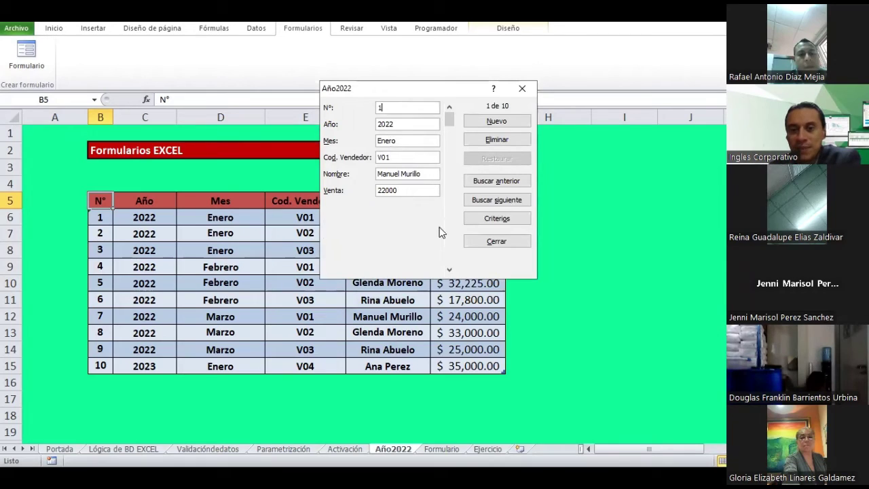
click(518, 201)
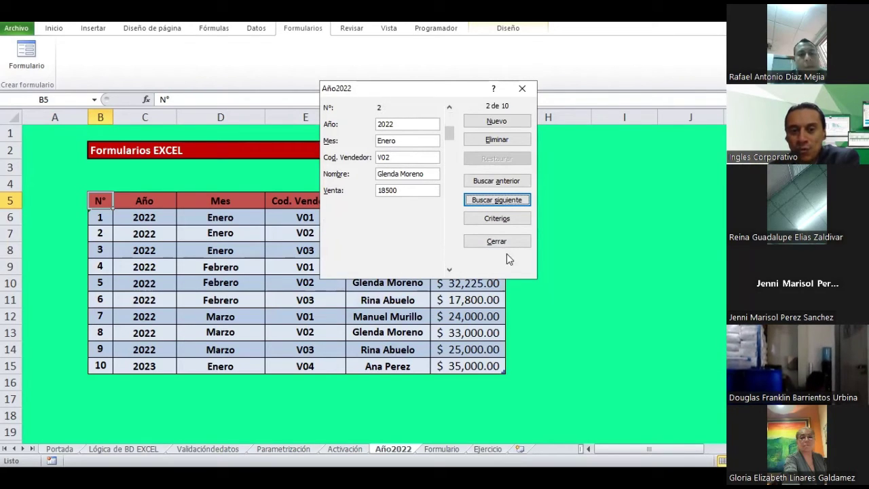
key(Escape)
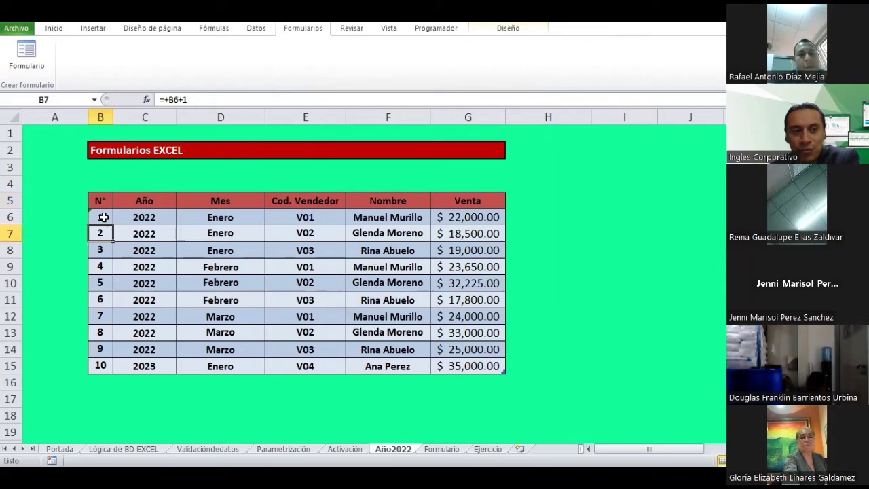
click(64, 29)
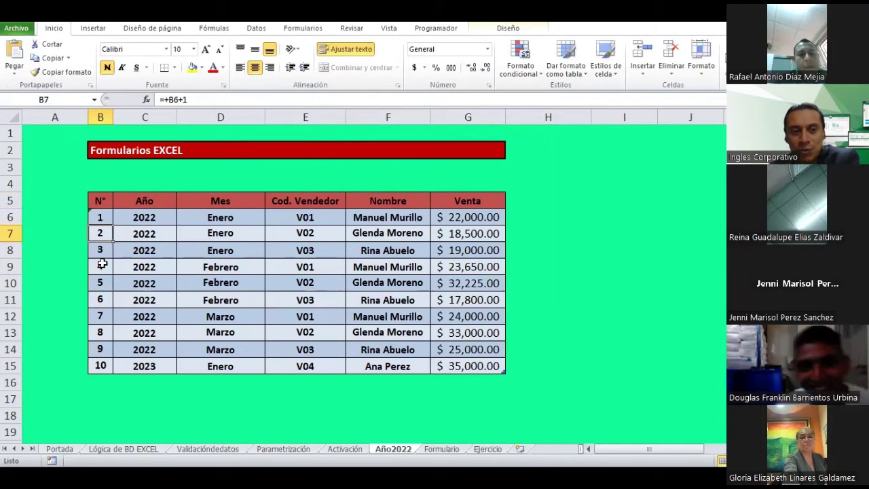
click(106, 300)
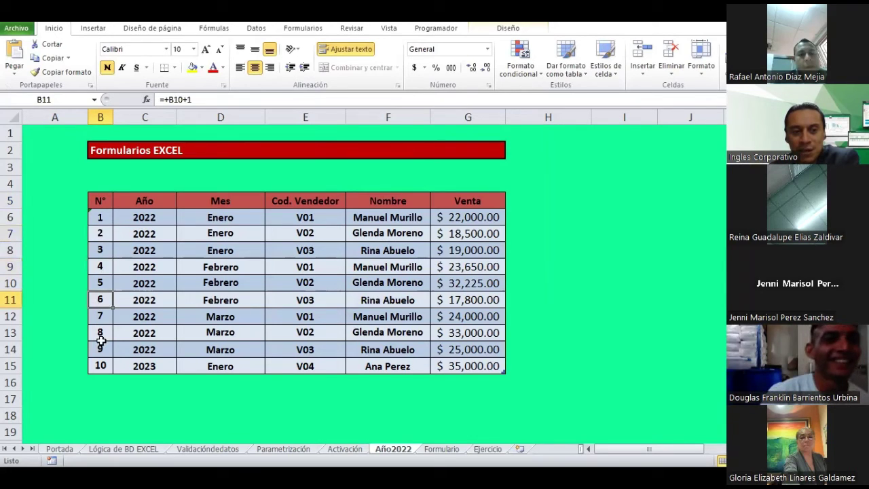
click(101, 336)
click(101, 350)
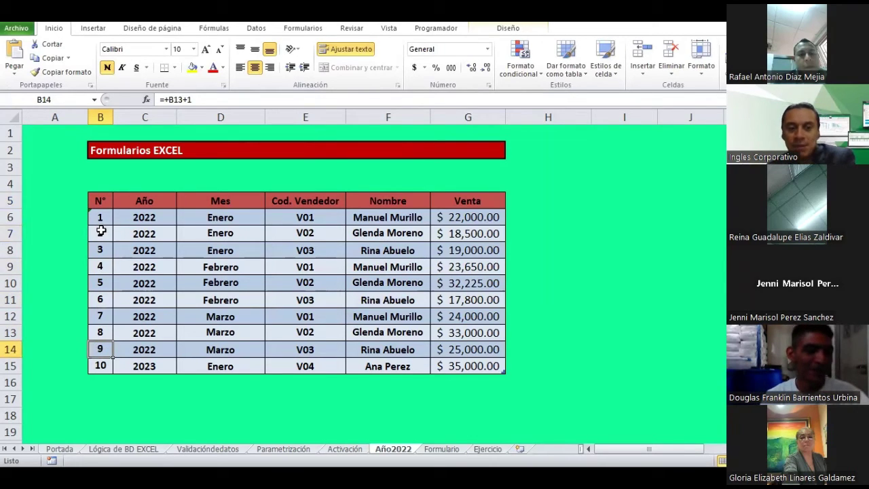
key(F2)
click(100, 232)
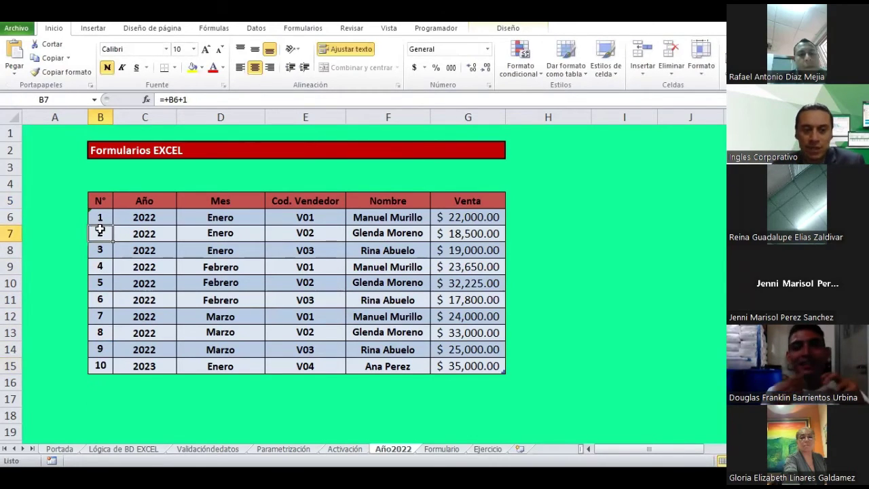
double_click(101, 266)
key(Escape)
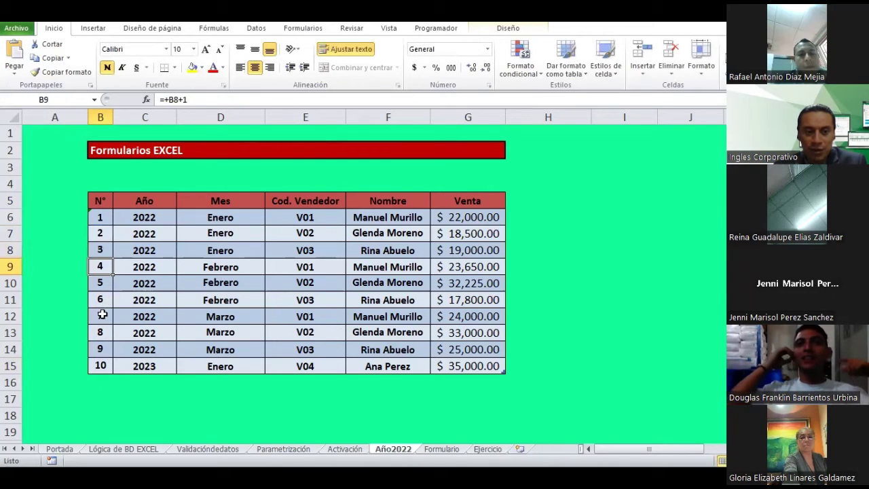
key(Down)
key(Down)
double_click(101, 349)
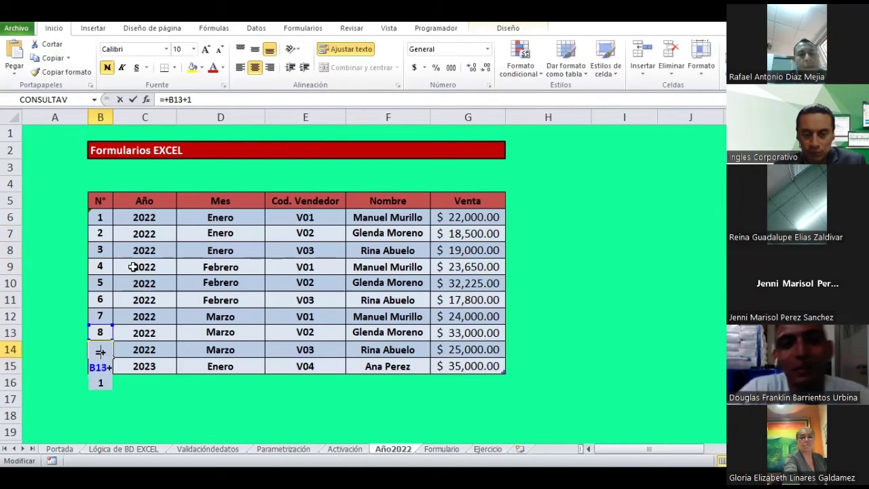
key(Escape)
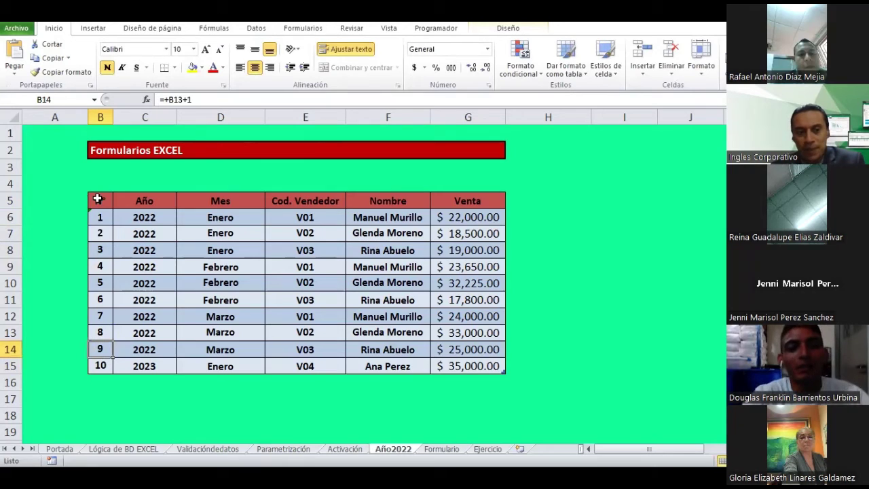
click(98, 199)
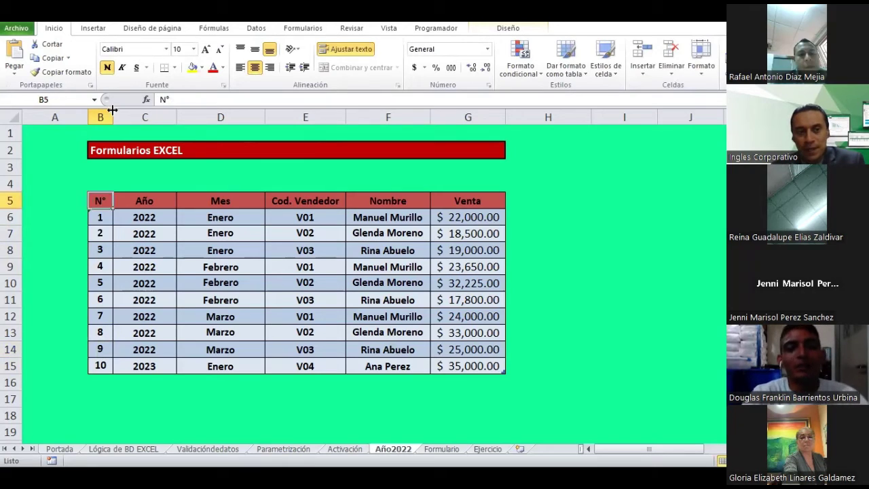
click(299, 29)
Open the table's data form and advance to record 3 of 10.
click(27, 55)
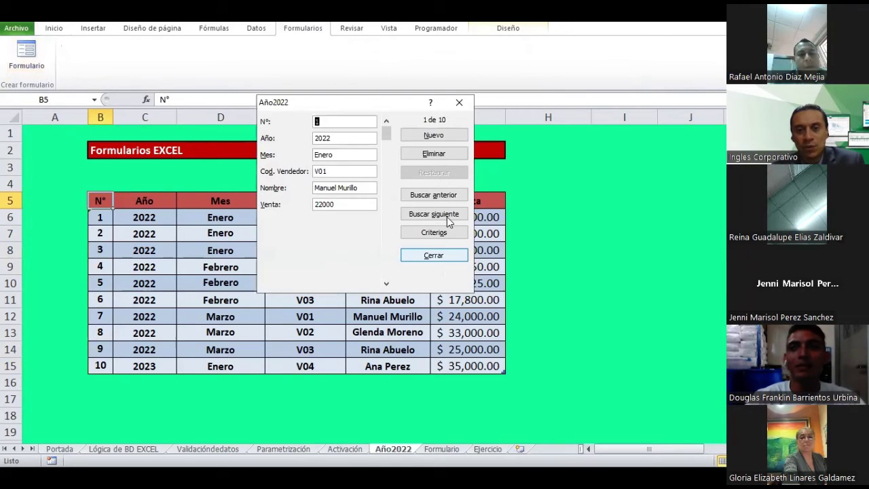
click(447, 216)
click(448, 218)
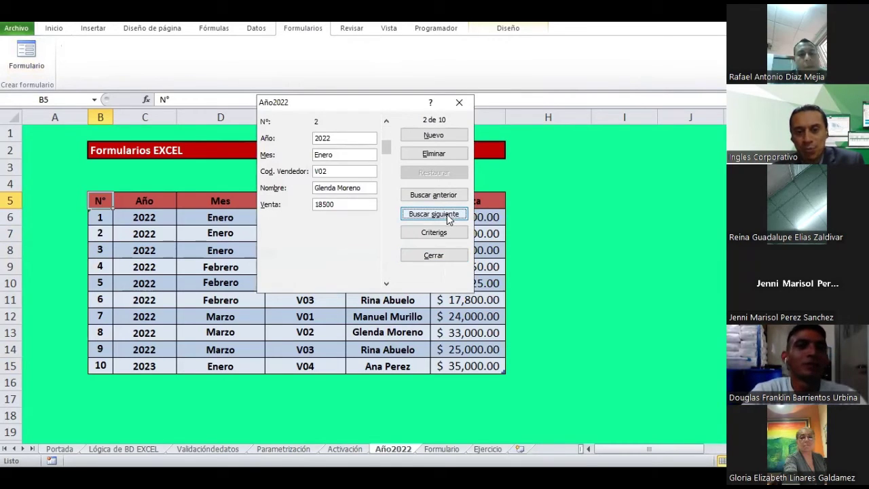
click(448, 218)
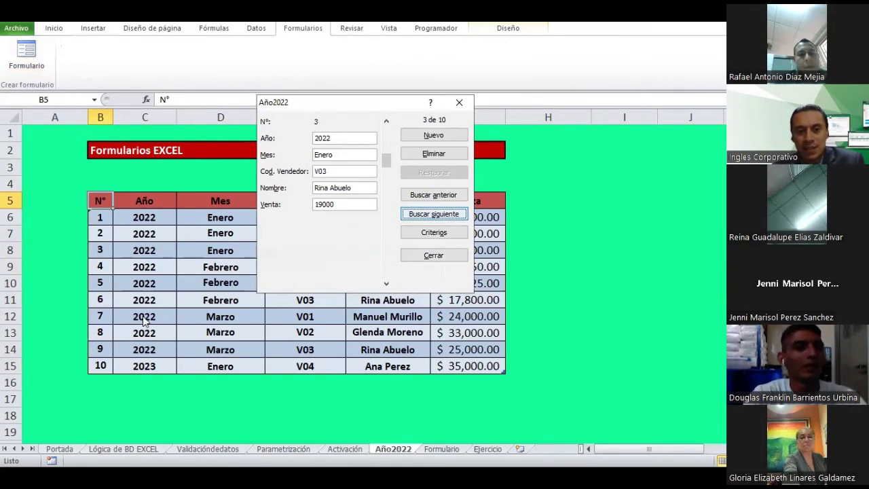
Reposition the data form over the table and start a new blank record.
drag(335, 102, 468, 66)
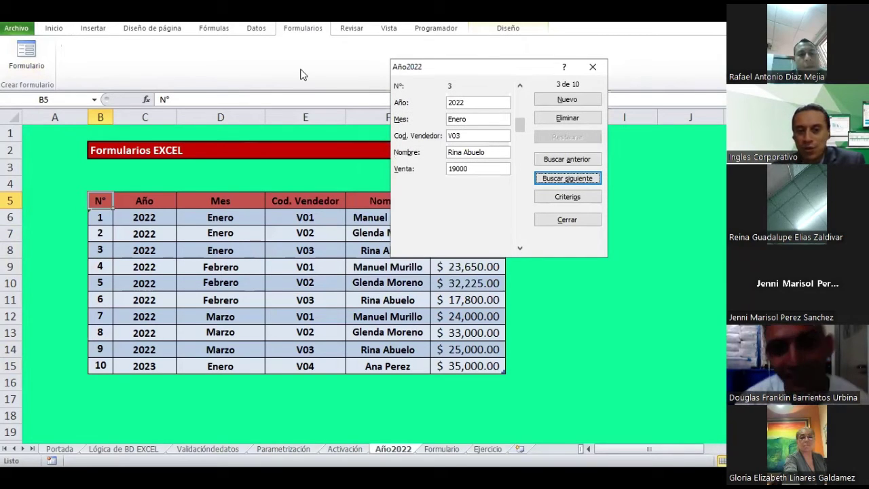
drag(486, 64, 302, 69)
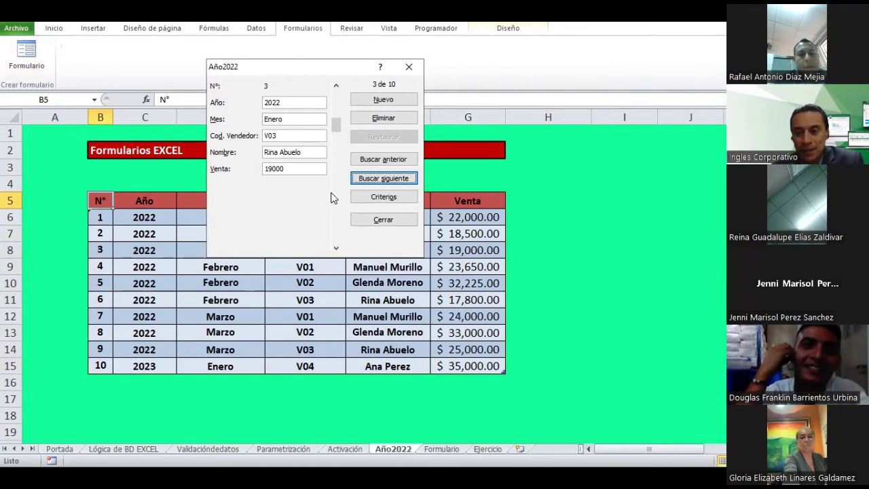
click(400, 103)
Enter a new record: 2023, Agosto, seller V05, with the seller's name, and add it.
click(400, 102)
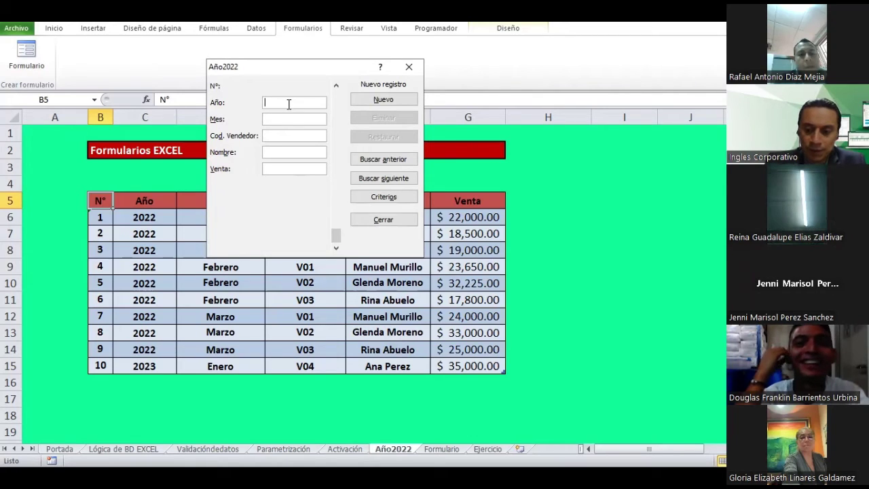
text(2023)
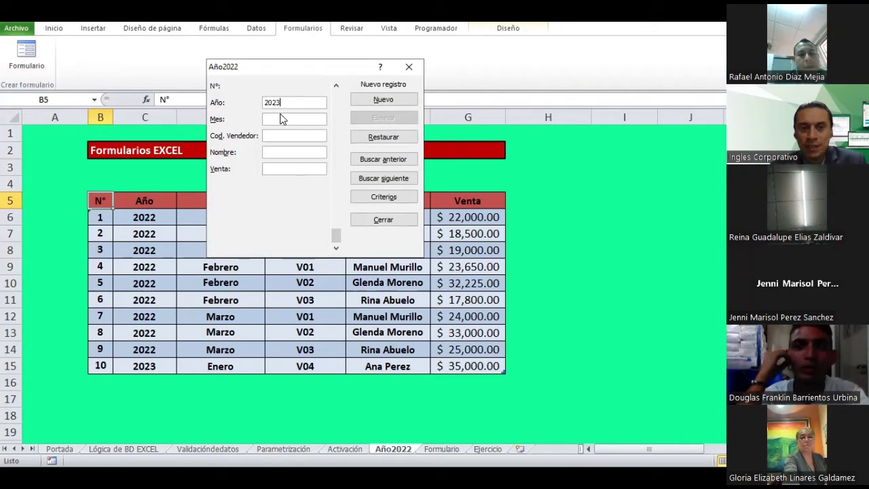
click(278, 117)
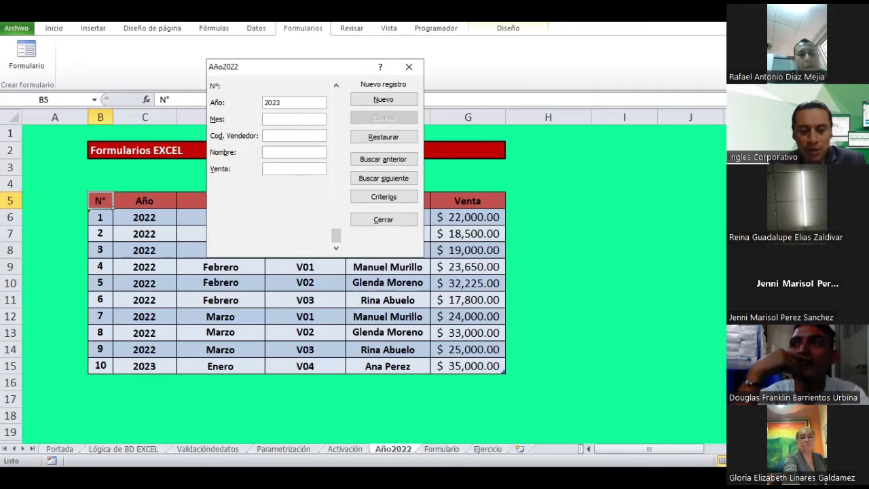
text(Agosto)
click(294, 135)
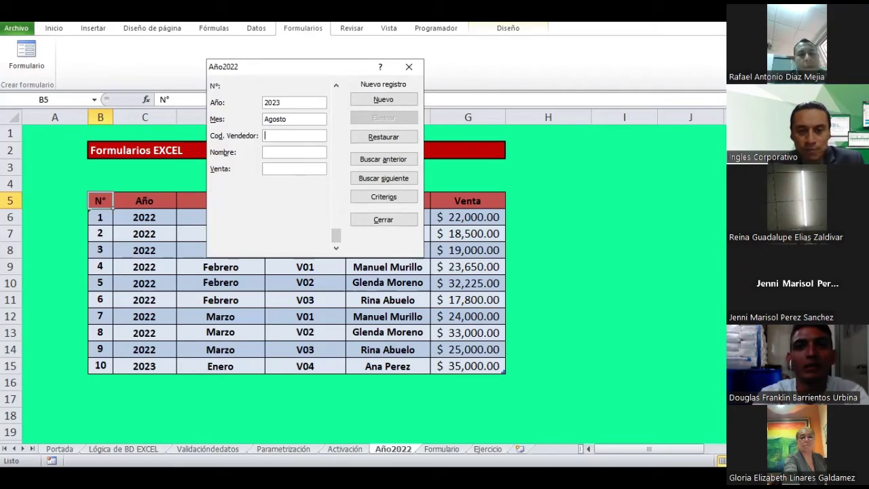
text(V05)
click(294, 152)
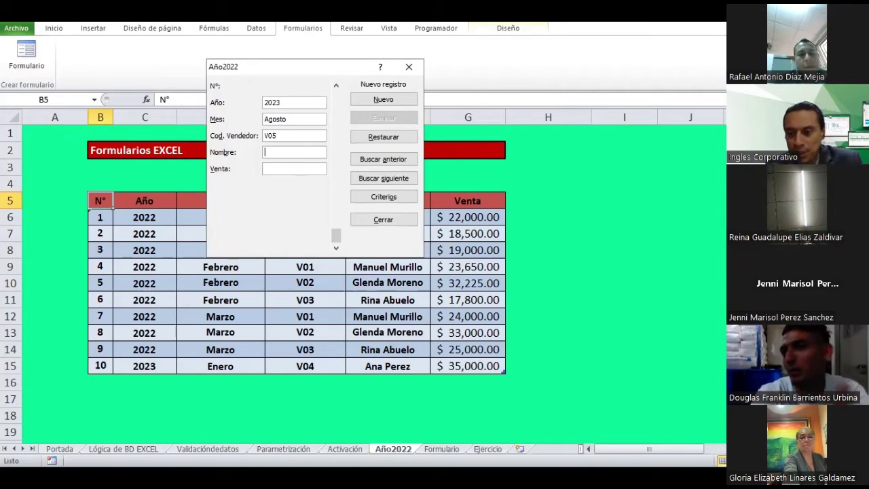
text(Gloria)
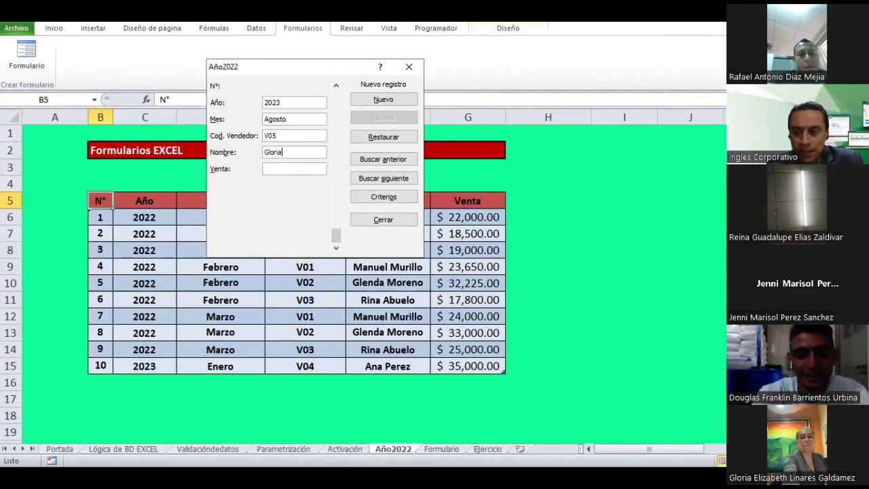
click(294, 168)
text(Linares)
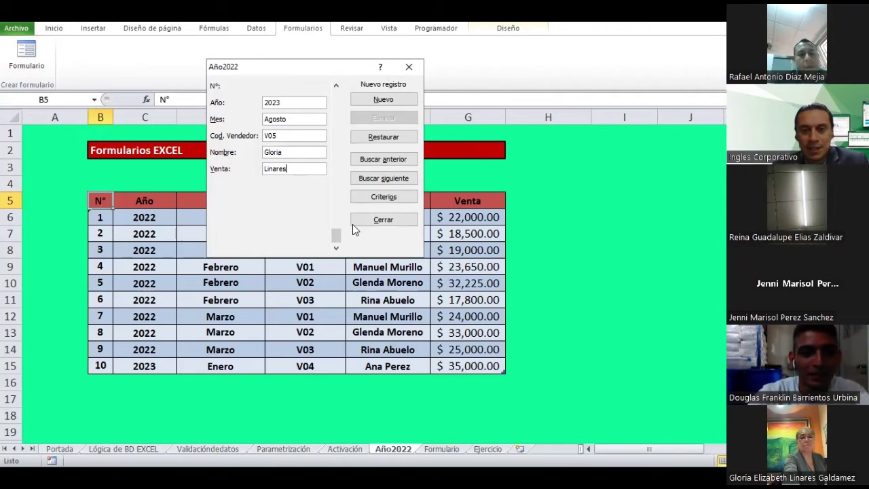
click(384, 100)
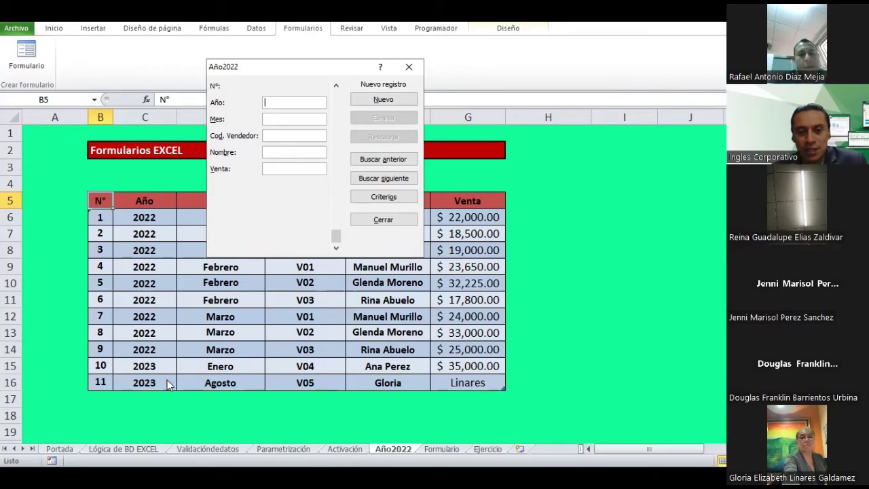
Go back to record 11, complete the seller's surname and set Venta to $125000.
click(378, 160)
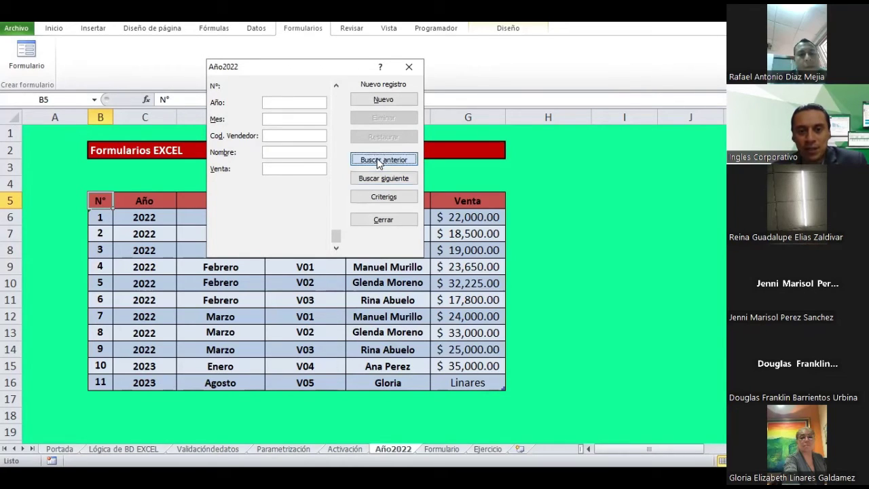
click(293, 152)
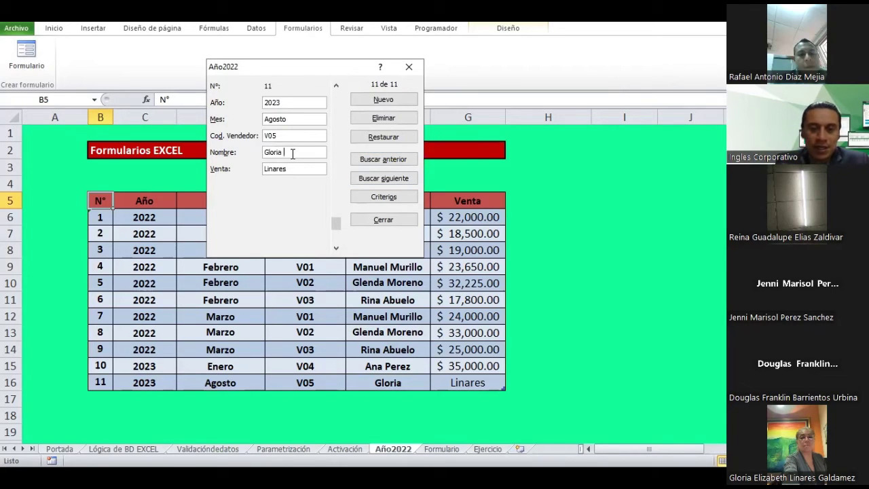
text(Linares)
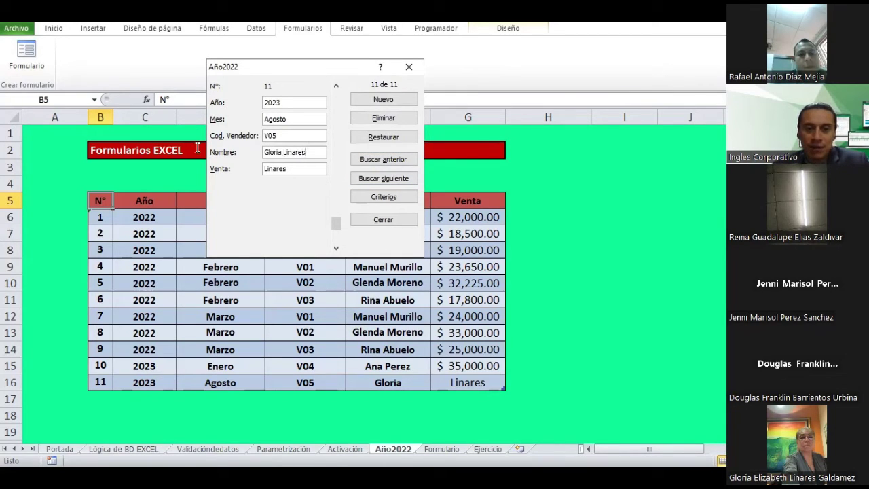
key(Tab)
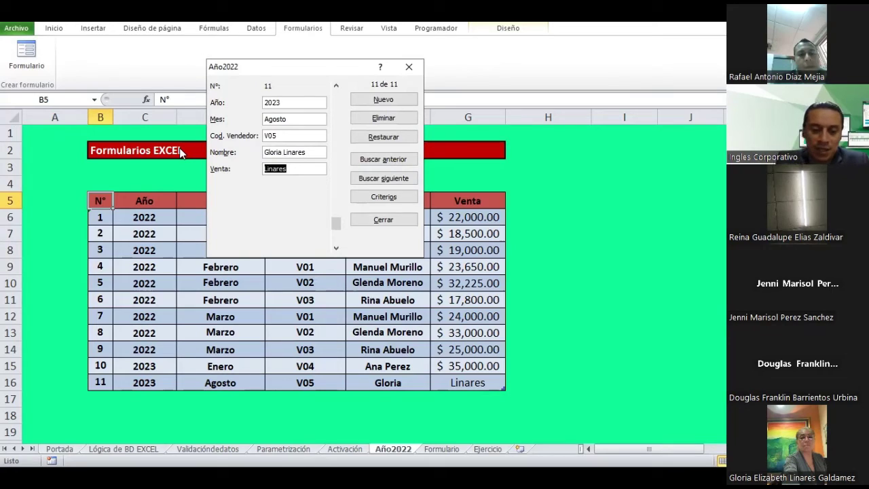
text($ 125)
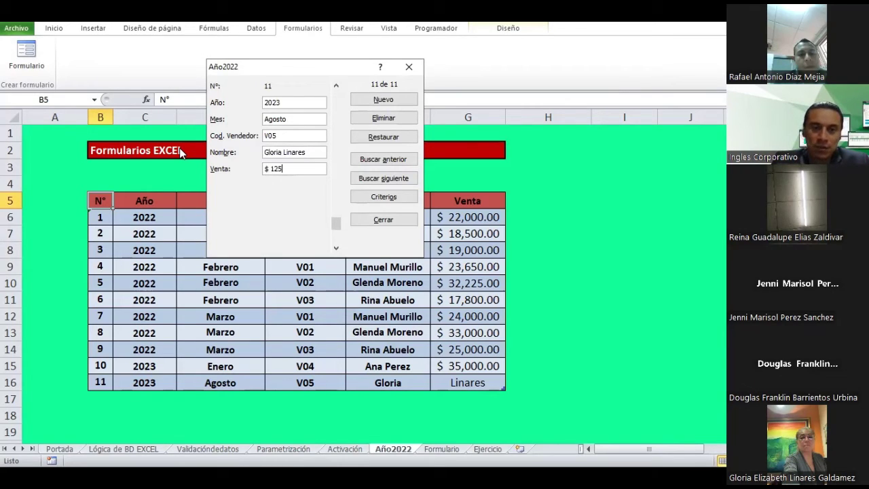
text(000)
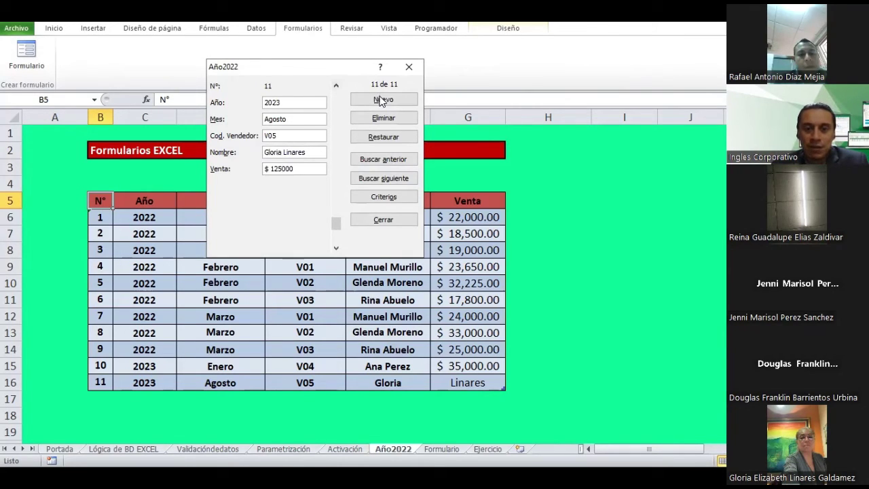
click(381, 100)
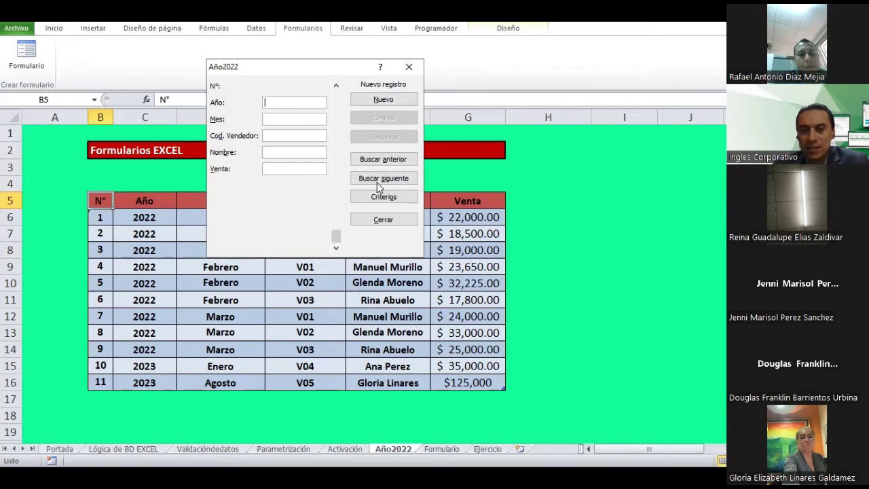
Step back and forth through the sales records in the data form, ending on the last.
click(383, 160)
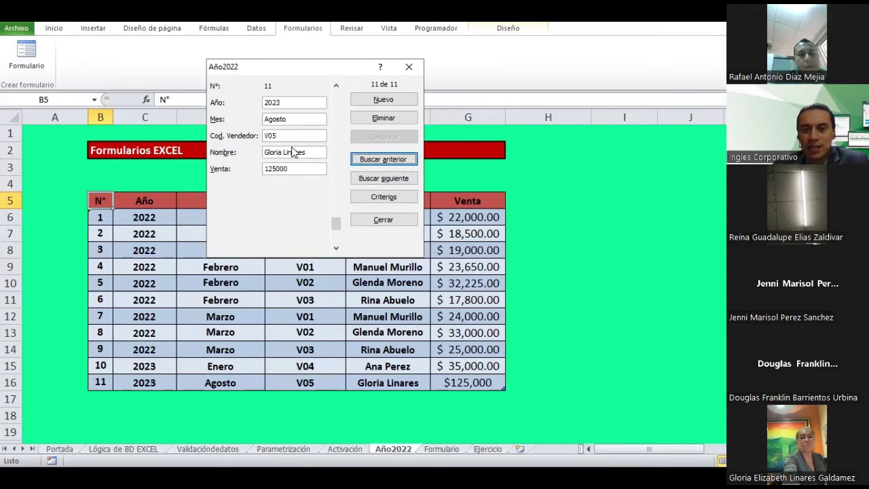
click(411, 163)
click(412, 163)
click(412, 163)
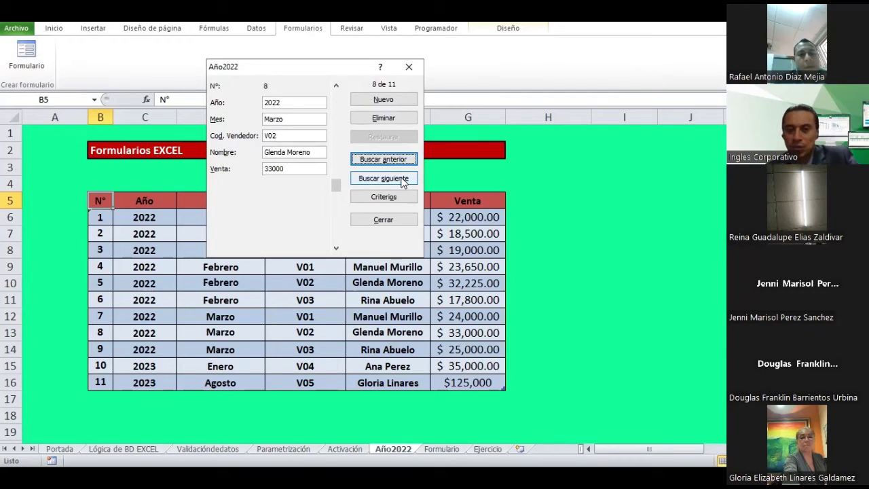
click(384, 177)
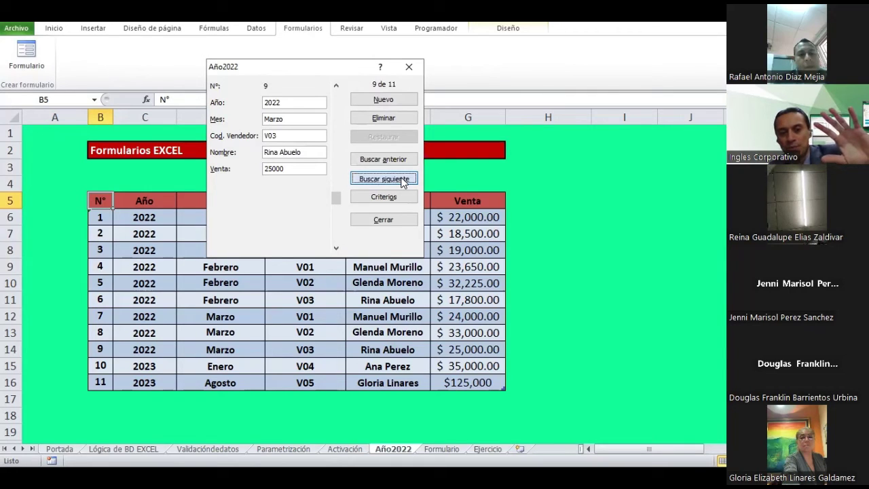
double_click(384, 177)
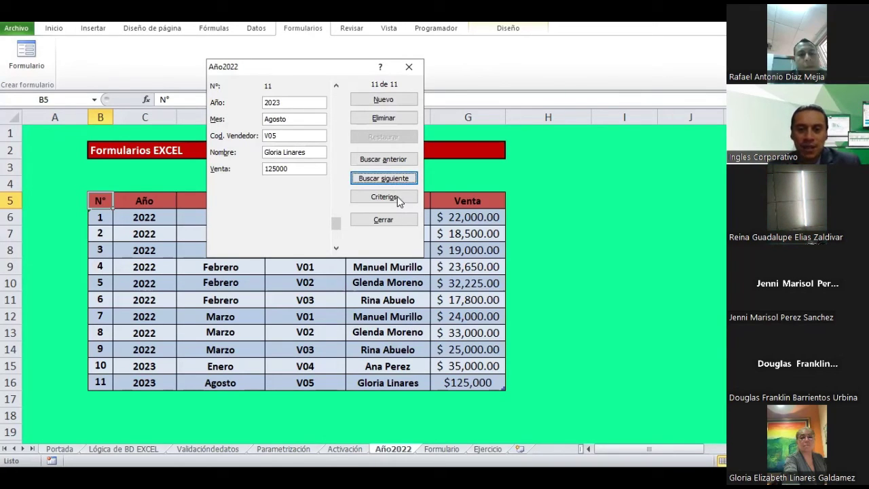
Try the Criterios search mode, then close and reopen the data form on record 1 of 11.
click(397, 197)
click(306, 101)
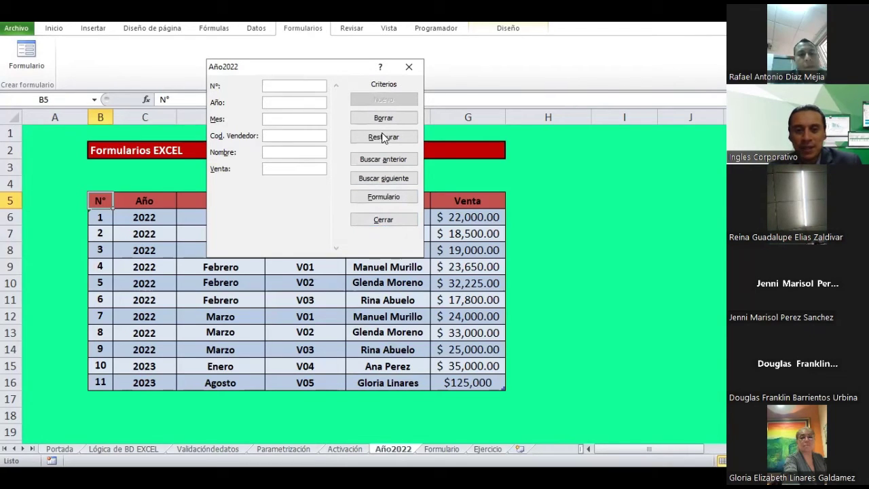
click(377, 219)
click(30, 61)
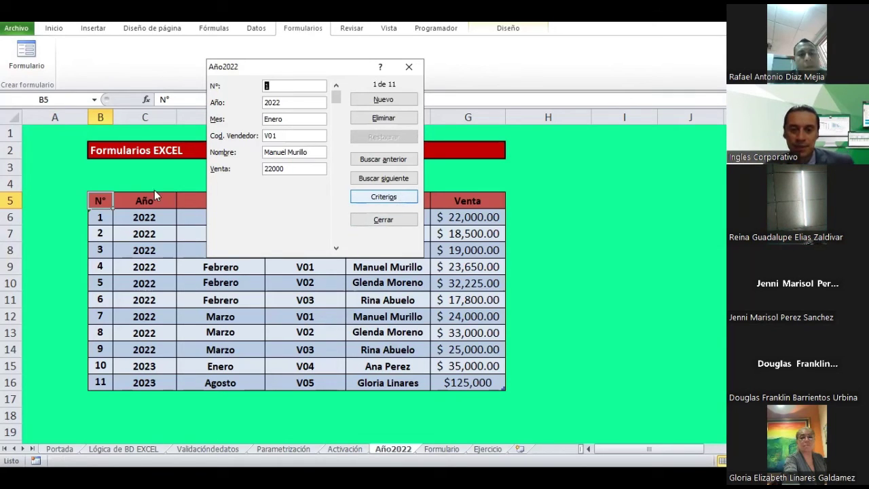
click(408, 67)
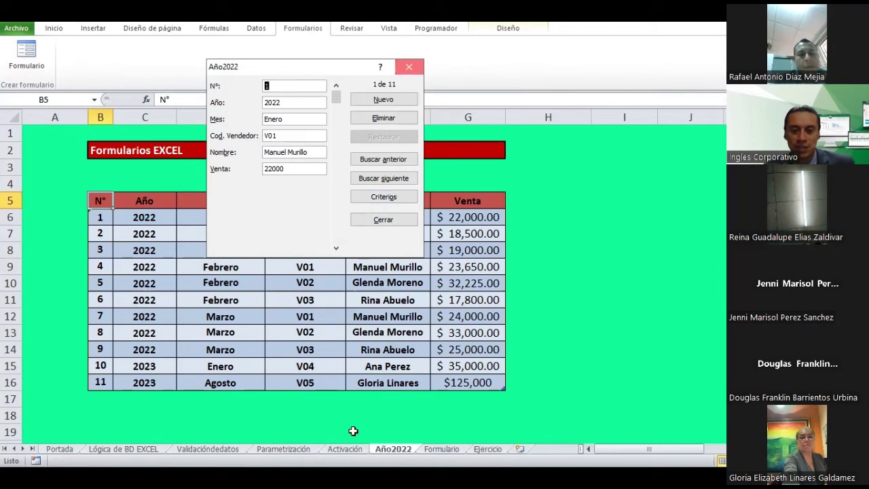
View the Formulario sheet's employee table design options, then return to the Año2022 sheet.
click(441, 449)
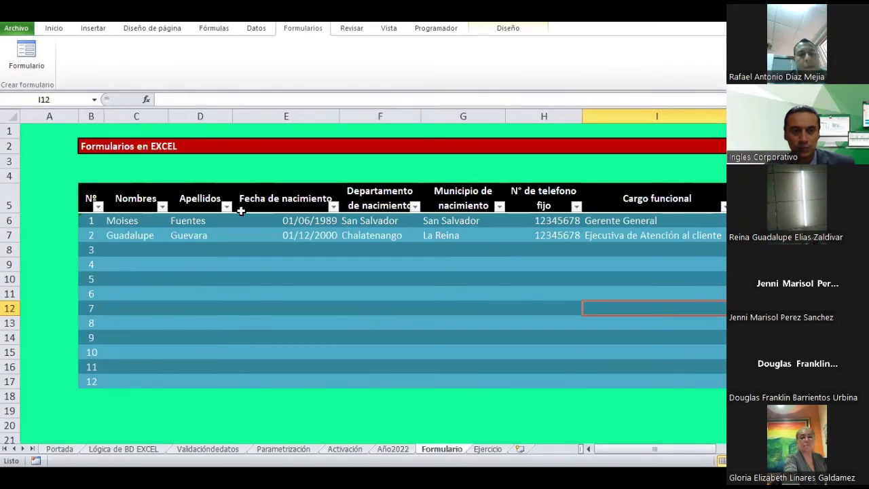
click(288, 264)
click(518, 30)
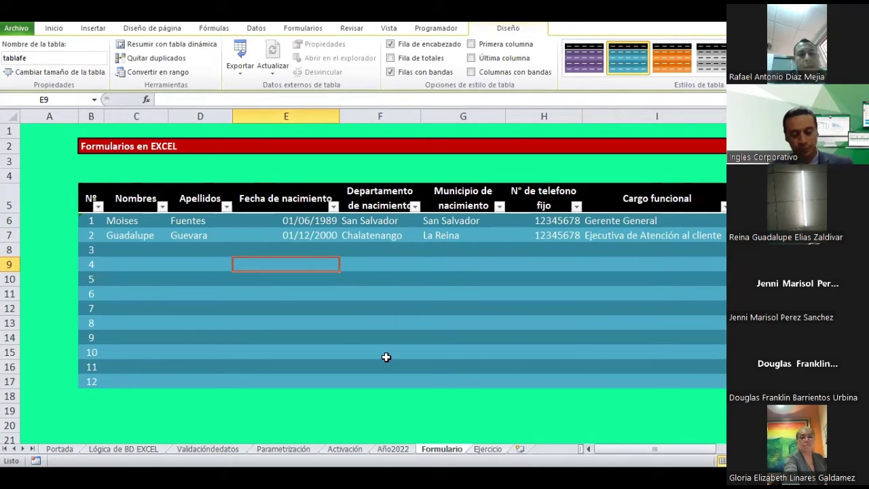
key(ctrl+Page_Up)
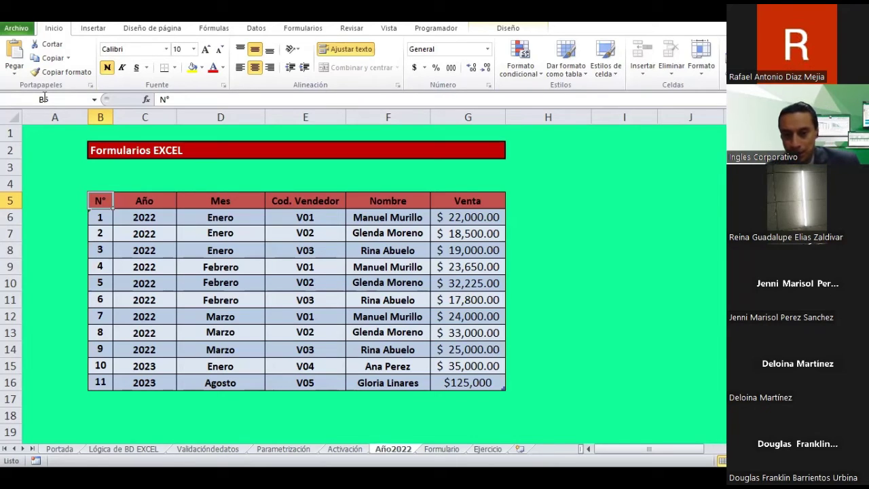
Check cell E9 and the Programador tab, select H3, and show the Formularios commands.
double_click(343, 265)
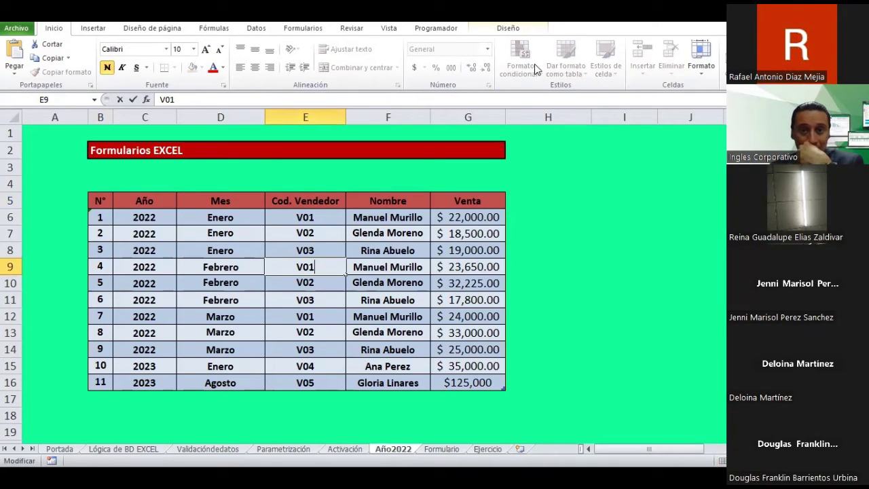
click(436, 28)
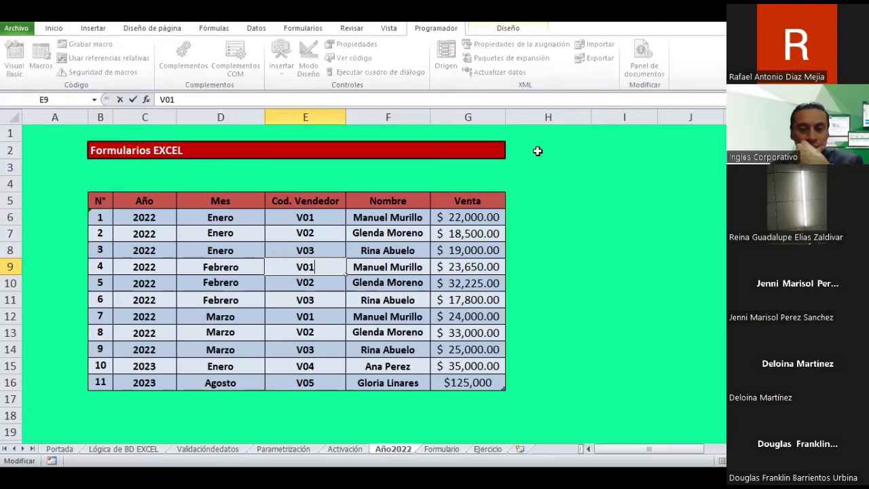
click(540, 166)
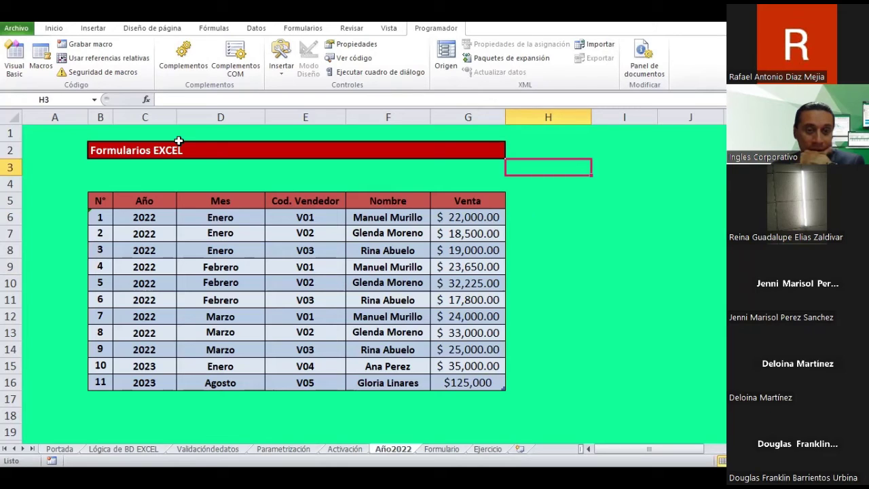
click(303, 34)
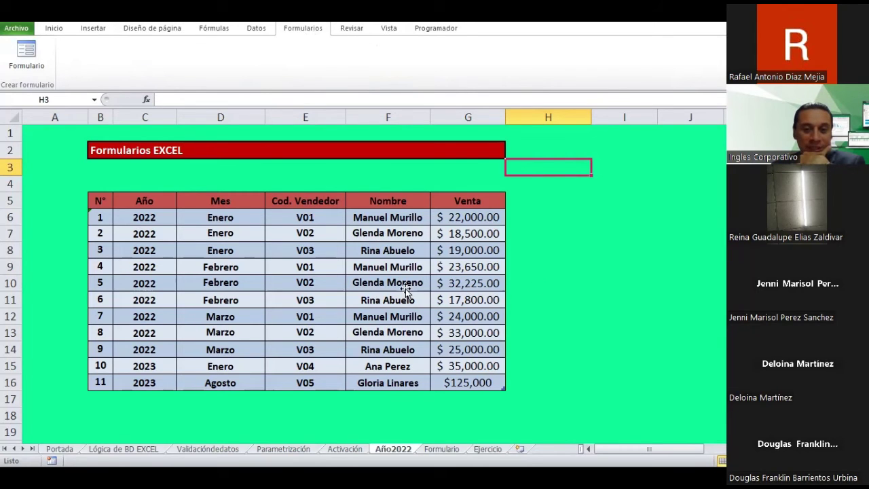
key(alt+Tab)
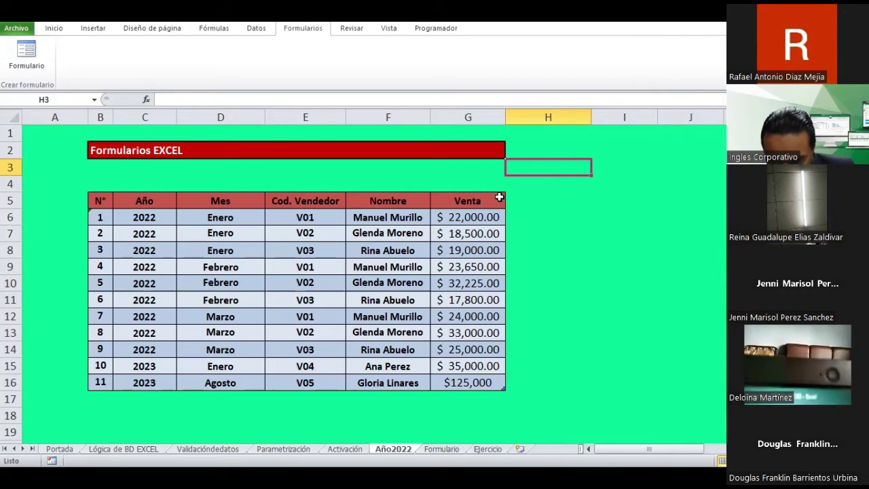
Show the Programador tools and try launching the Visual Basic editor.
click(450, 28)
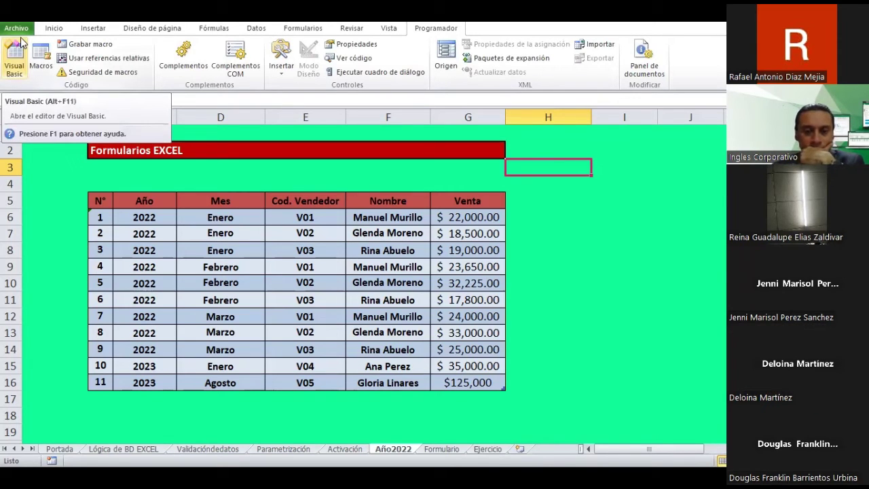
click(21, 42)
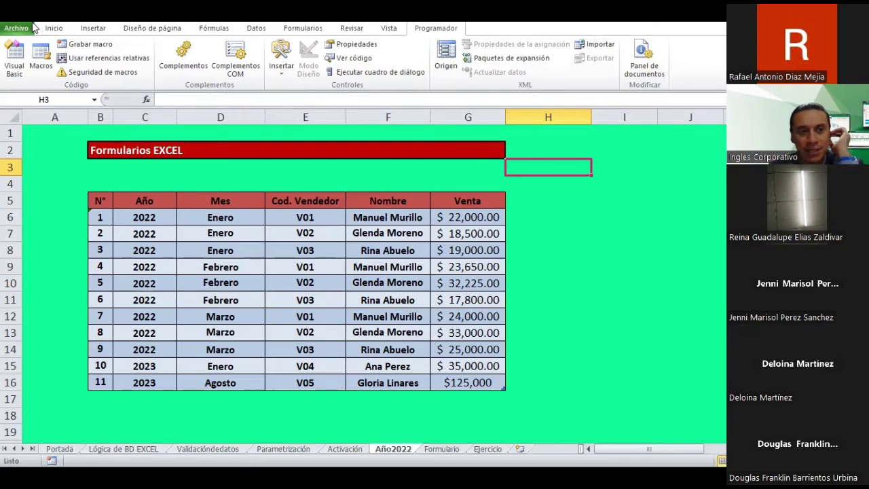
Open Excel Options on Quick Access Toolbar customization listing Todos los comandos.
click(29, 29)
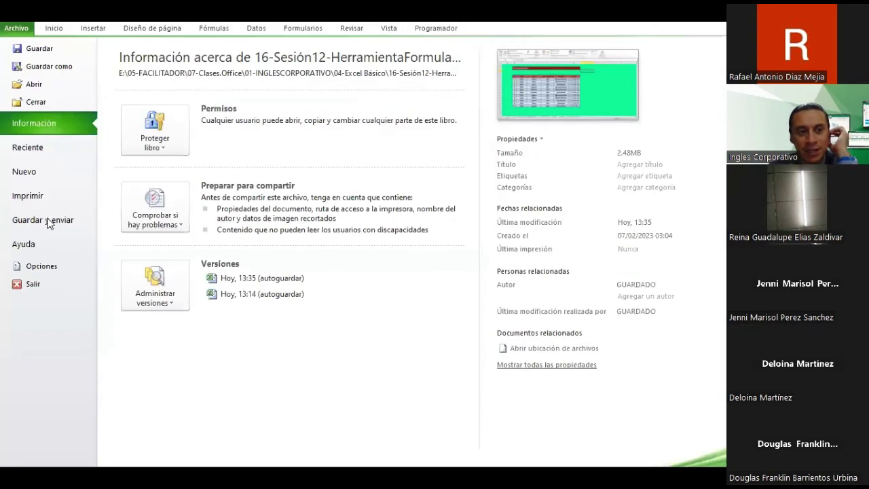
click(41, 266)
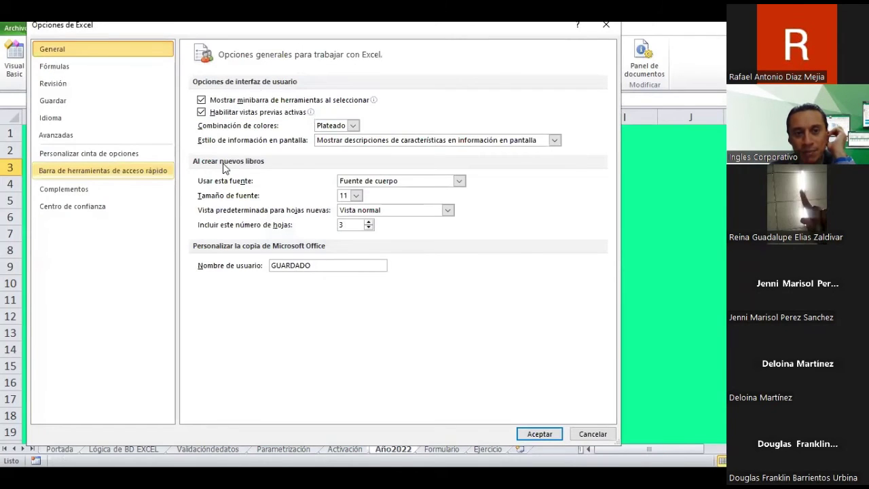
click(271, 86)
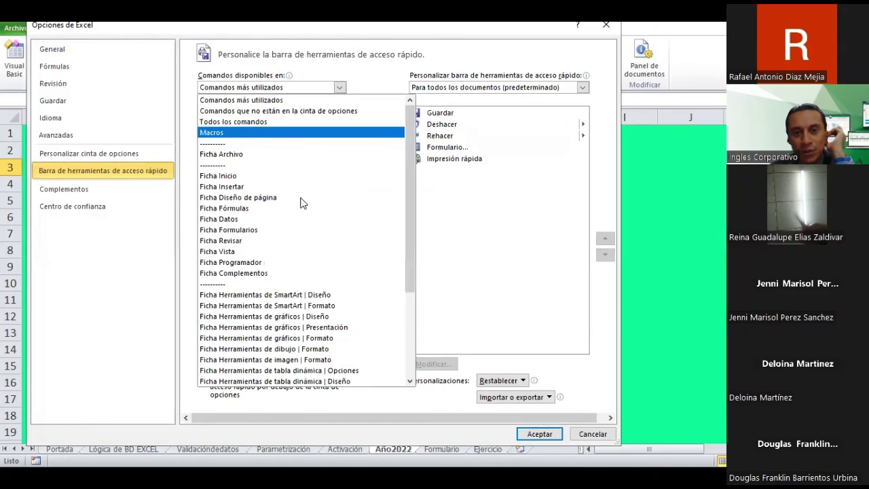
click(233, 121)
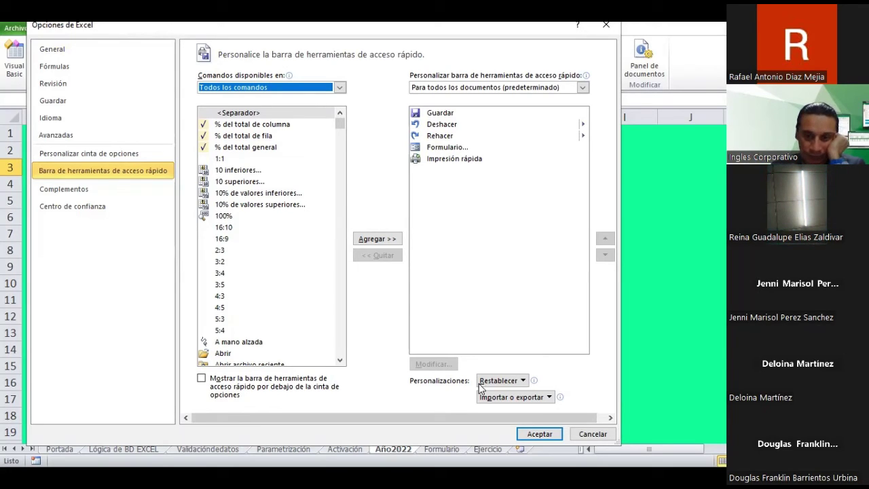
click(607, 435)
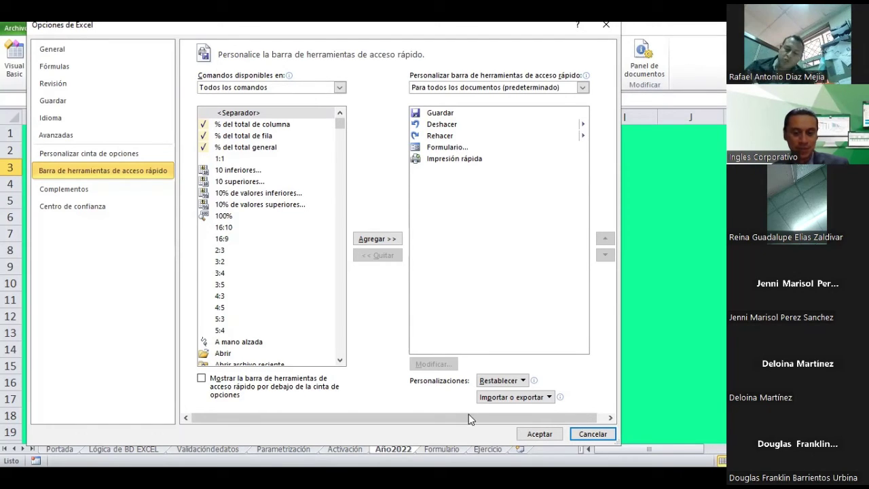
Switch to the PowerPoint slide 'Herramienta formulario de datos en EXCEL'.
key(alt+Tab)
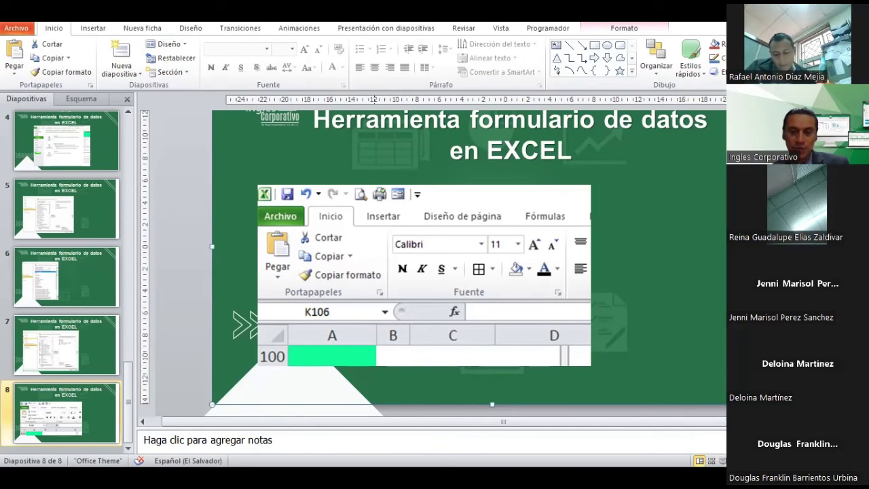
Return to Excel and cancel the Opciones de Excel dialog without changes.
key(alt+Tab)
click(596, 435)
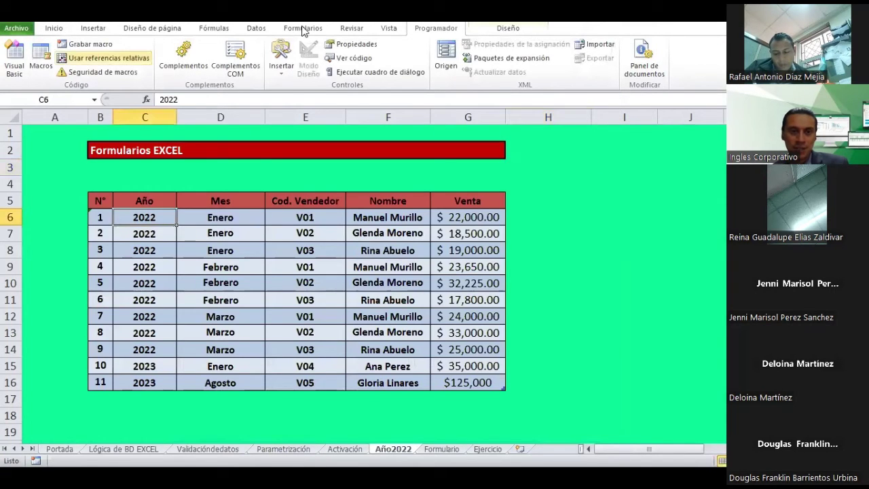
Open the Año2022 data form from the Formularios tab, showing record 1 of 11.
click(302, 28)
click(29, 63)
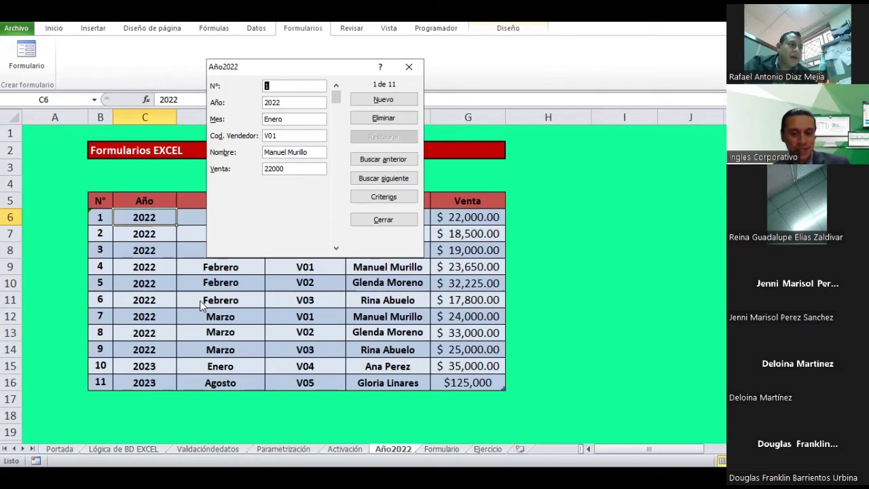
Review the PowerPoint slide on data forms, then close the Año2022 data form in Excel.
key(alt+Tab)
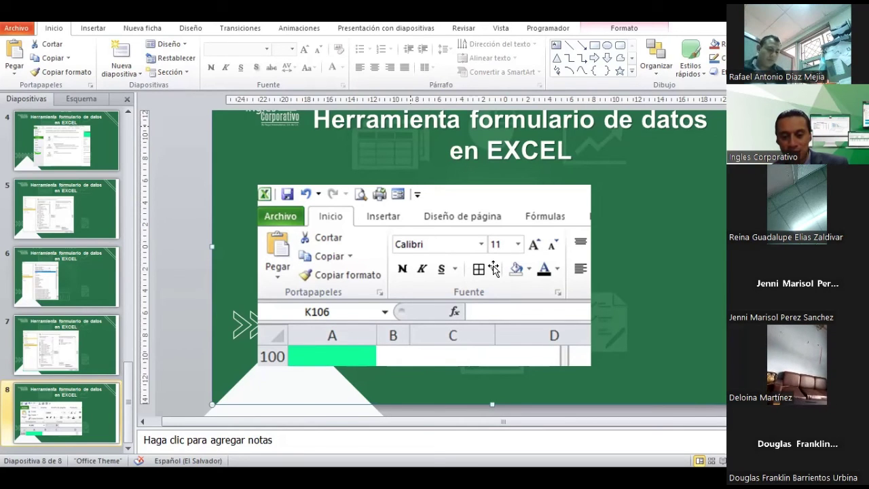
key(alt+Tab)
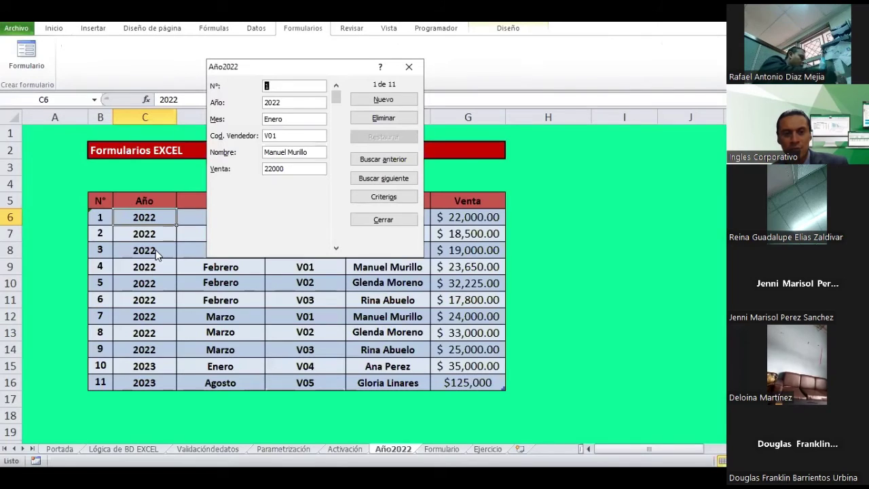
key(Escape)
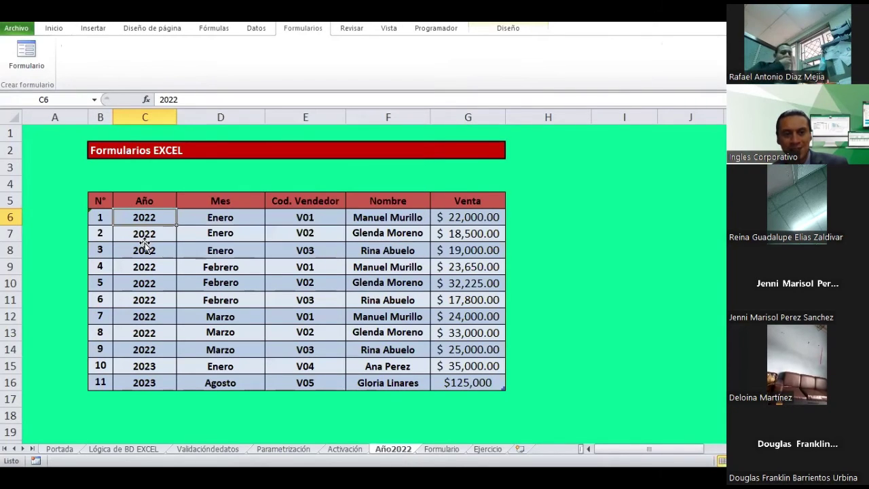
click(143, 249)
click(101, 167)
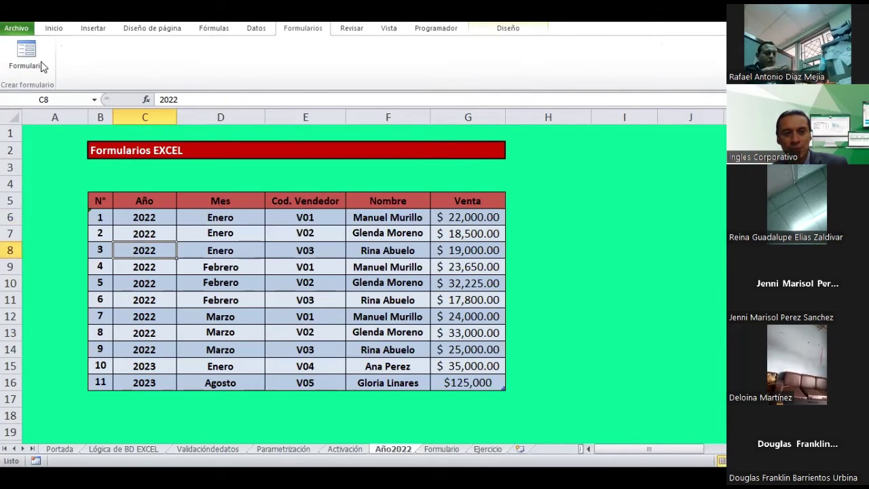
key(alt+f)
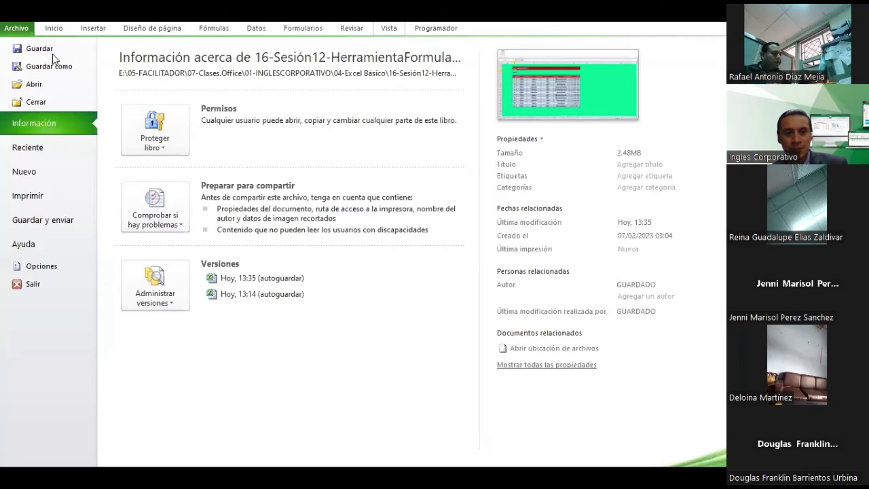
key(Escape)
click(24, 65)
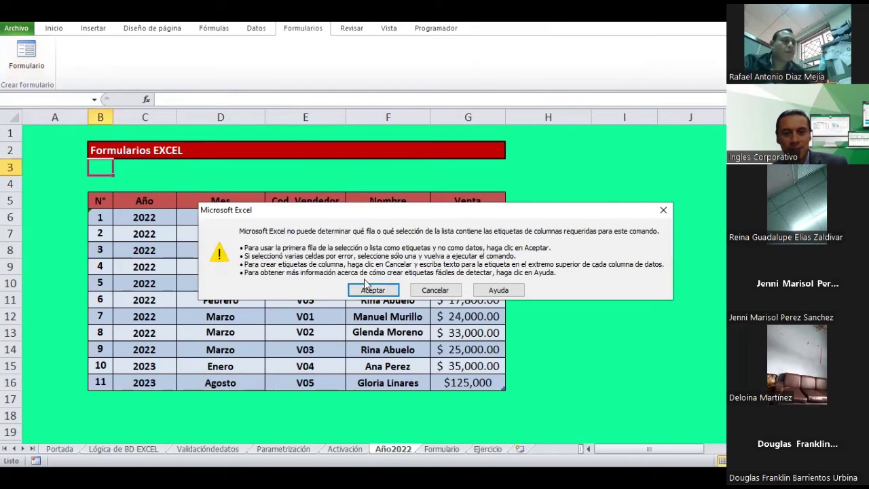
click(438, 290)
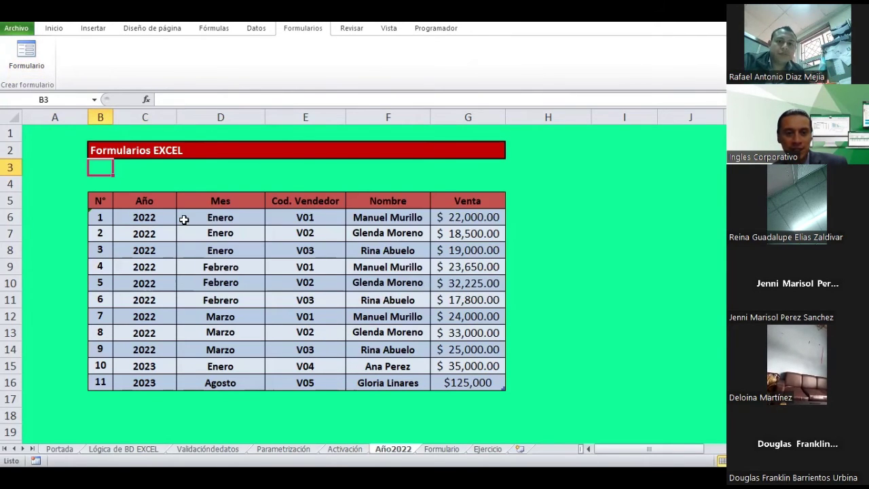
click(138, 202)
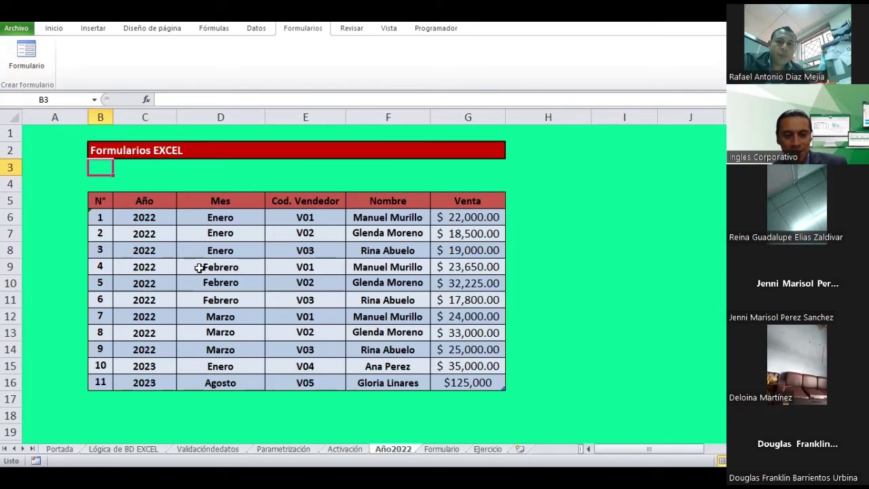
click(21, 56)
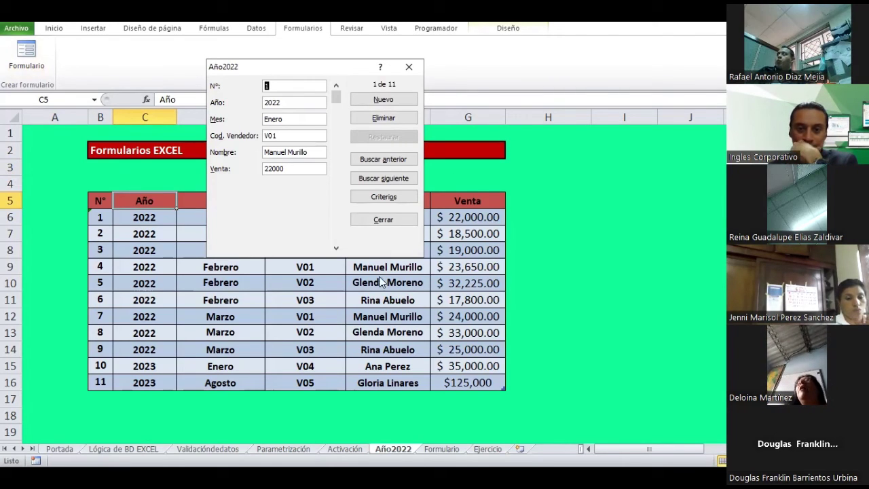
click(383, 220)
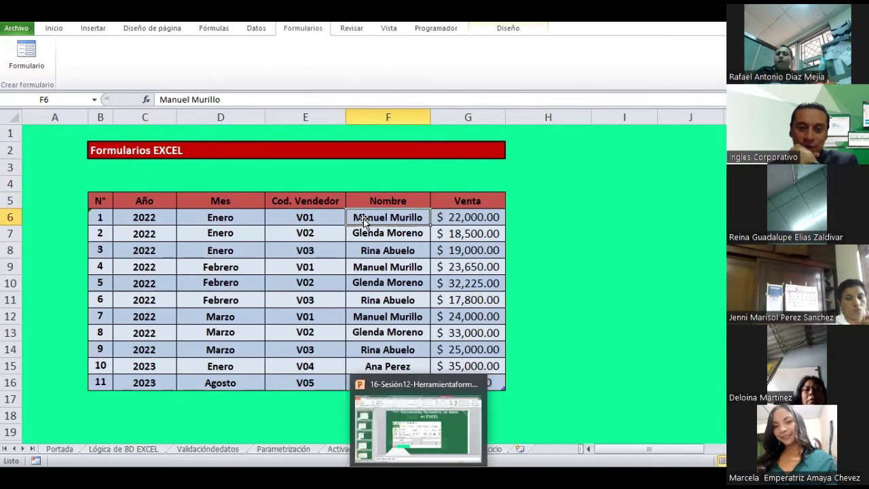
click(417, 426)
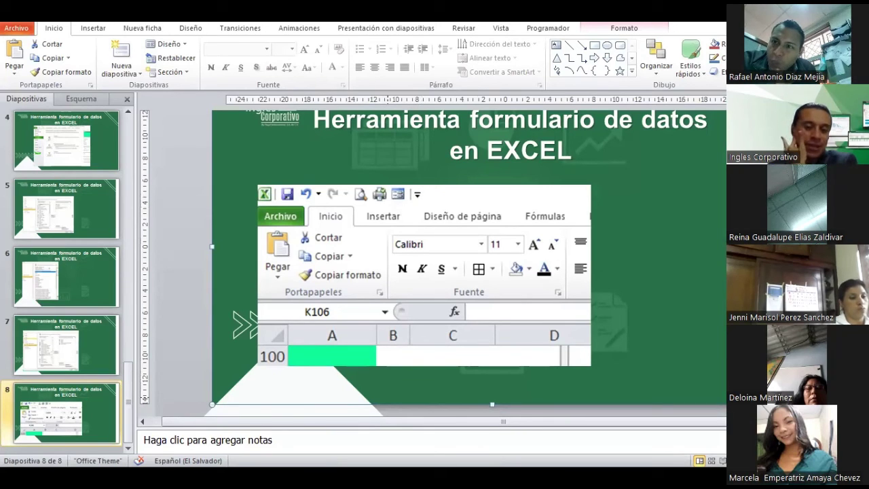
mouse_move(450, 475)
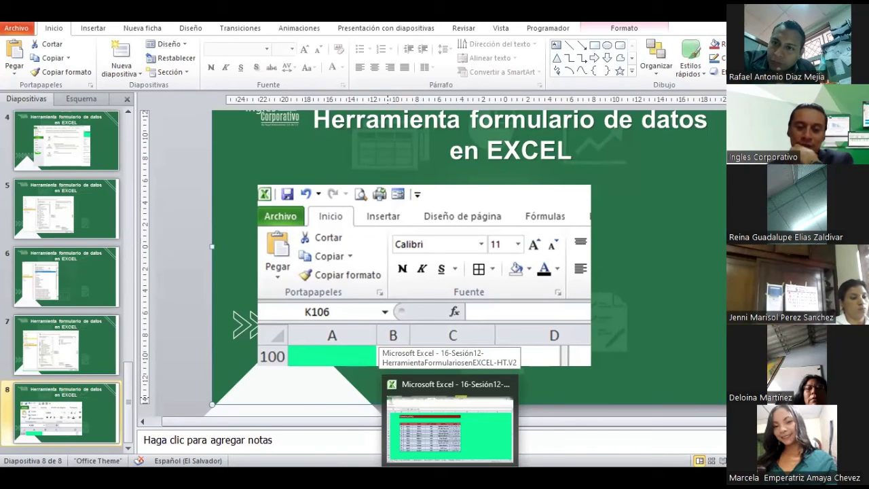
click(449, 424)
click(537, 410)
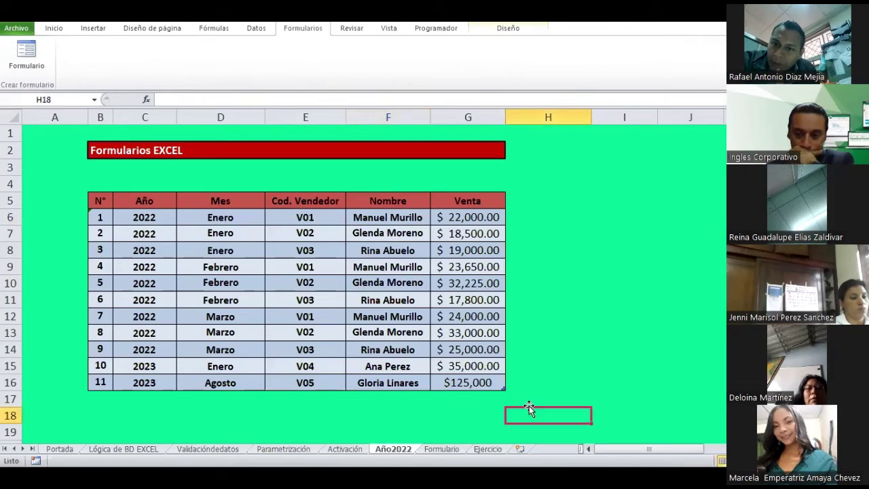
On the Ejercicio sheet, select the product table and convert it to a normal range.
click(495, 450)
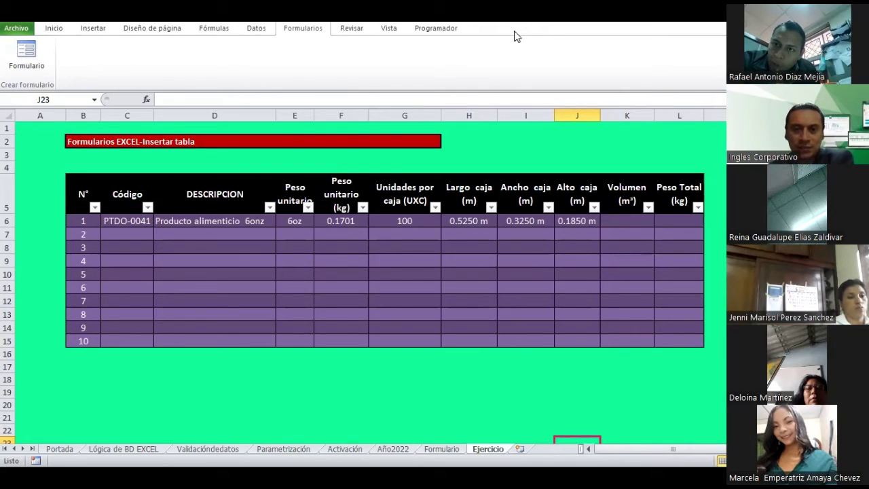
click(215, 260)
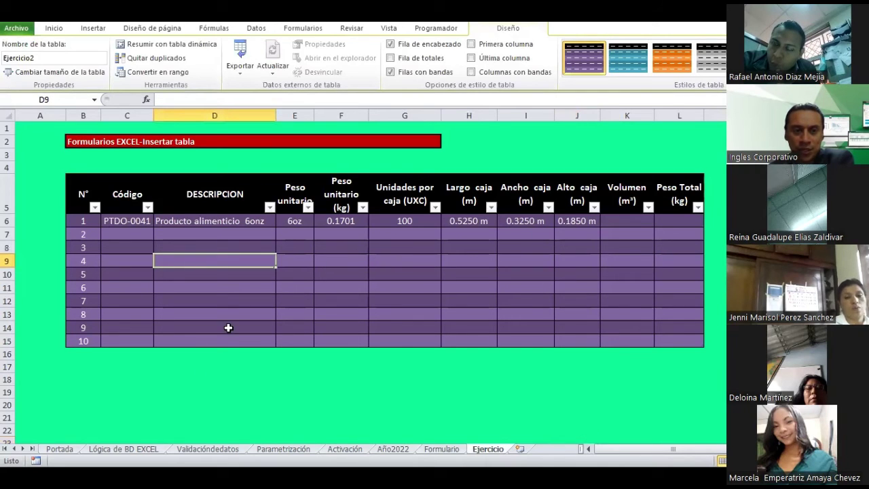
click(215, 379)
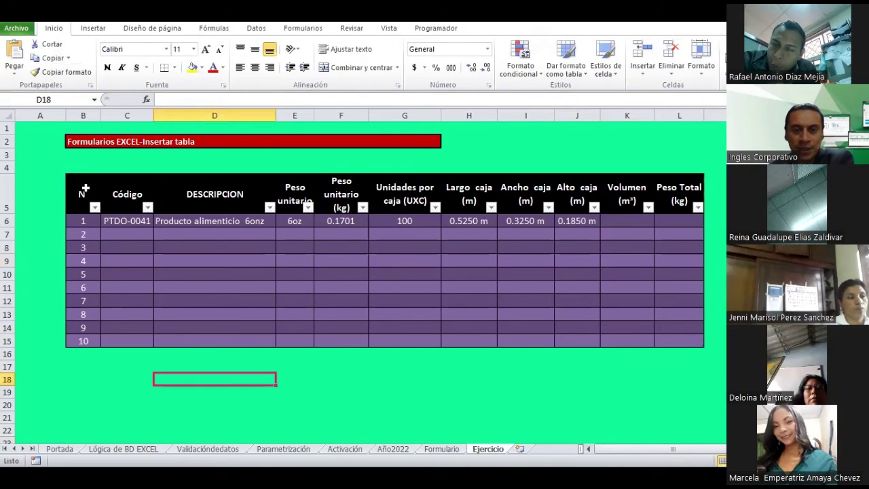
mouse_move(85, 188)
mouse_down()
mouse_move(542, 354)
mouse_move(600, 347)
mouse_up()
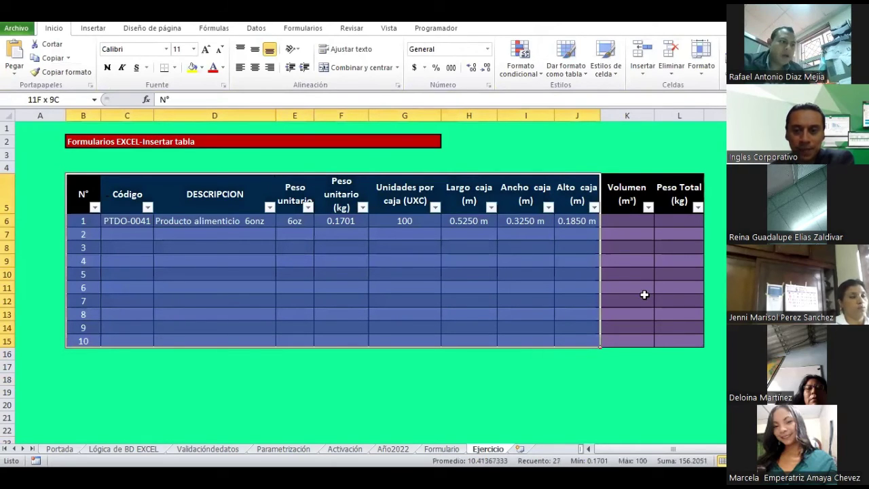
mouse_move(68, 193)
mouse_down()
mouse_move(644, 295)
mouse_move(704, 346)
mouse_up()
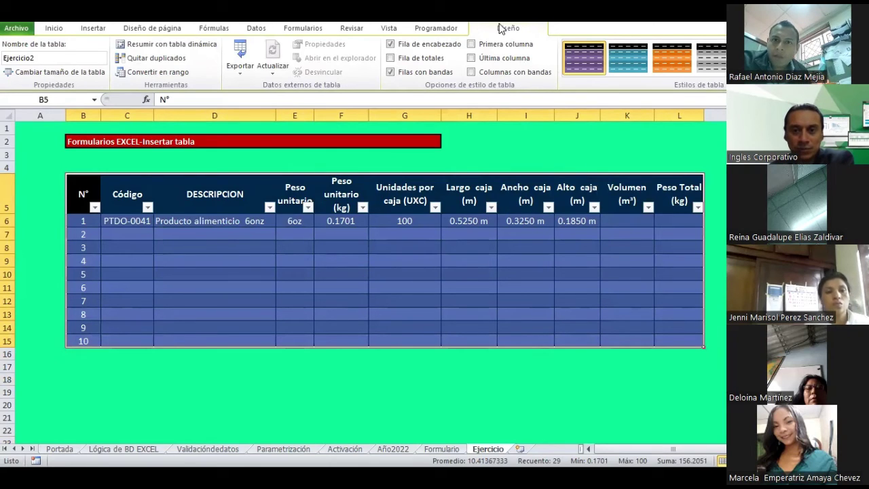
click(154, 73)
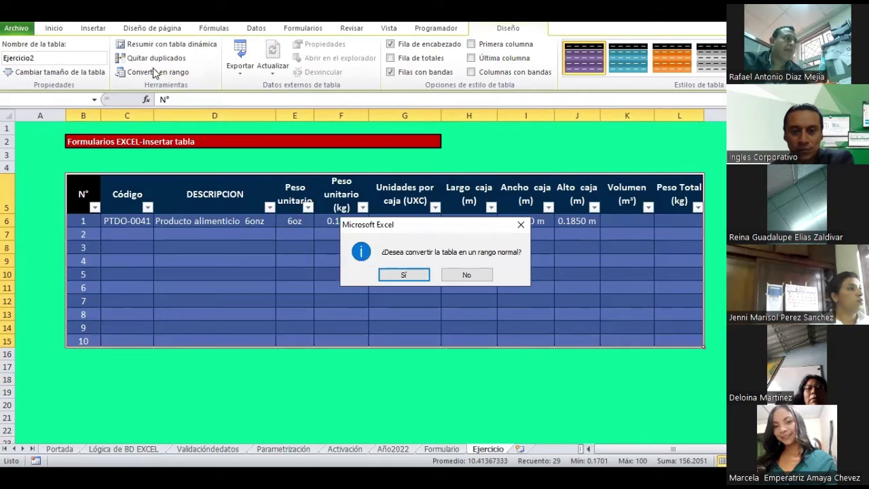
click(406, 275)
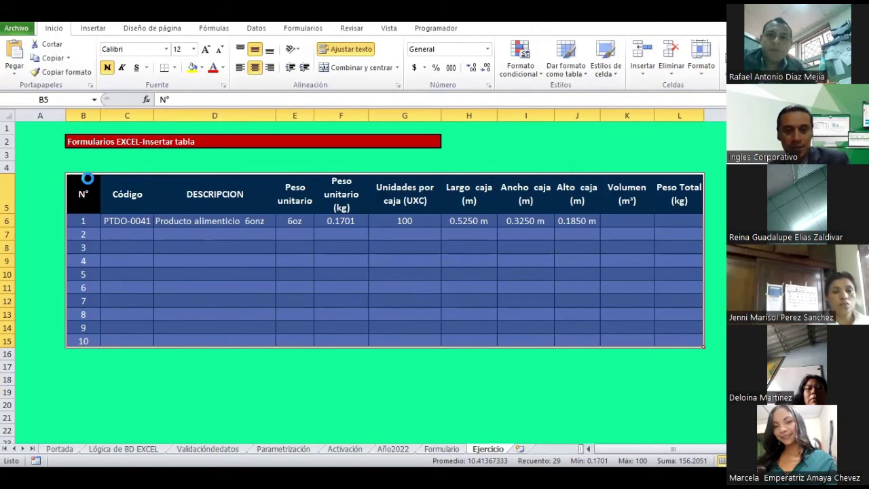
Recreate the table with Ctrl+T, then convert it back to a plain range via Diseño.
key(ctrl+t)
key(Return)
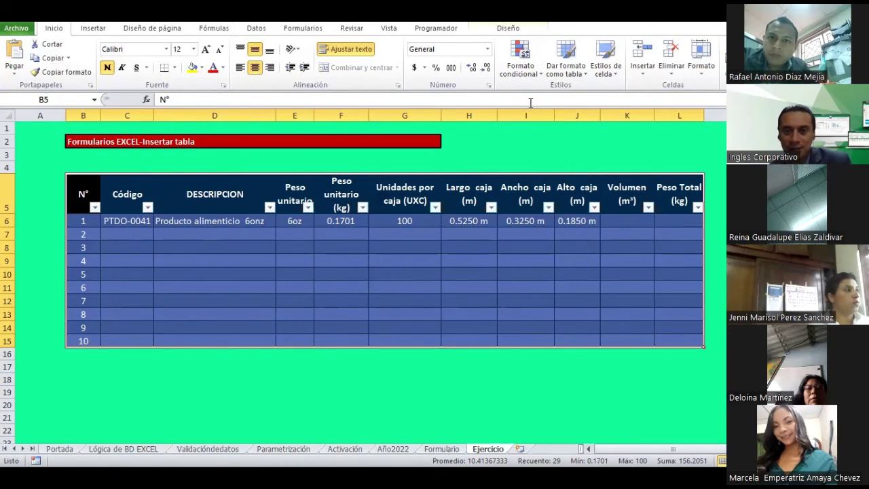
click(519, 31)
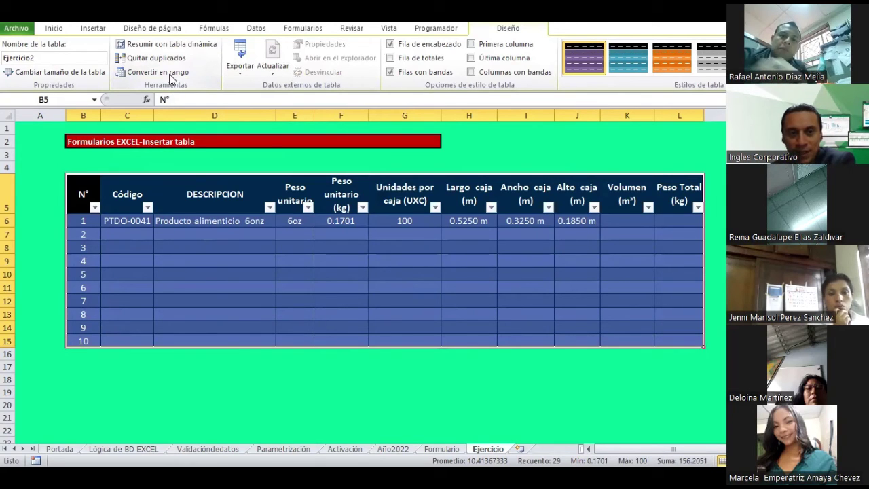
click(158, 72)
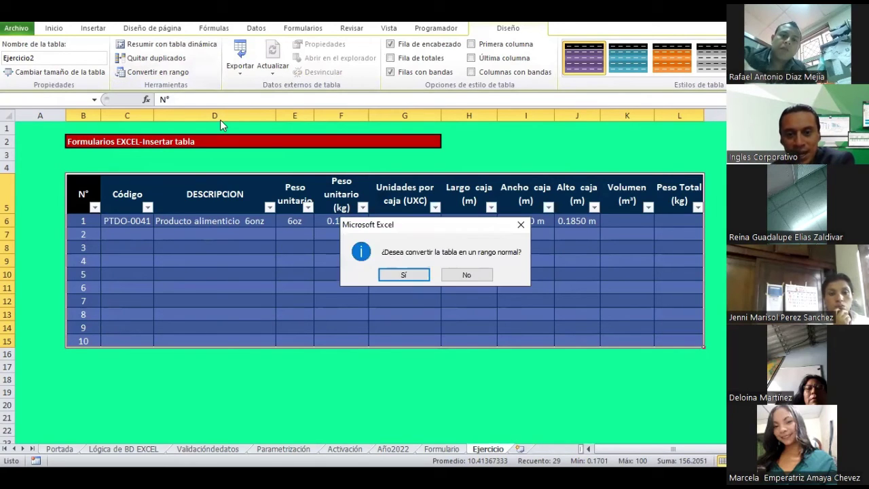
click(412, 275)
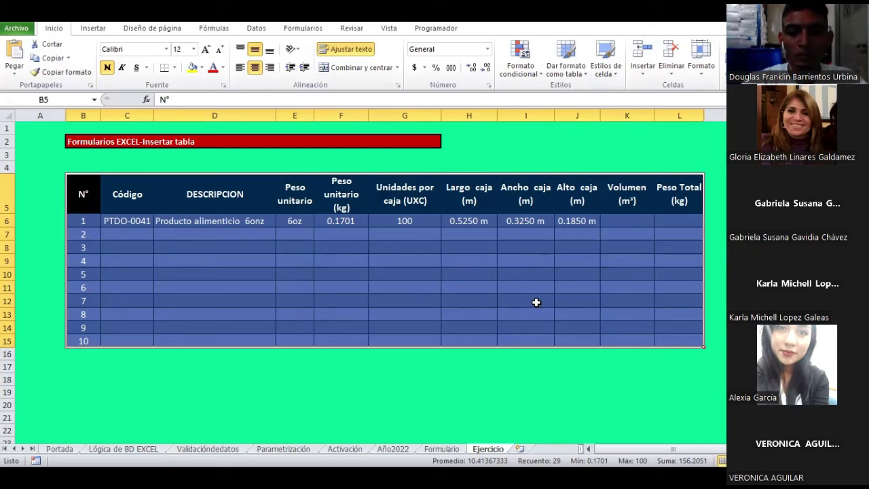
click(469, 274)
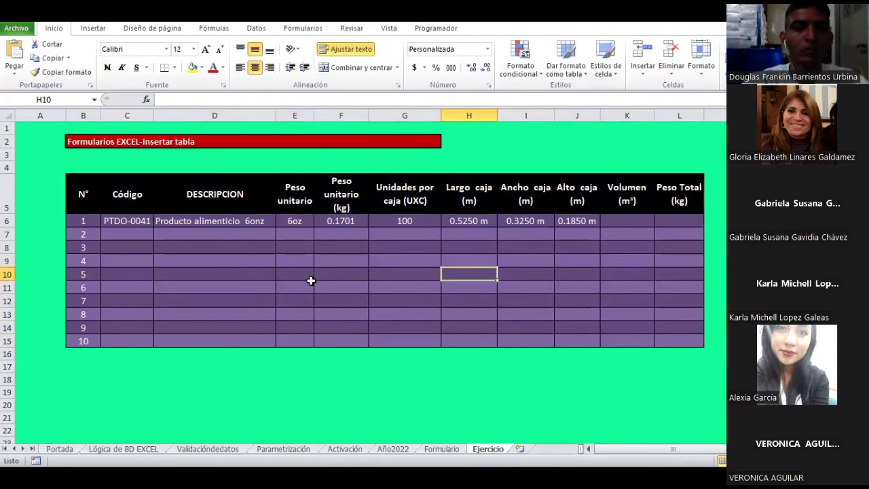
Enter =H6*I6*J6 in K6 to get the first box volume of 0.0316 m3.
click(463, 220)
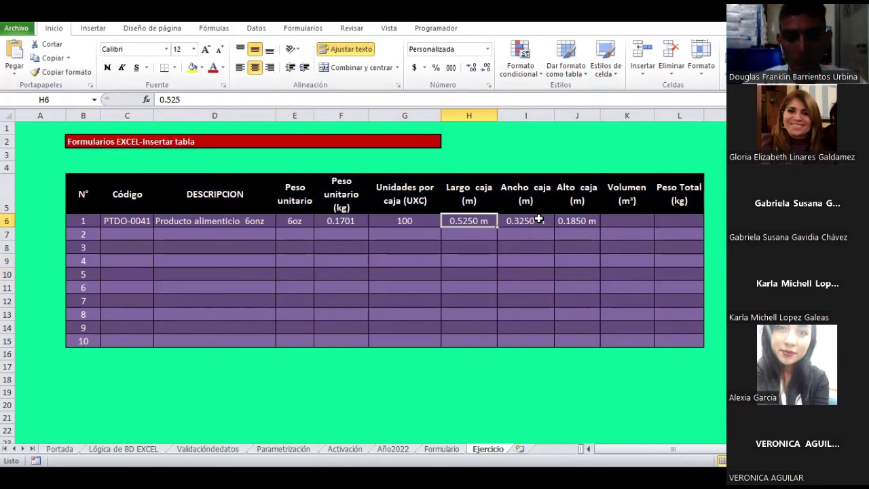
click(542, 220)
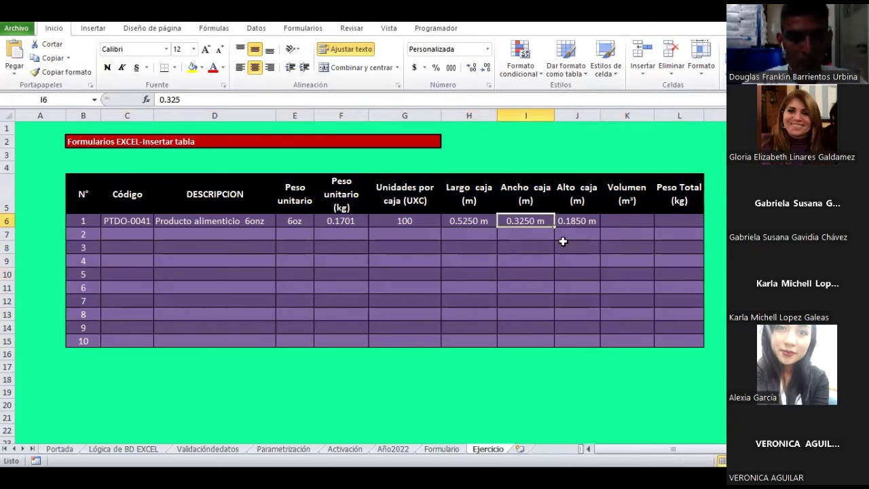
key(Right)
click(621, 220)
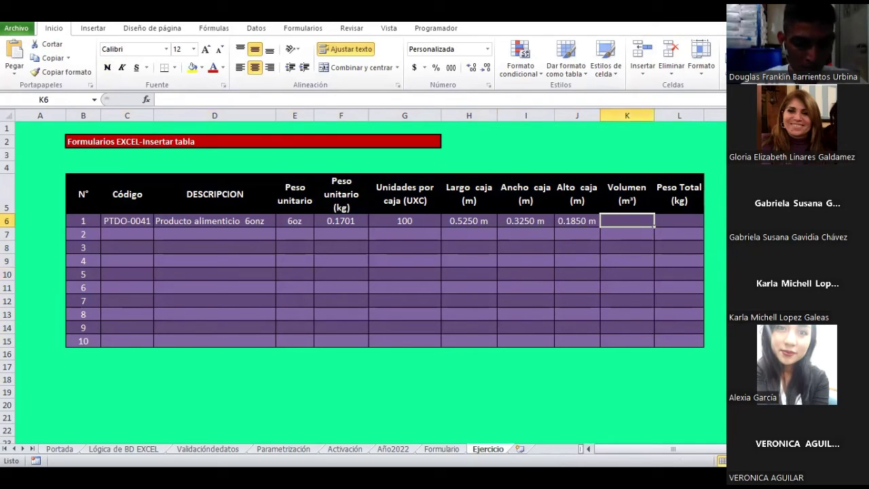
text(=)
click(468, 220)
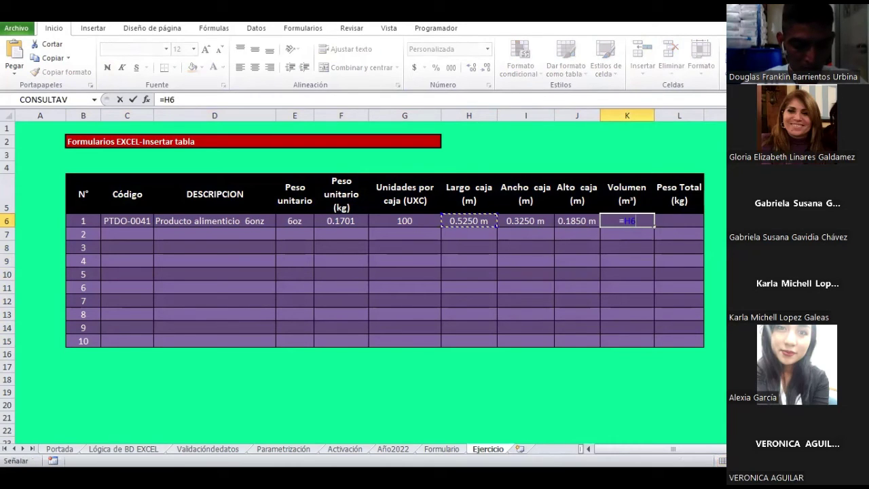
text(*)
click(525, 220)
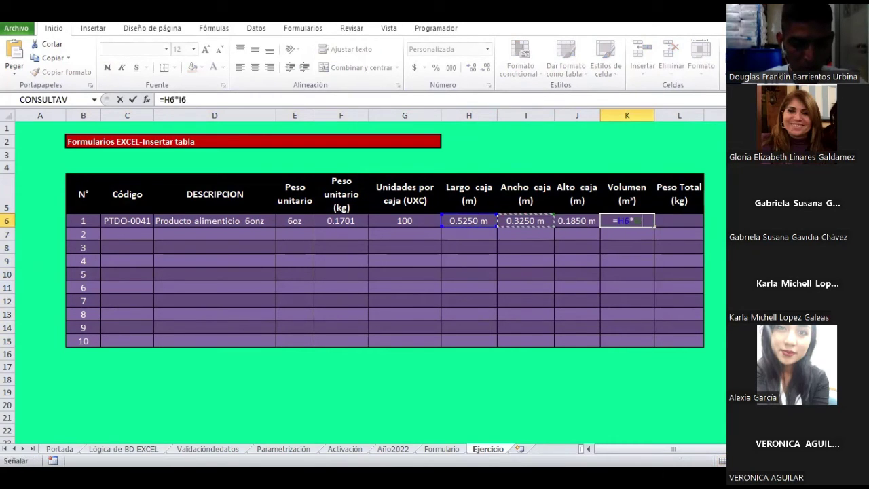
text(*)
click(577, 220)
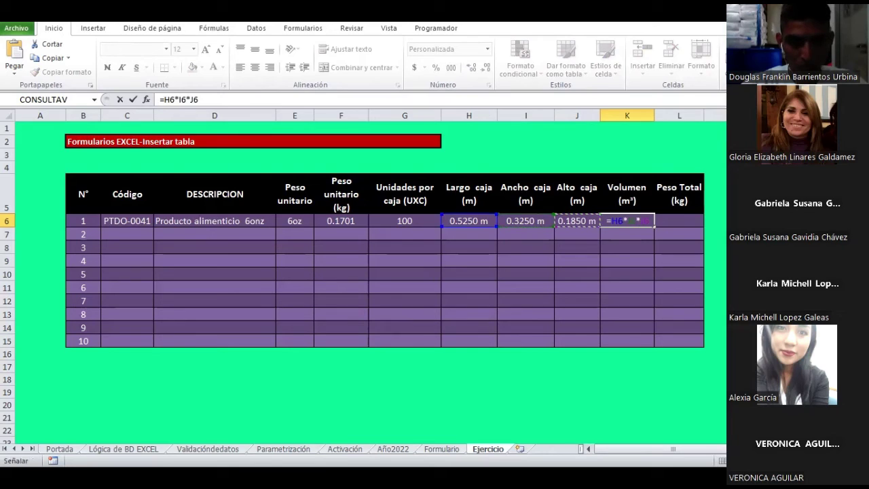
key(Return)
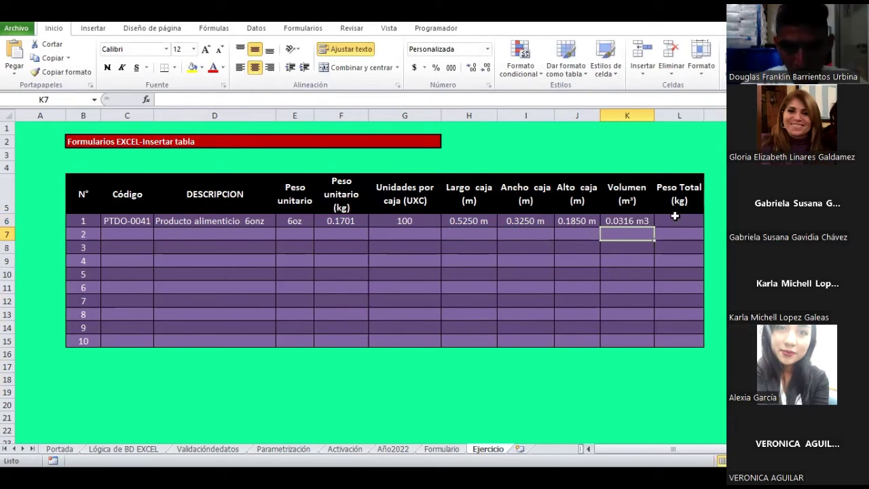
Copy the K6 volume formula into K7:K15 and check the resulting cells.
click(633, 222)
key(ctrl+c)
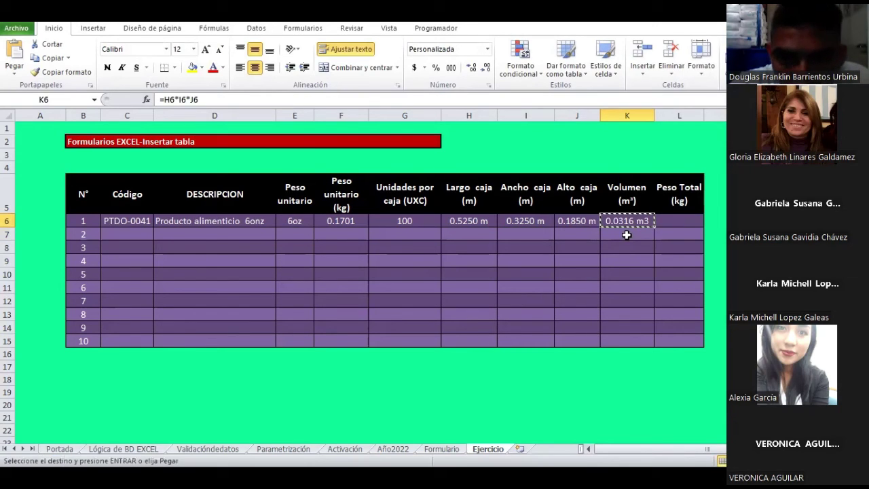
drag(626, 235, 618, 341)
key(Return)
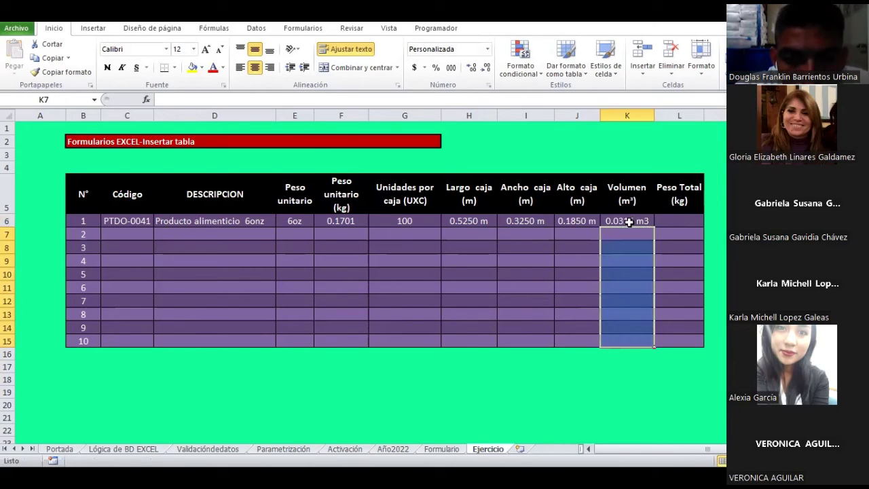
click(628, 216)
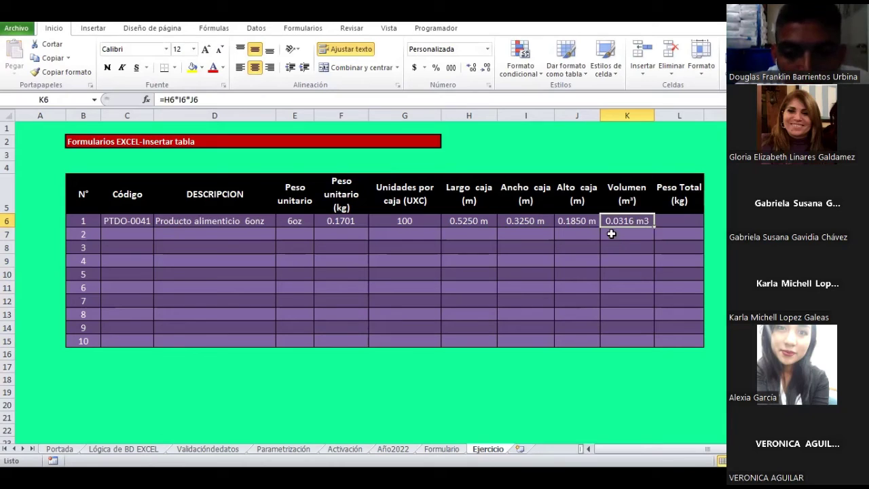
click(613, 235)
click(624, 245)
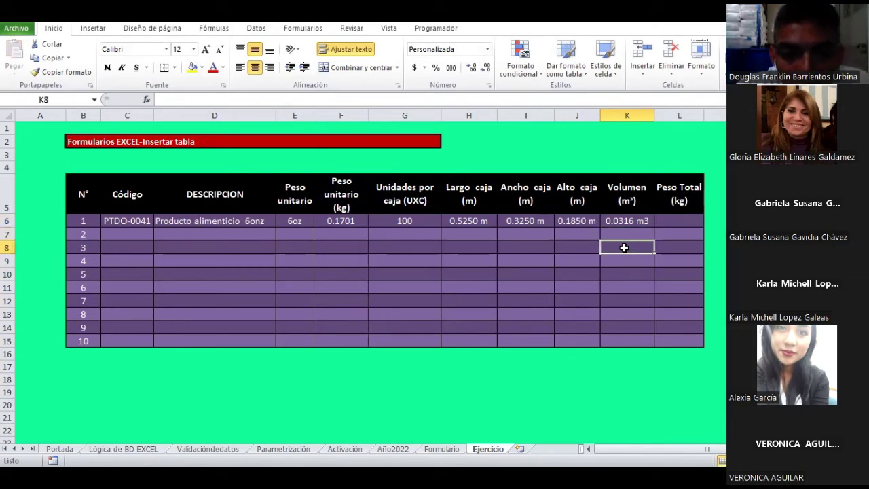
Enter a formula in L6 multiplying G6 by F6, giving a Peso Total of 17.0100 kg.
click(679, 222)
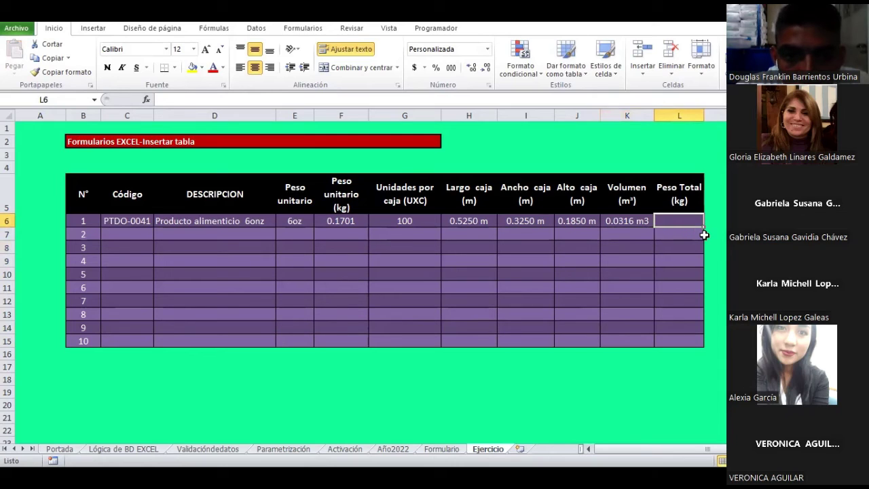
text(=)
key(Left)
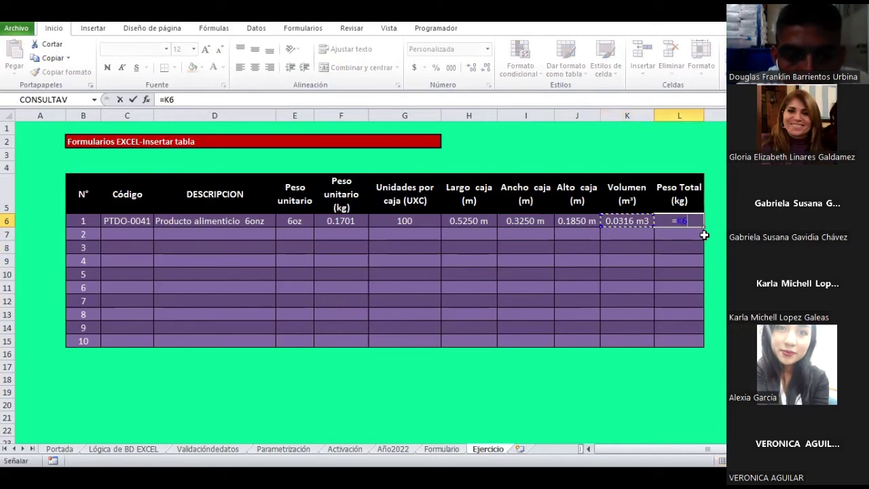
key(Left)
key(Left)
key(Left)
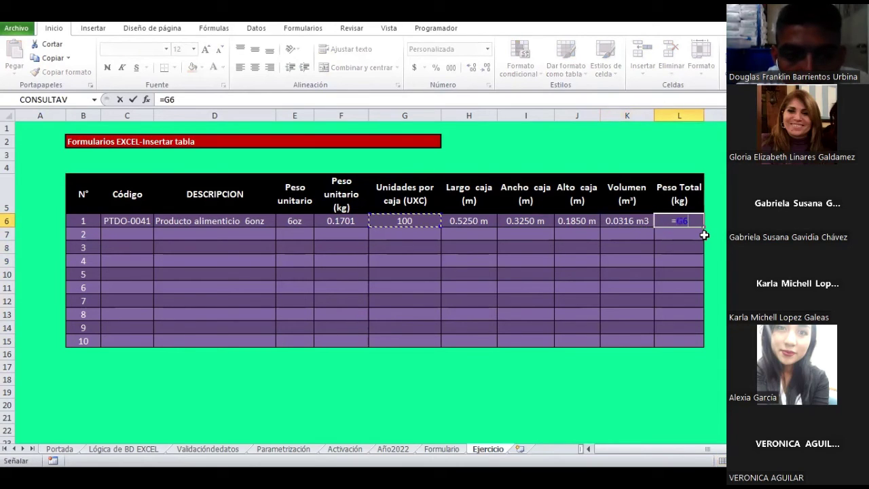
key(Left)
key(Right)
text(*)
key(Left)
key(Left)
key(Left)
key(Return)
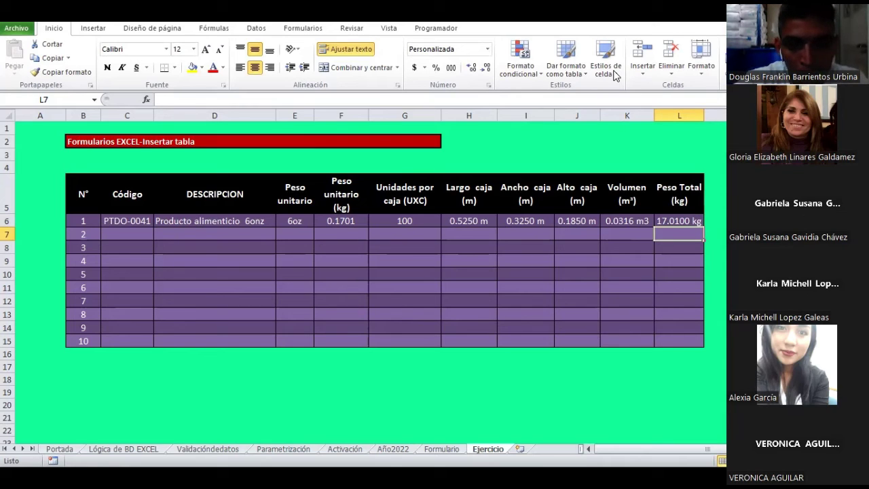
Convert the product range B5:L15 into a table via Insertar > Tabla.
drag(83, 193, 657, 339)
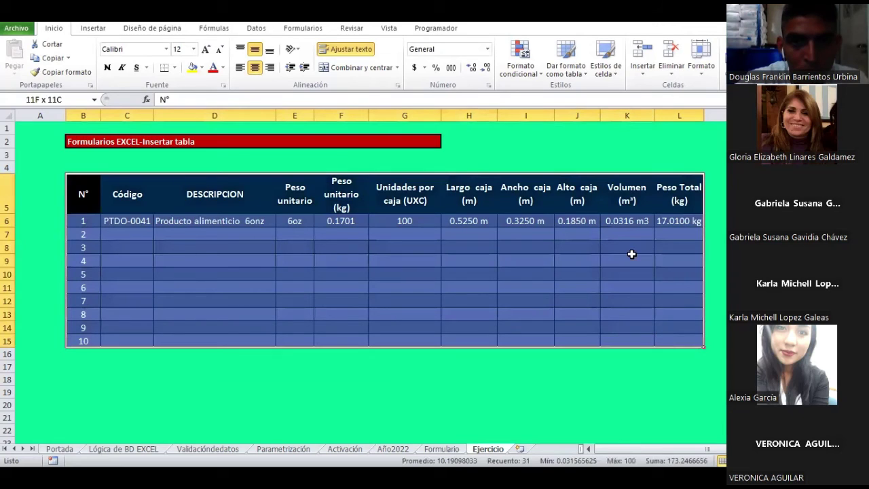
click(99, 33)
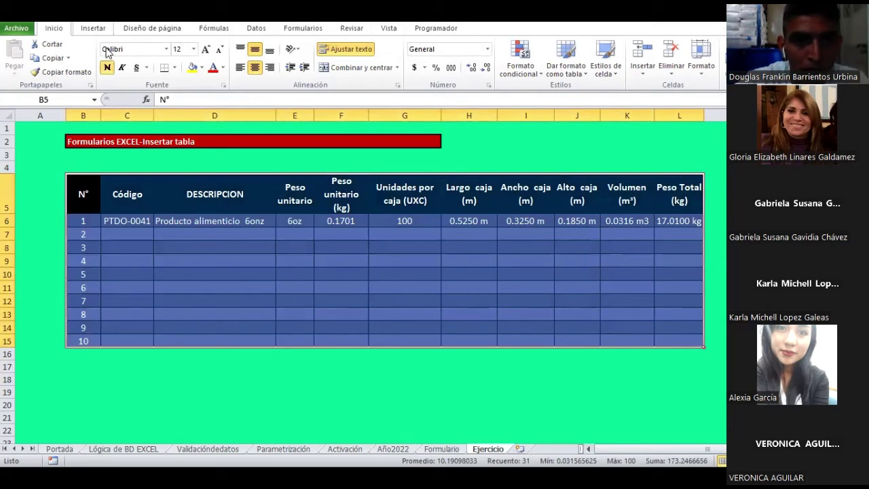
click(50, 66)
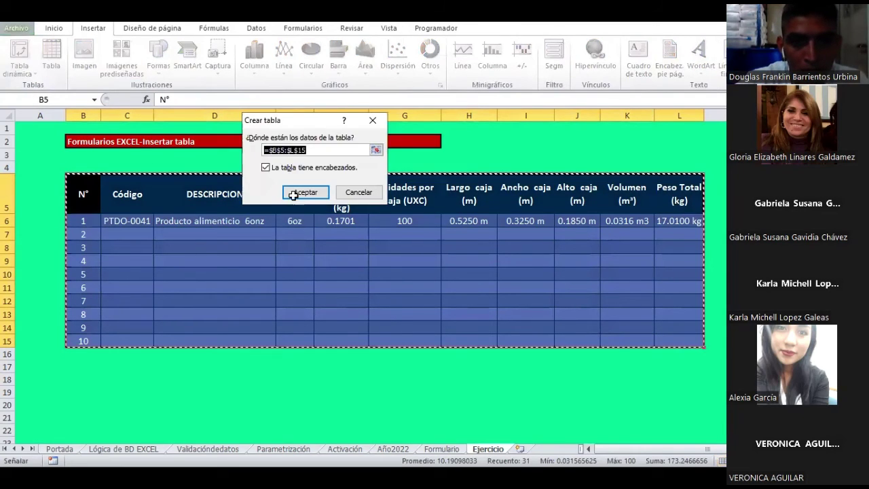
click(296, 194)
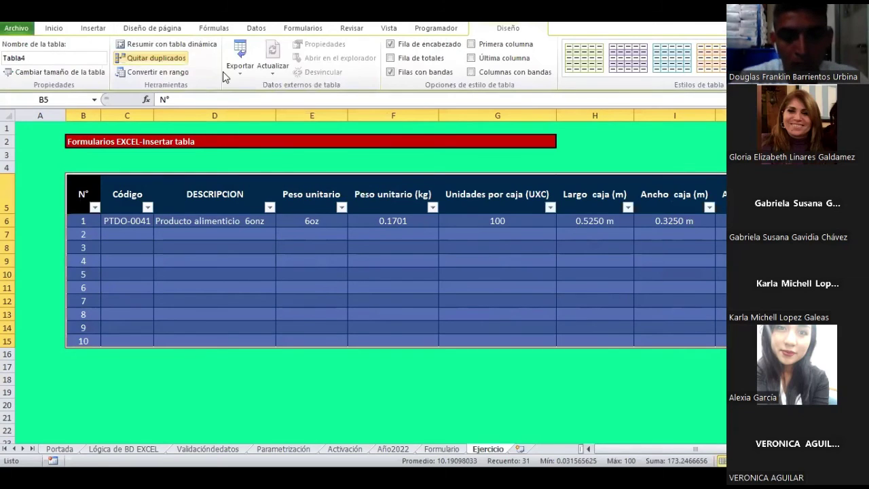
Open the Ejercicio data form from Formularios, browse its records, then close it.
right_click(301, 31)
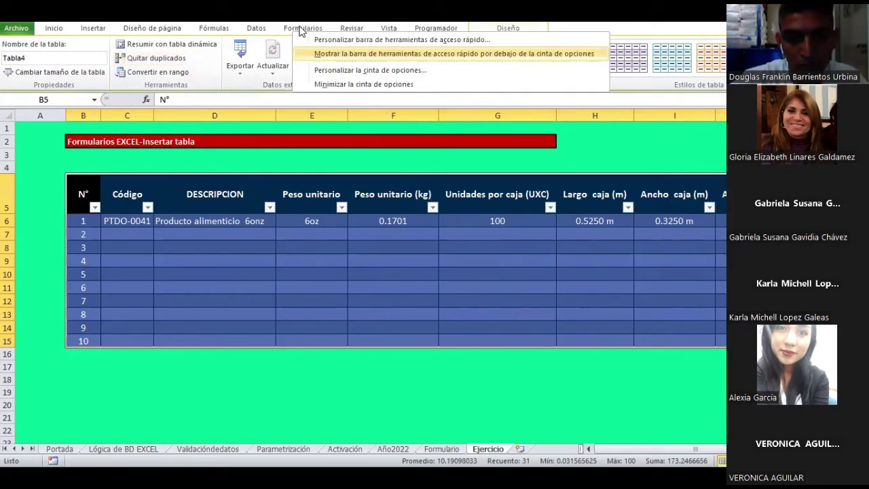
click(303, 28)
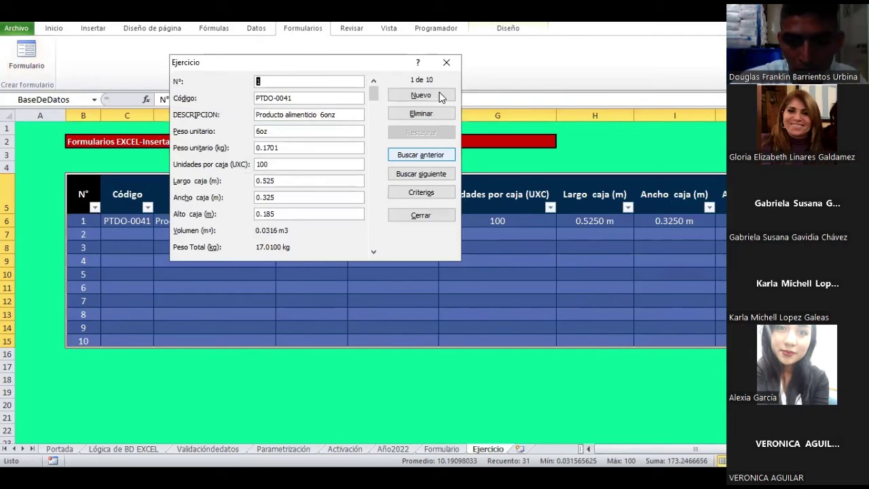
scroll(301, 247, down, 10)
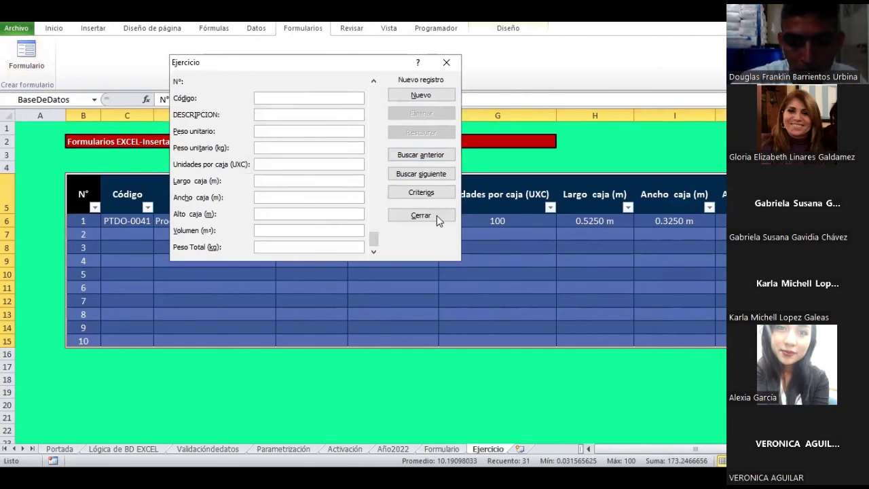
key(Escape)
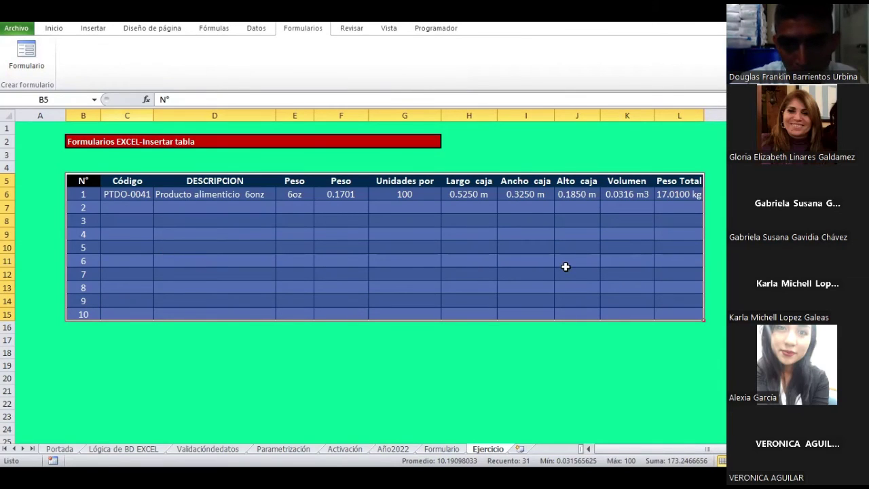
Delete the Volumen and Peso Total values in K6:L6, then select the range B5:L15.
key(Down)
key(Down)
key(Down)
key(Right)
key(Right)
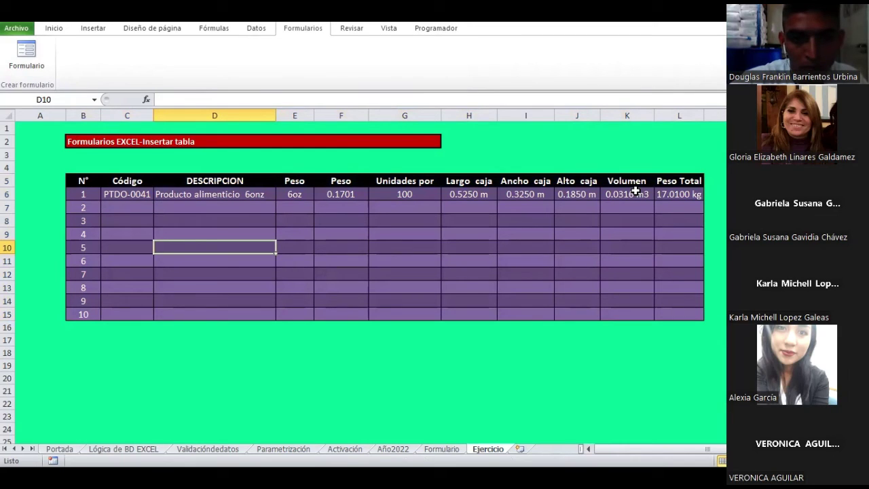
drag(628, 194, 674, 205)
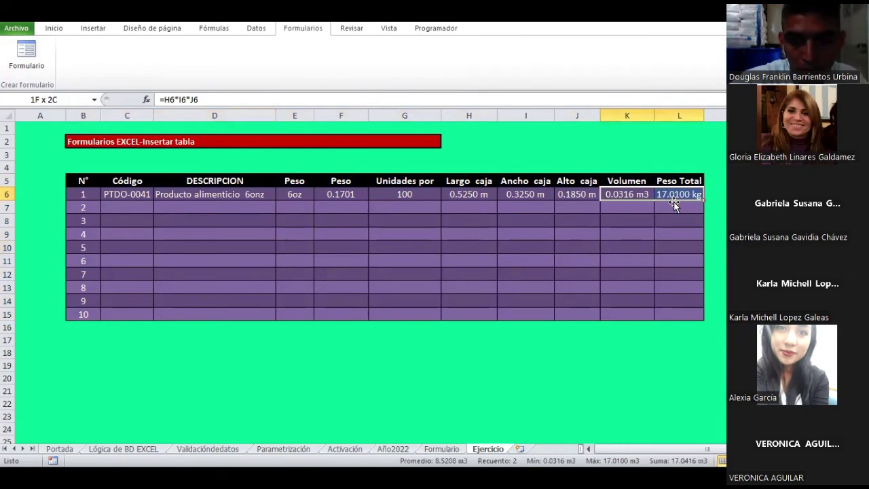
key(Delete)
click(630, 258)
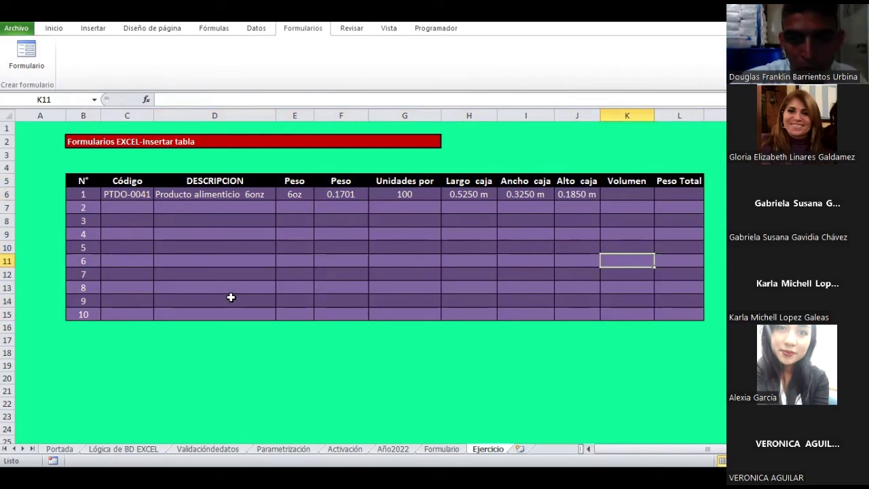
click(171, 249)
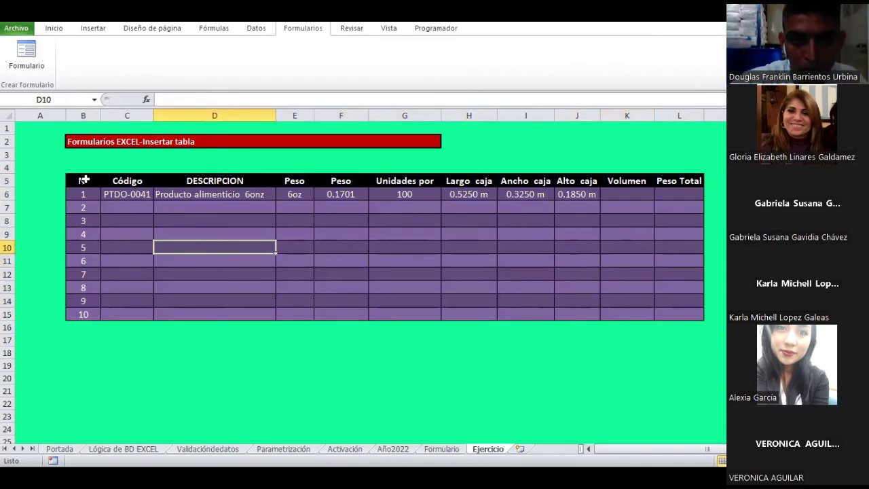
mouse_move(83, 180)
mouse_down()
mouse_move(627, 327)
mouse_move(679, 313)
mouse_up()
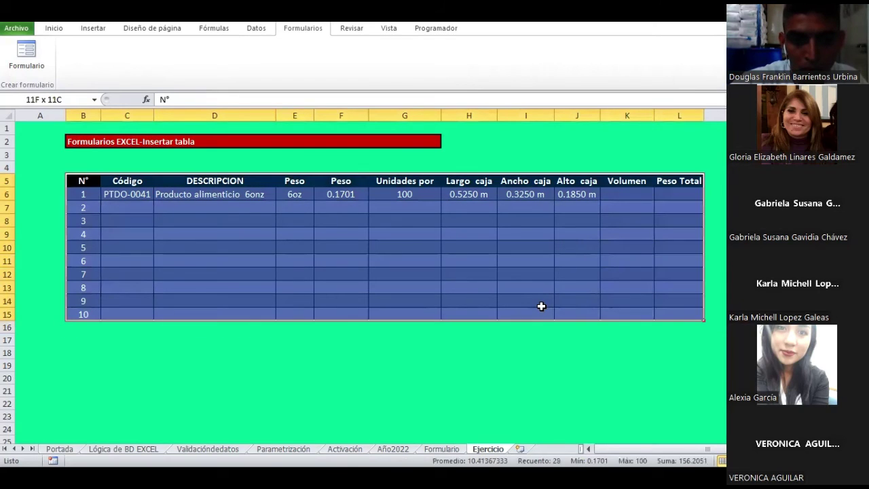
Turn $B$5:$L$15 into a table with headers and select its name, Tabla5.
click(101, 33)
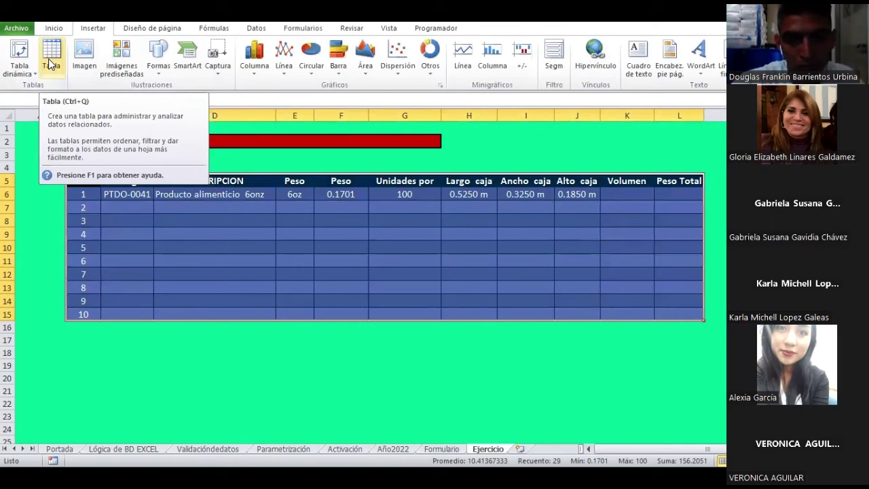
click(50, 63)
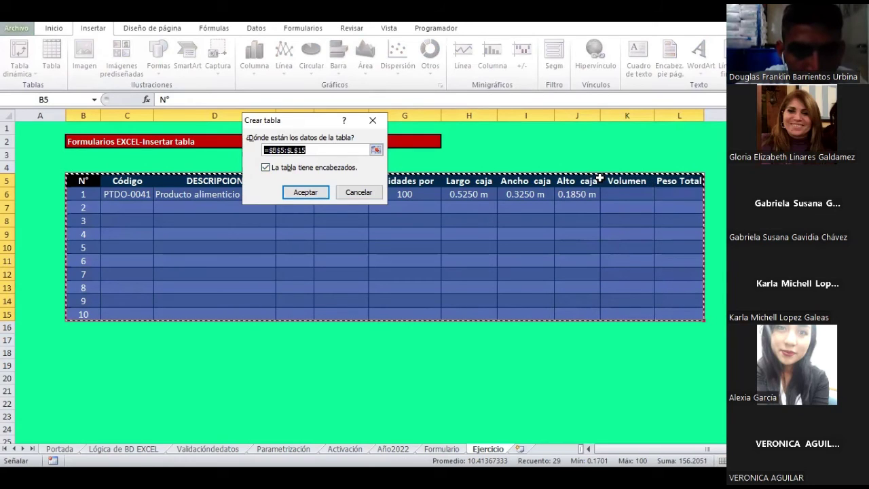
click(306, 193)
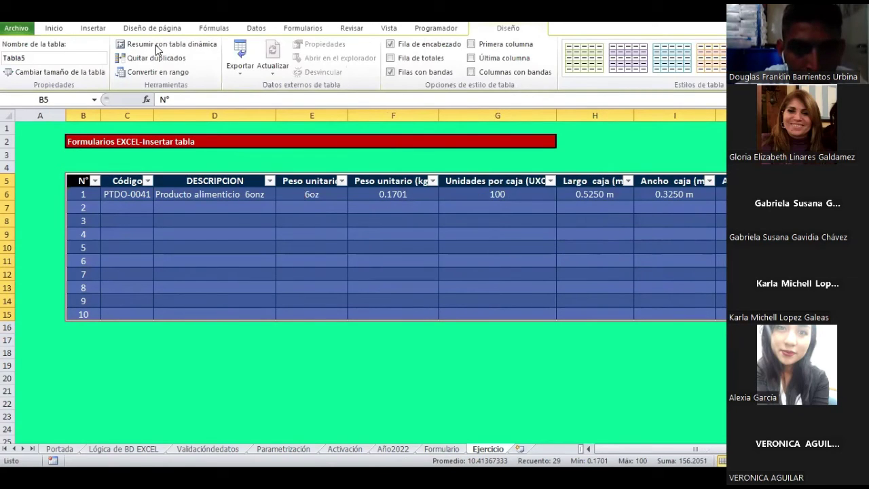
click(42, 56)
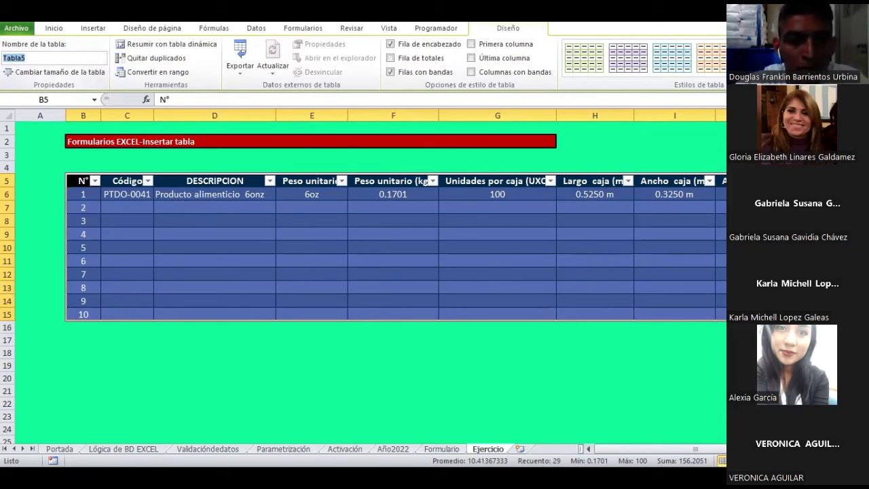
scroll(370, 244, right, 2)
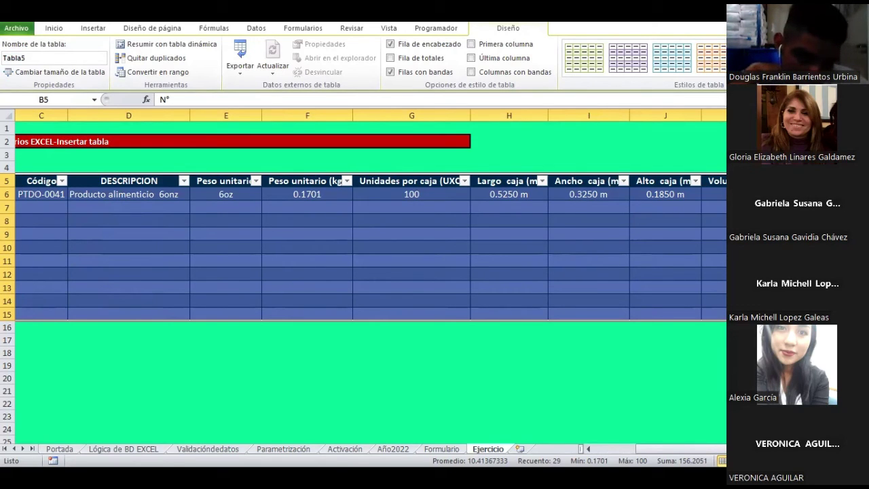
Scroll right to review Tabla5's blank Volumen and Peso Total columns, then show the Insertar commands.
scroll(370, 245, right, 1)
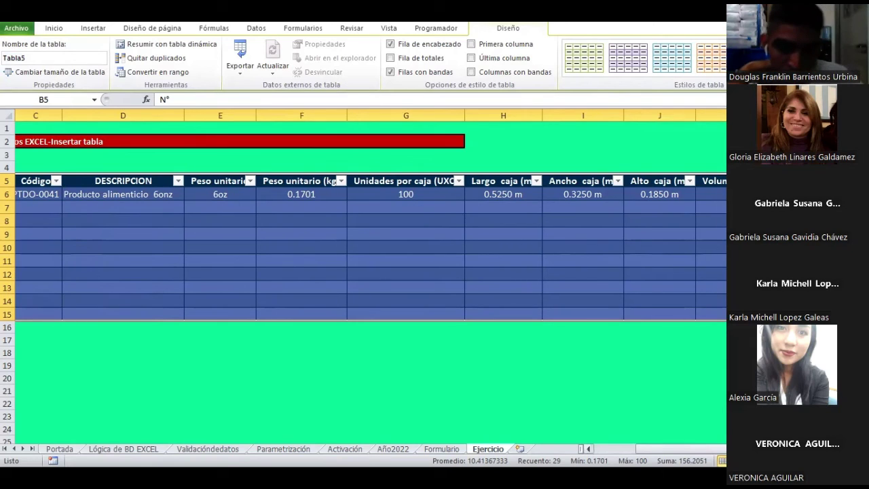
scroll(370, 271, right, 4)
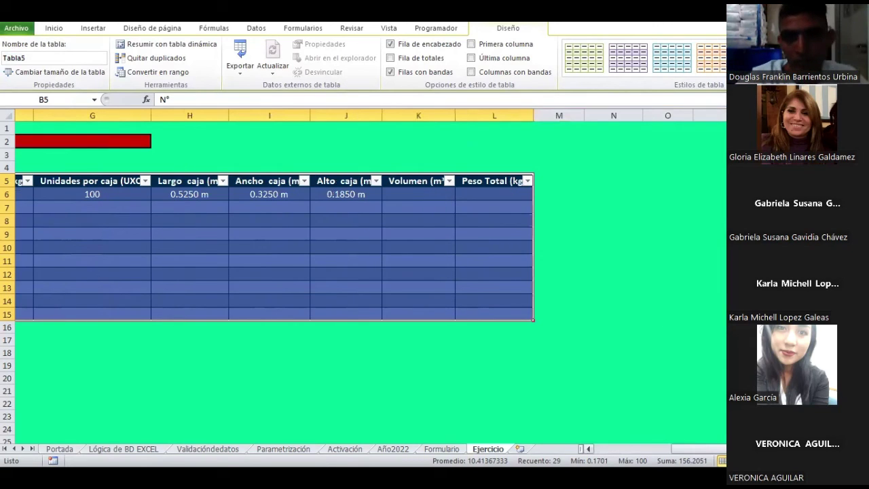
scroll(418, 215, right, 1)
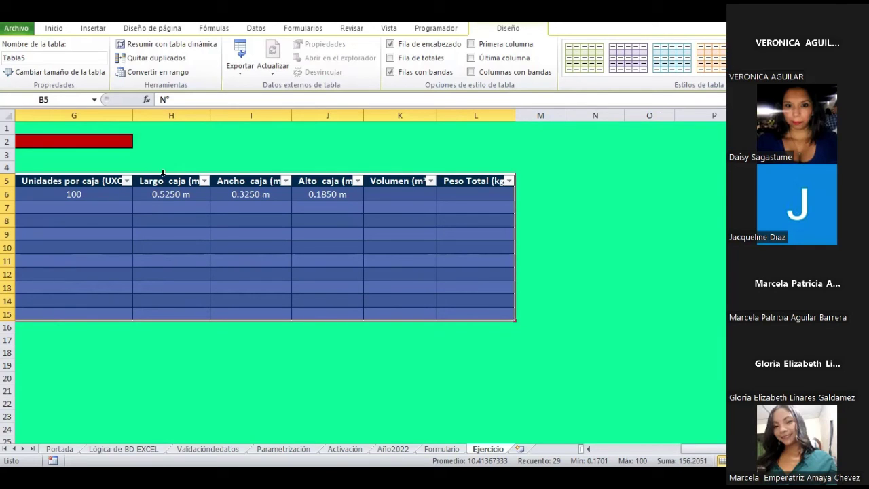
click(104, 29)
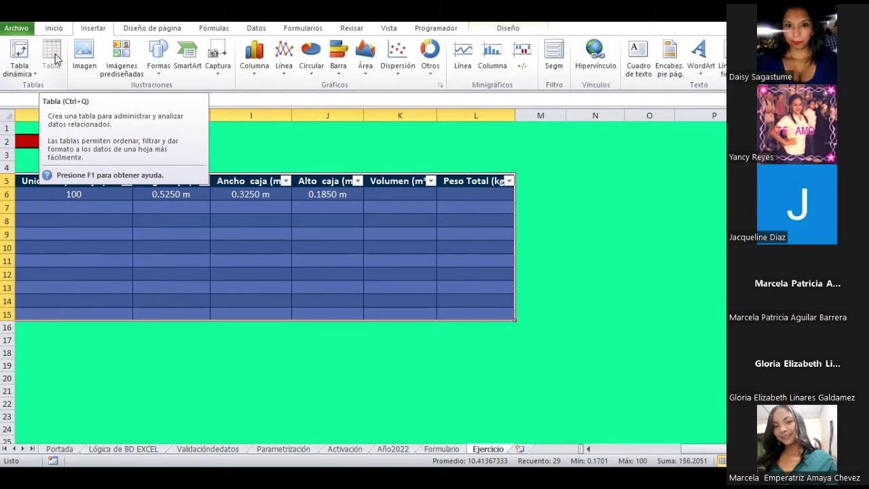
Autofit columns G and H and narrow columns I through L so all eleven columns fit.
click(392, 273)
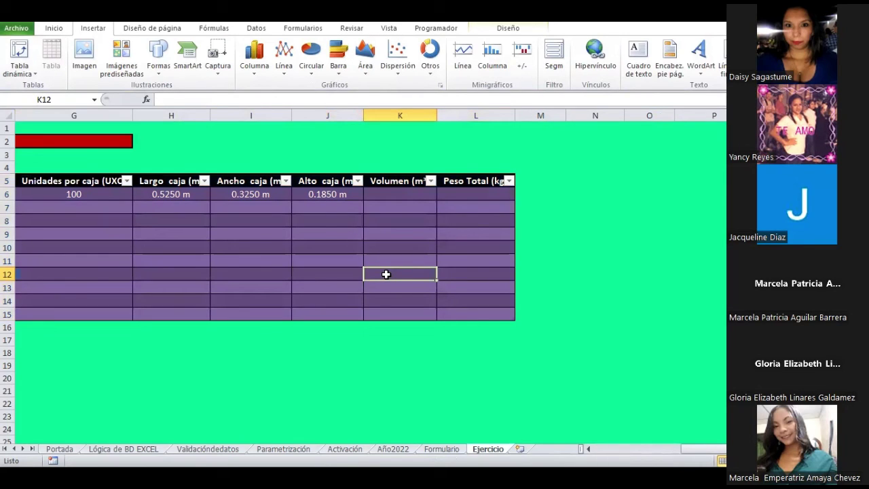
drag(696, 449, 623, 448)
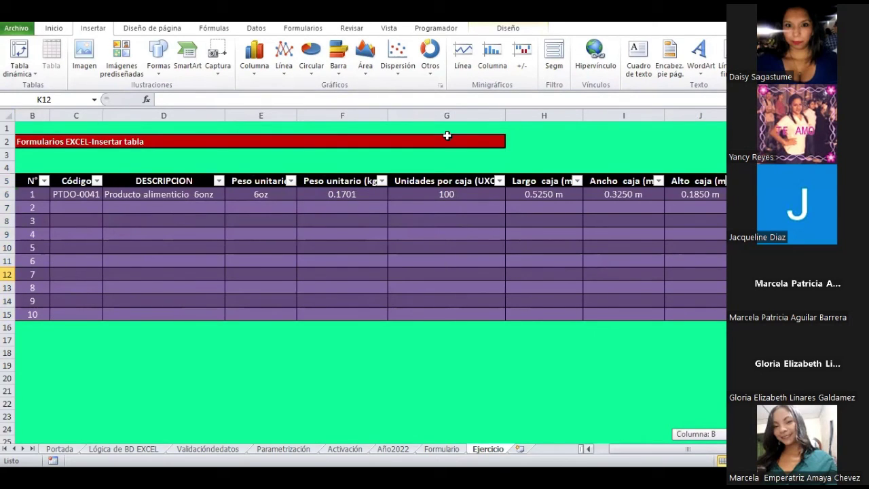
double_click(505, 113)
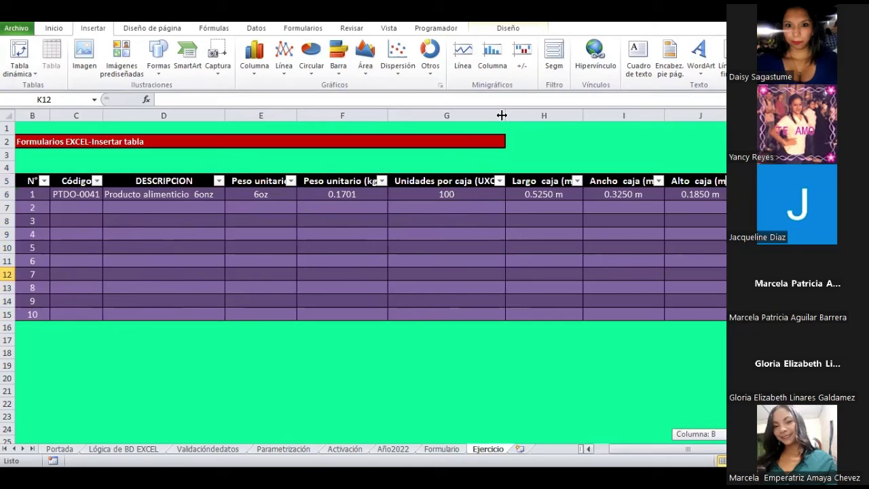
double_click(577, 113)
drag(582, 114, 551, 117)
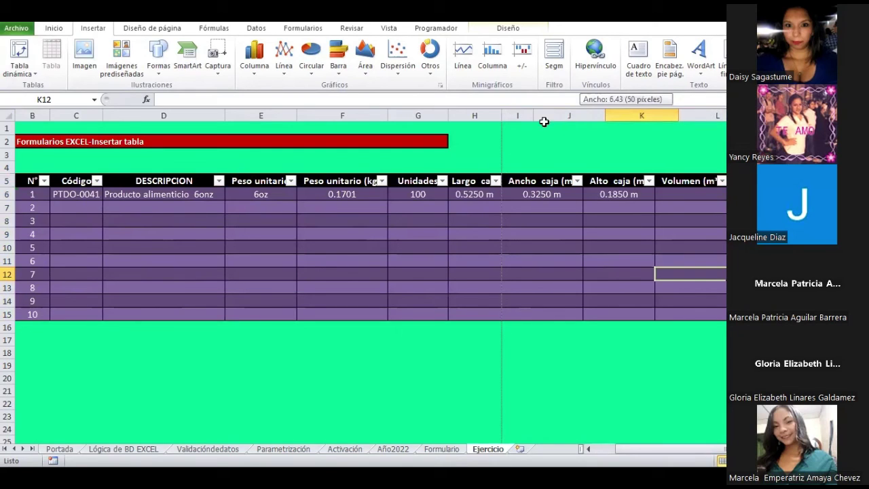
drag(622, 119, 594, 116)
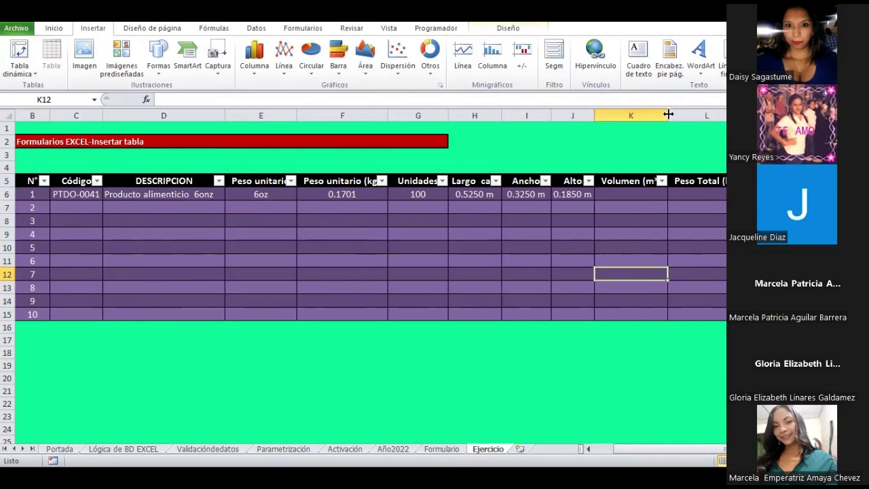
drag(668, 114, 644, 117)
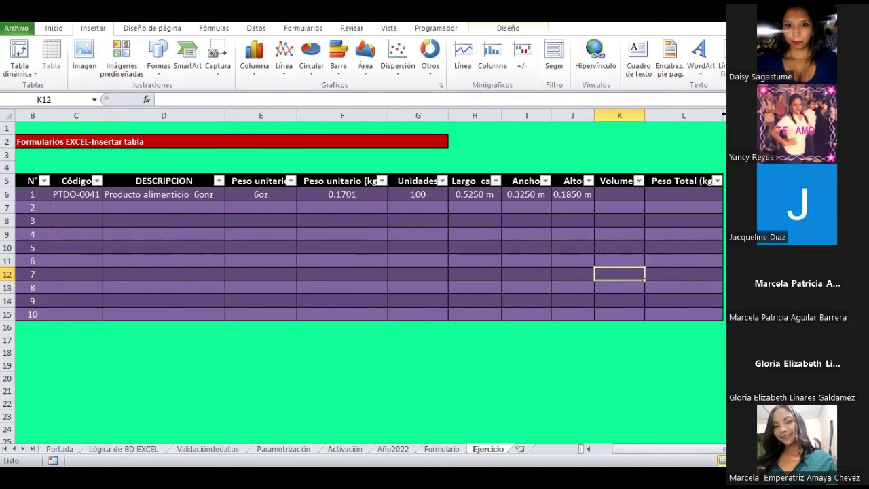
drag(721, 116, 703, 115)
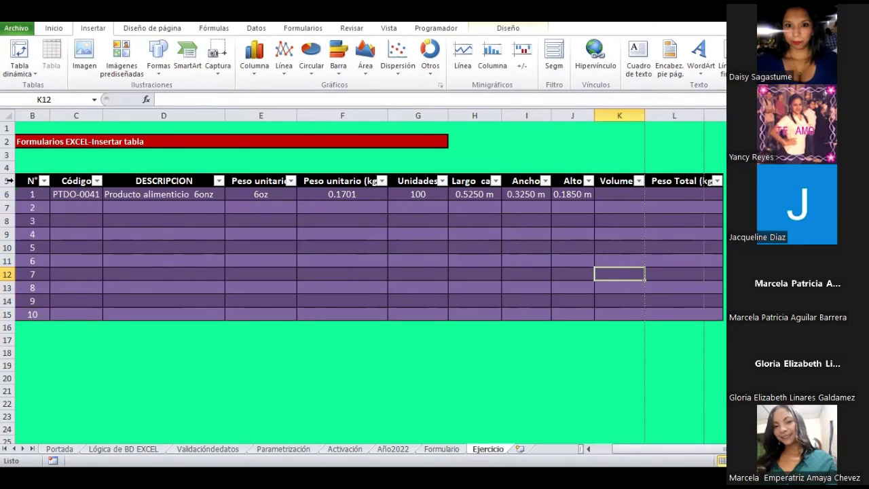
click(18, 174)
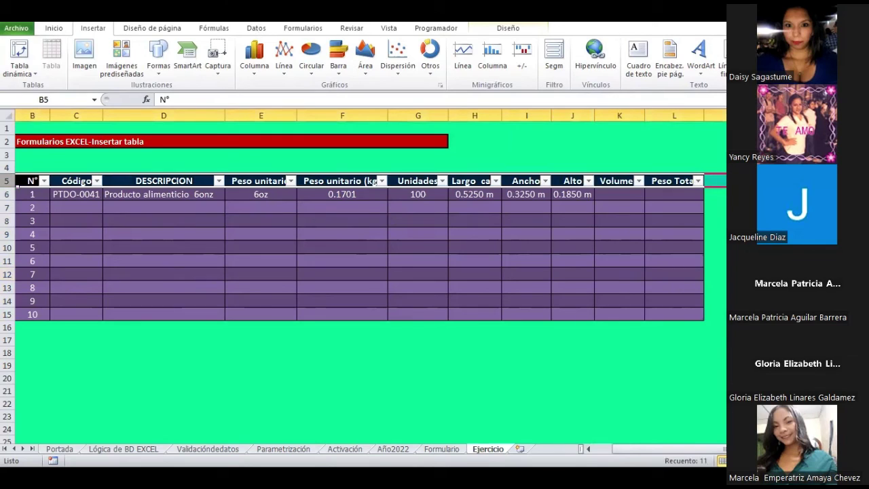
Remove the filter arrows from the table's header row.
click(258, 28)
click(350, 216)
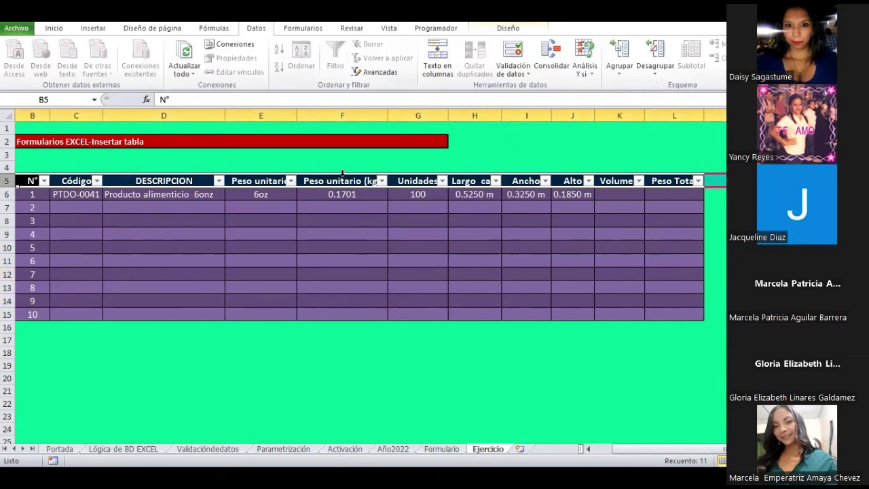
click(334, 182)
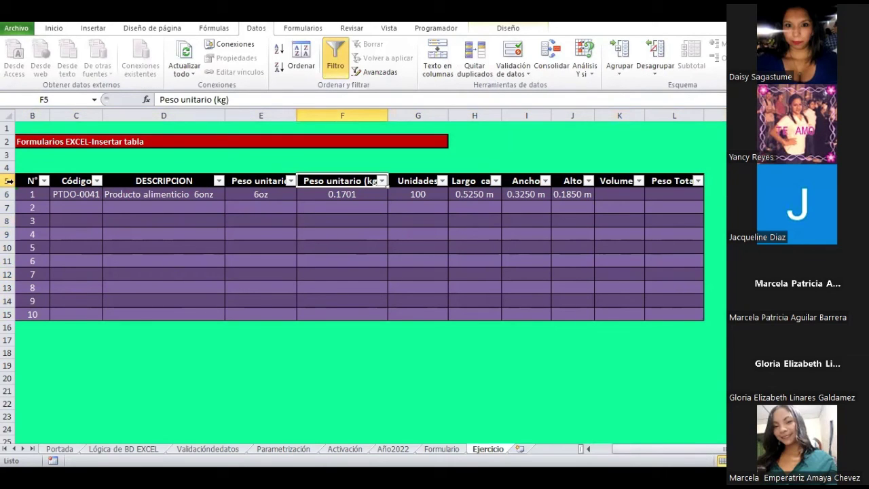
key(ctrl+z)
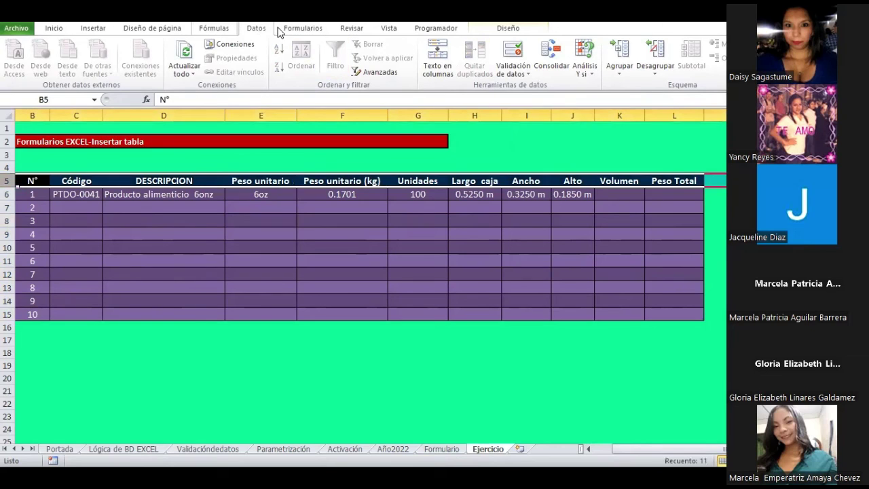
Set header row 5 to height 25, then enlarge it to 58.50 so titles fully show.
click(57, 28)
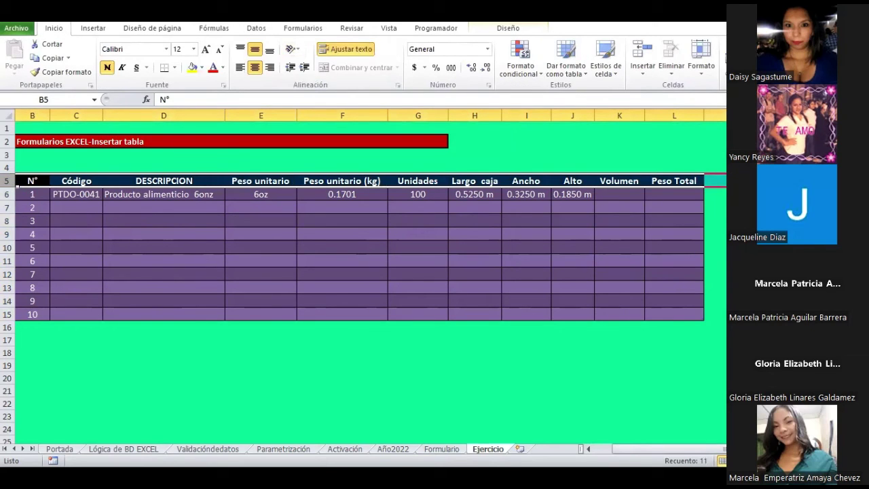
click(710, 81)
click(718, 102)
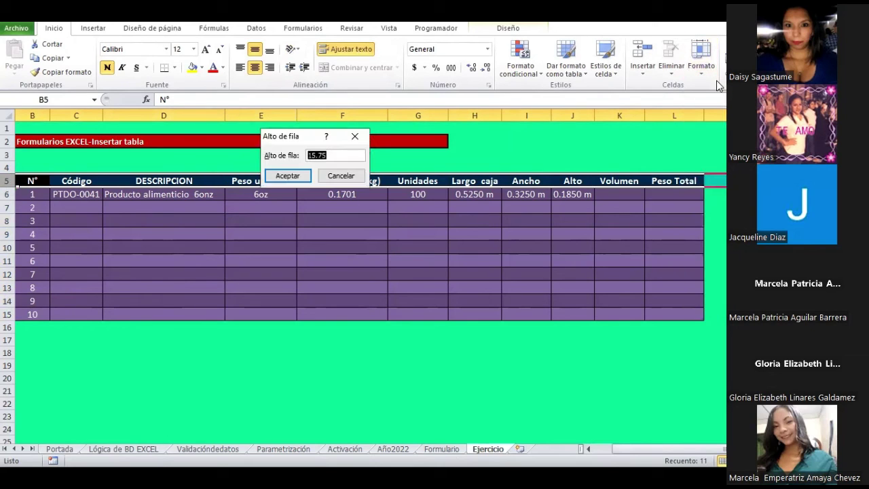
text(25)
key(Return)
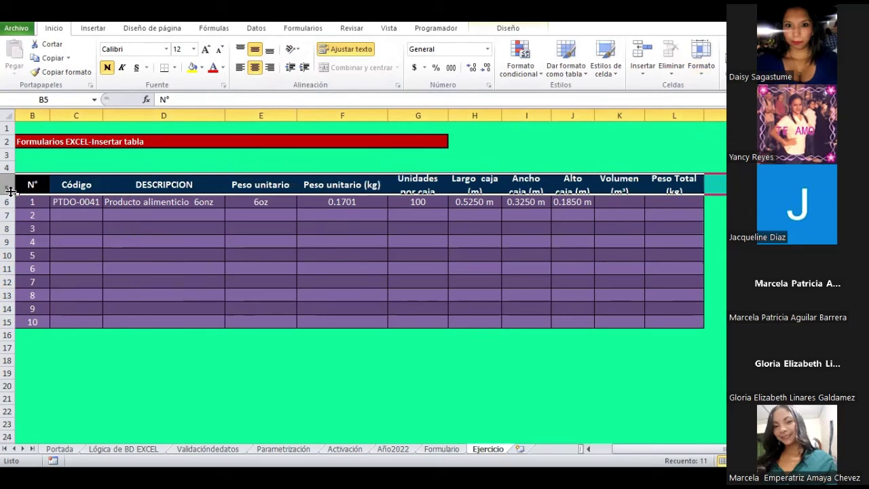
drag(11, 203, 11, 217)
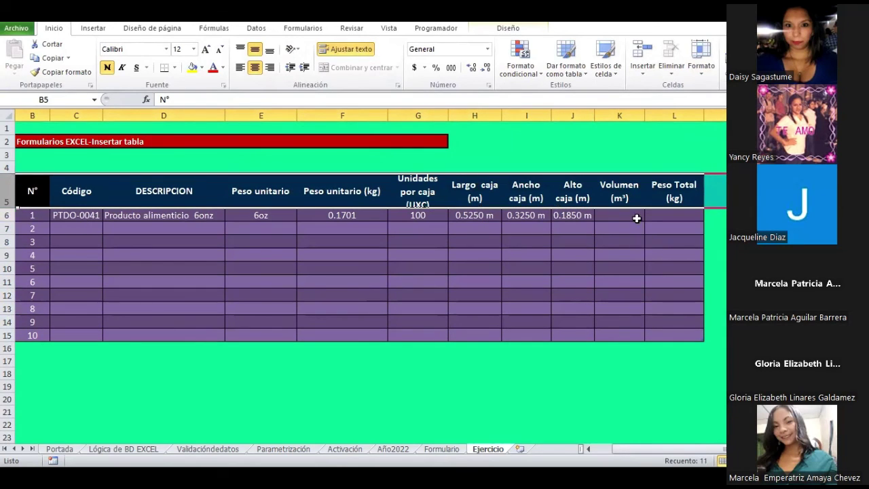
mouse_move(9, 201)
mouse_down()
mouse_move(649, 245)
mouse_move(611, 235)
mouse_up()
click(611, 235)
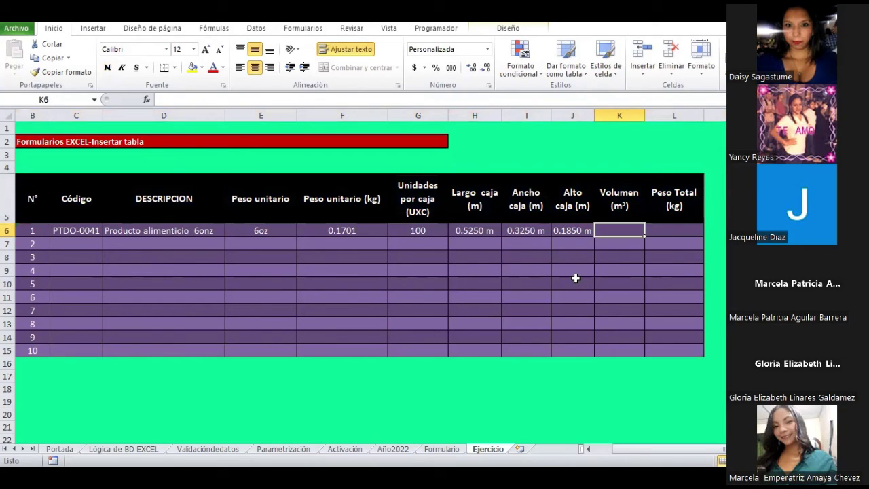
Enter the K6 volume formula as Largo × Ancho × Alto caja (0.0316 m3), then re-confirm K7.
text(=)
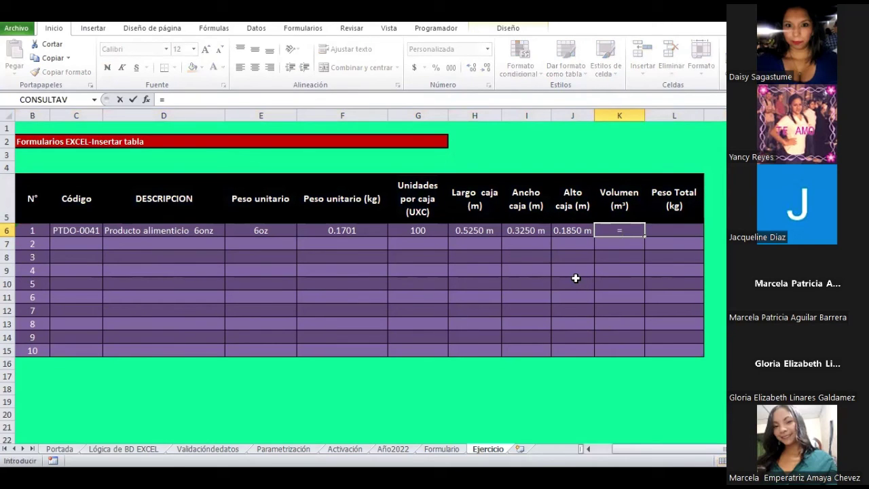
key(Left)
key(Left)
key(Left)
text(*)
key(Left)
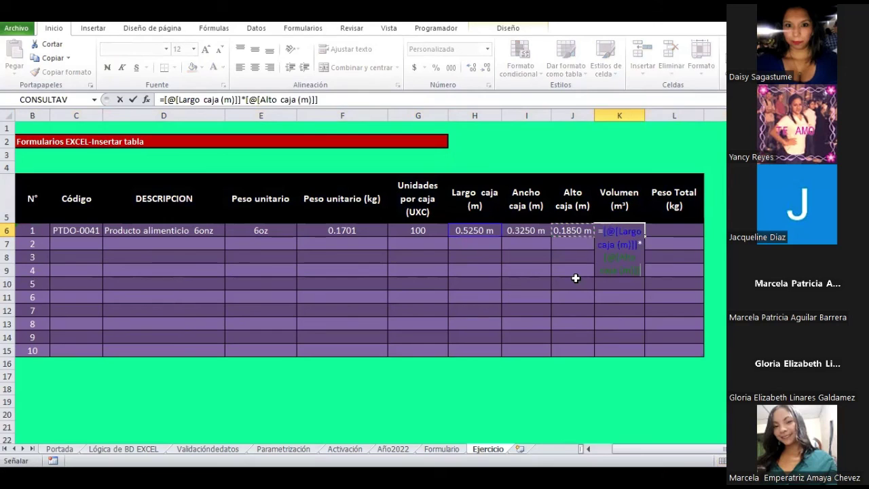
key(Left)
text(*)
key(Left)
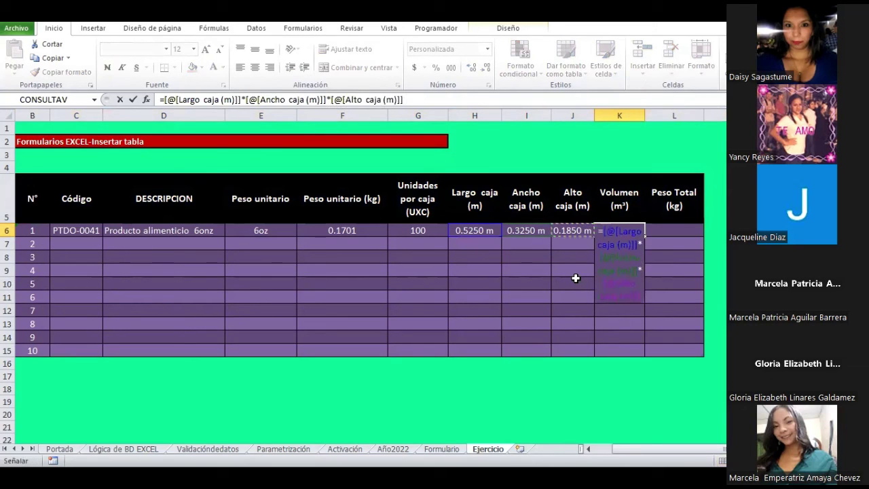
key(Return)
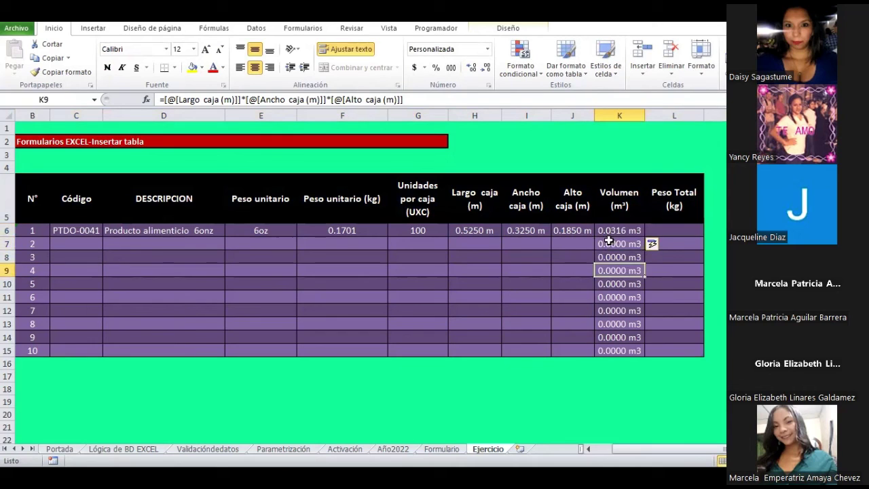
double_click(606, 244)
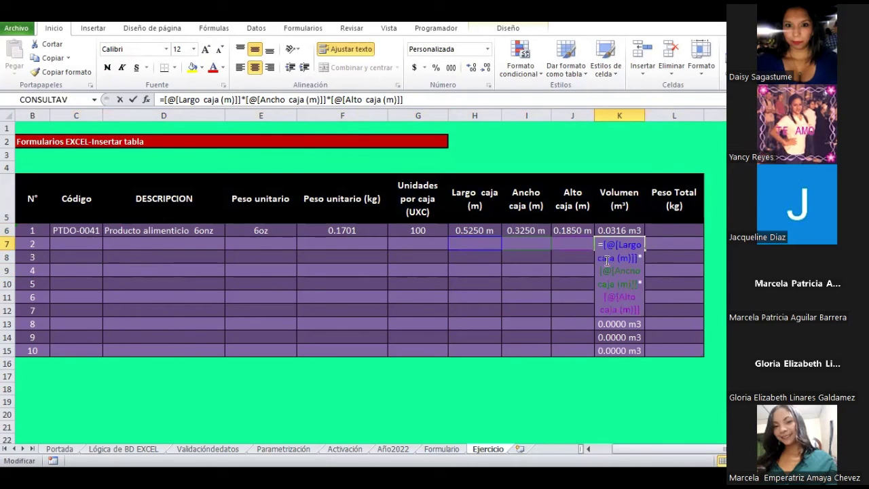
key(Return)
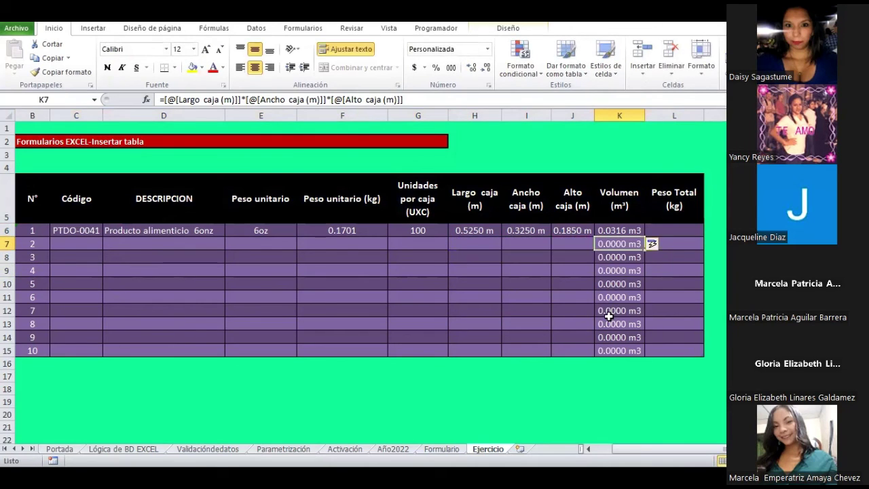
key(Down)
key(Down)
key(Down)
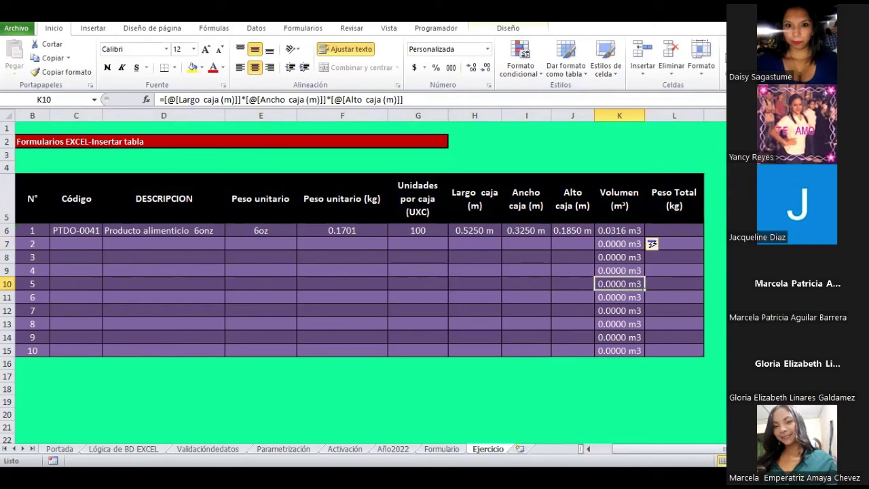
Enter the L6 formula Unidades por caja × Peso unitario (kg), giving 17.0100 kg.
click(675, 229)
text(=)
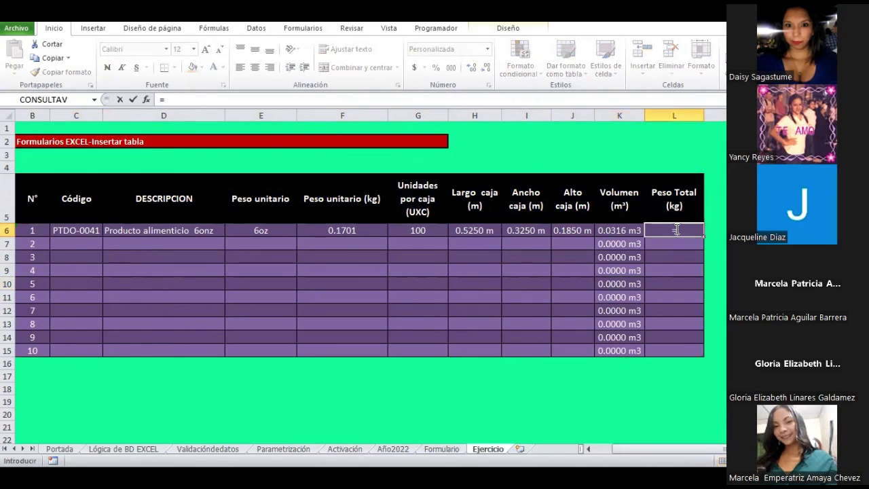
key(Left)
key(Left)
key(Left)
key(Left)
key(Left)
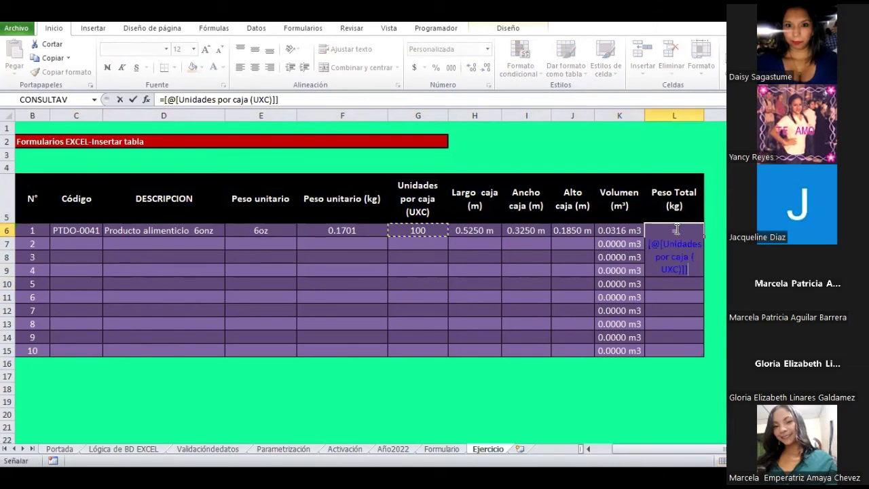
text(*)
key(Left)
key(Left)
key(Left)
key(Left)
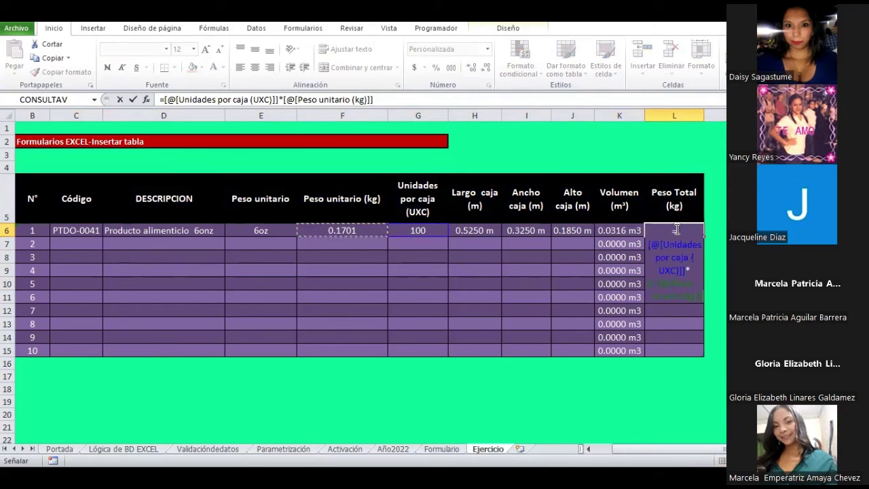
key(Return)
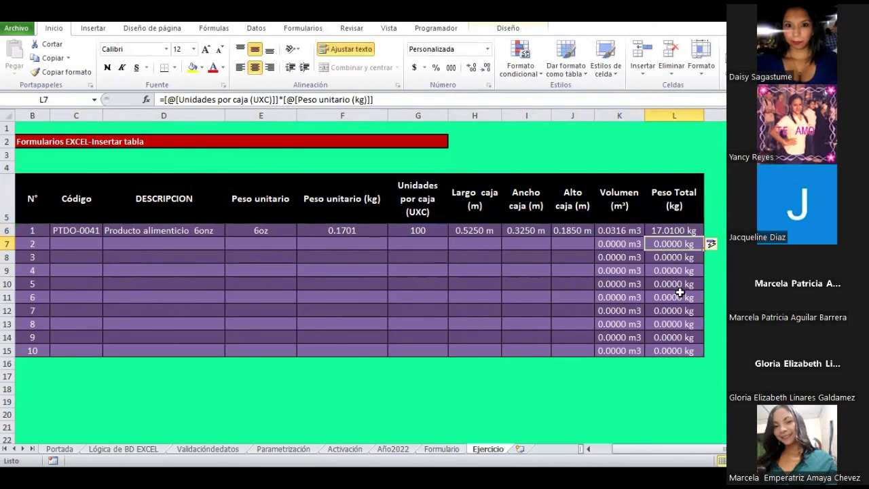
Check the volume and weight results, then select both calculated columns K6:L15.
click(680, 292)
click(629, 232)
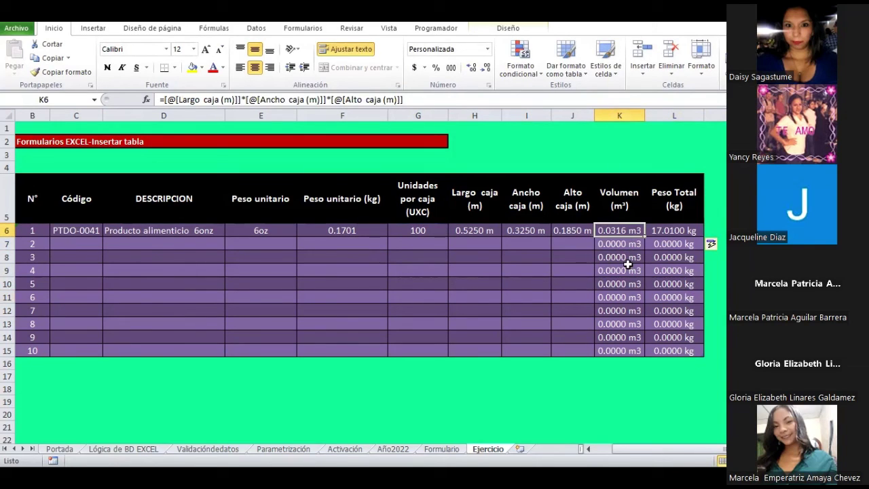
click(628, 271)
click(640, 284)
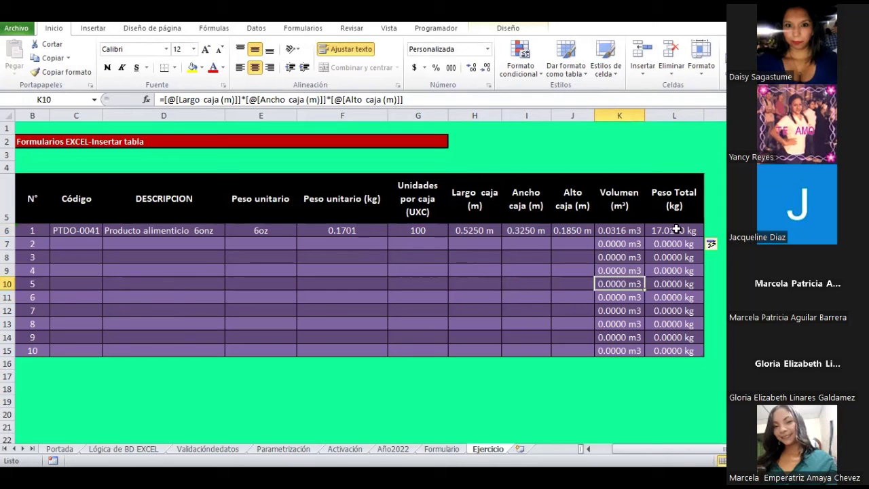
drag(615, 231, 655, 349)
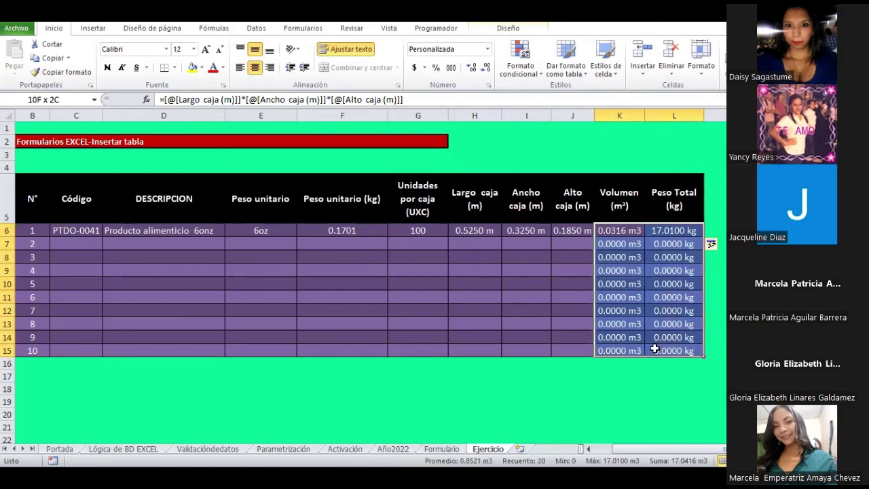
click(319, 30)
Open the Ejercicio data form and start a blank new record with Nuevo.
click(27, 53)
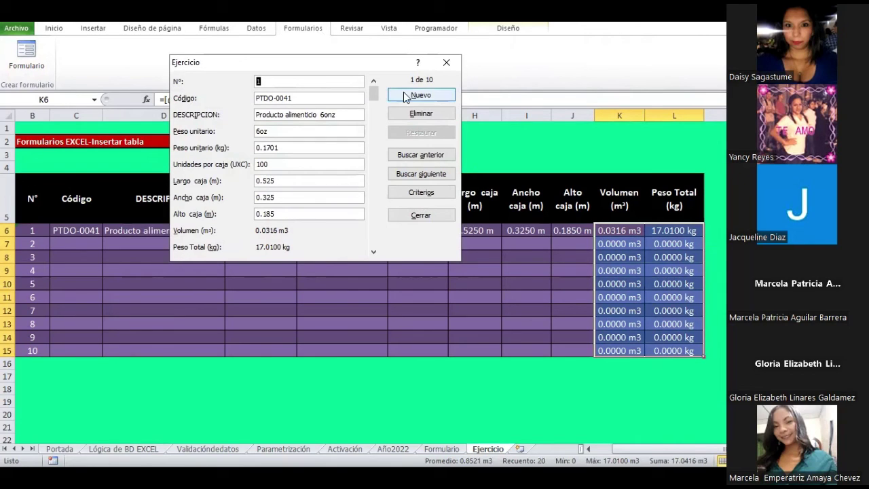
click(405, 95)
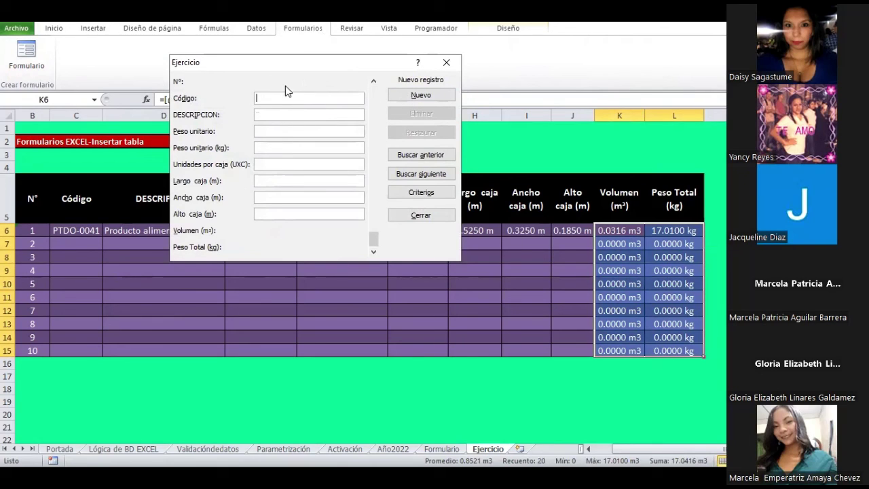
click(276, 128)
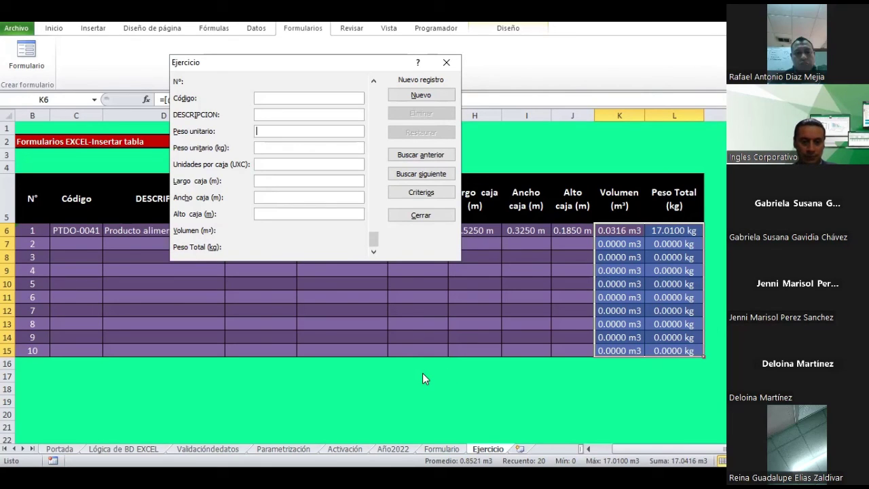
key(alt+Tab)
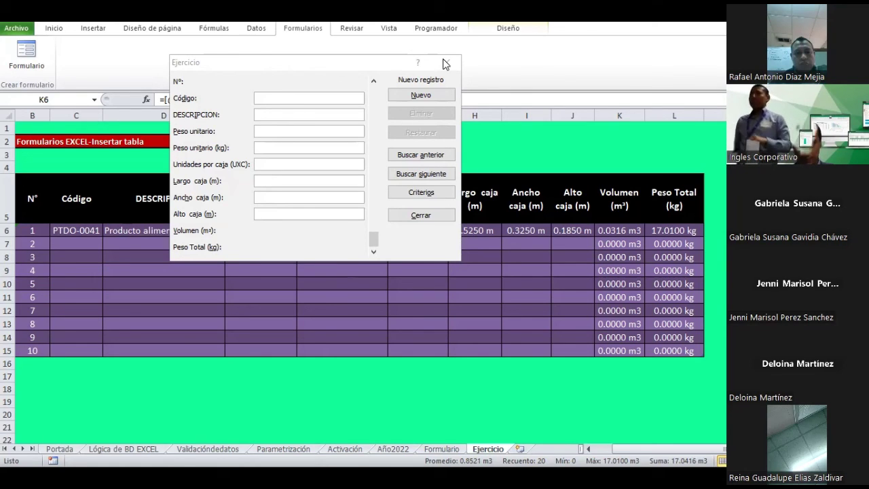
Close the data form unsaved and review product 1's box dimensions 0.5250 × 0.3250 × 0.1850 m.
click(445, 63)
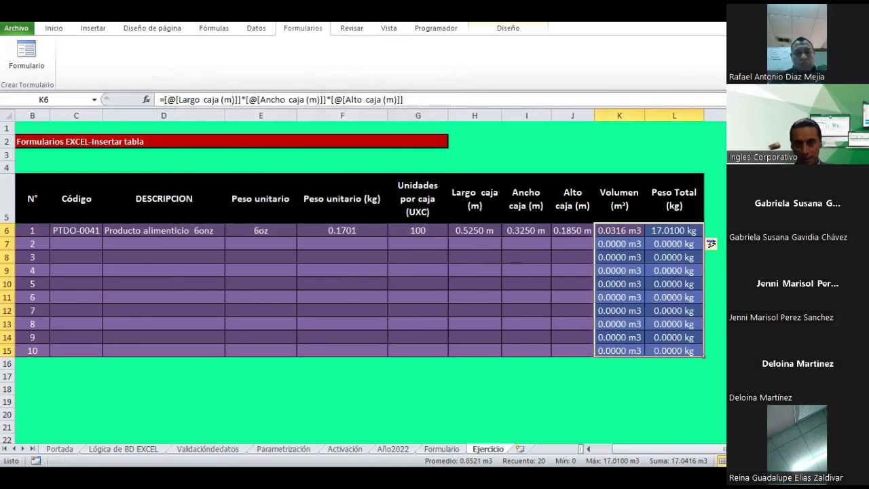
click(458, 231)
click(518, 231)
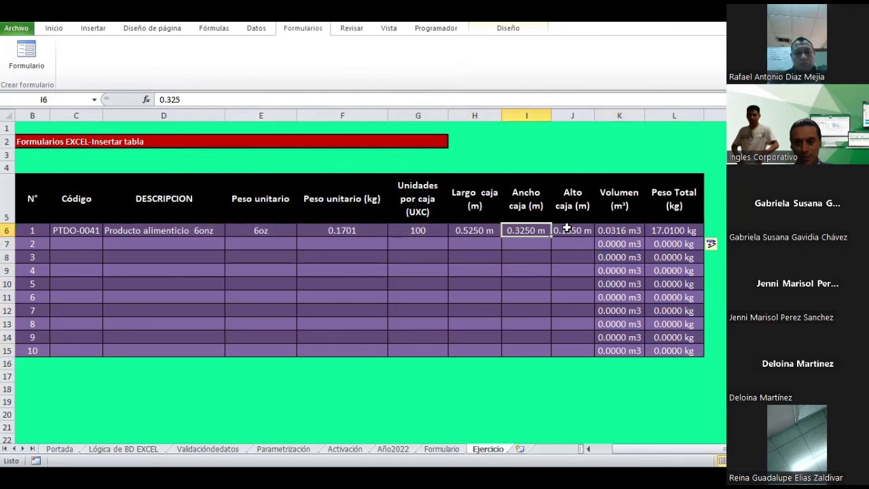
click(567, 229)
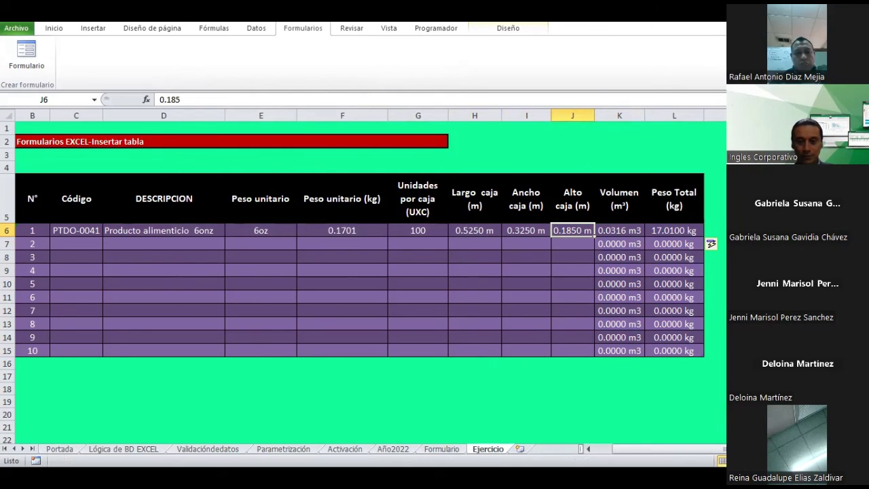
key(alt+Tab)
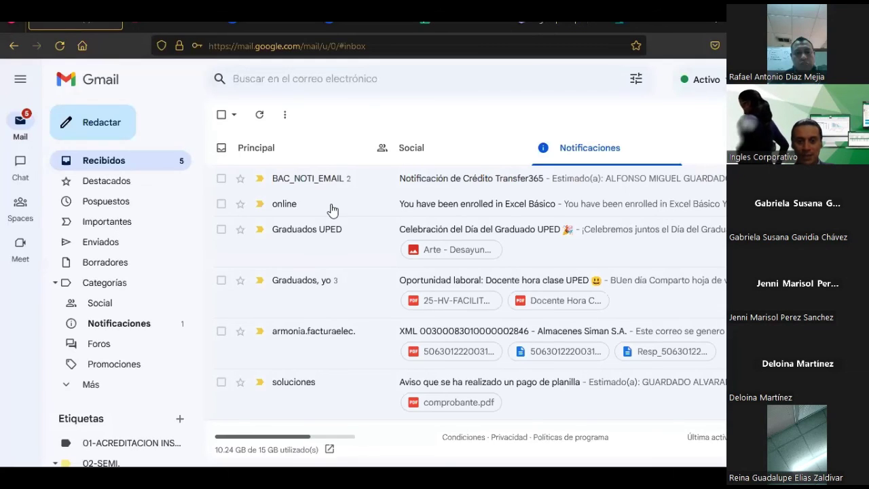
key(alt+Tab)
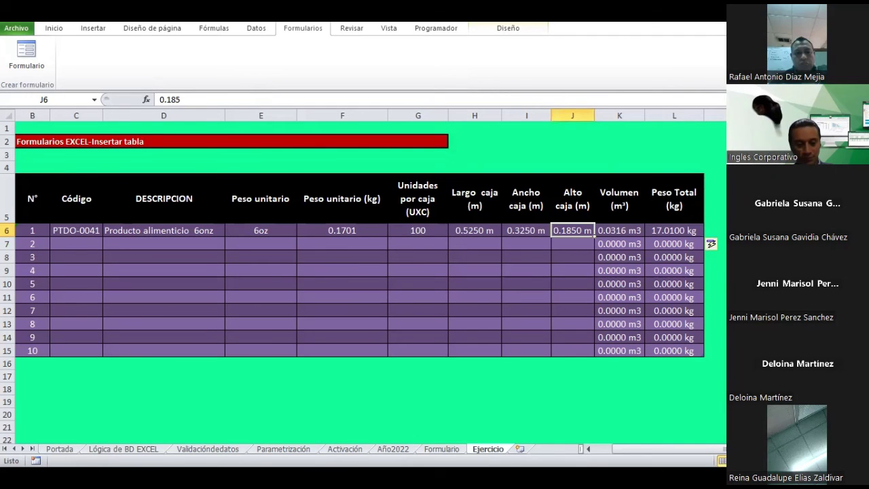